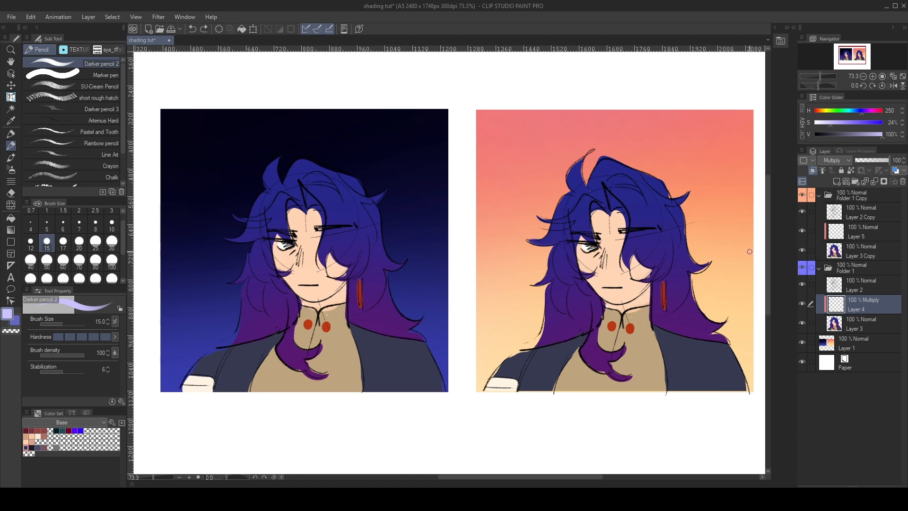
scroll(637, 201, down, 6)
scroll(501, 198, up, 9)
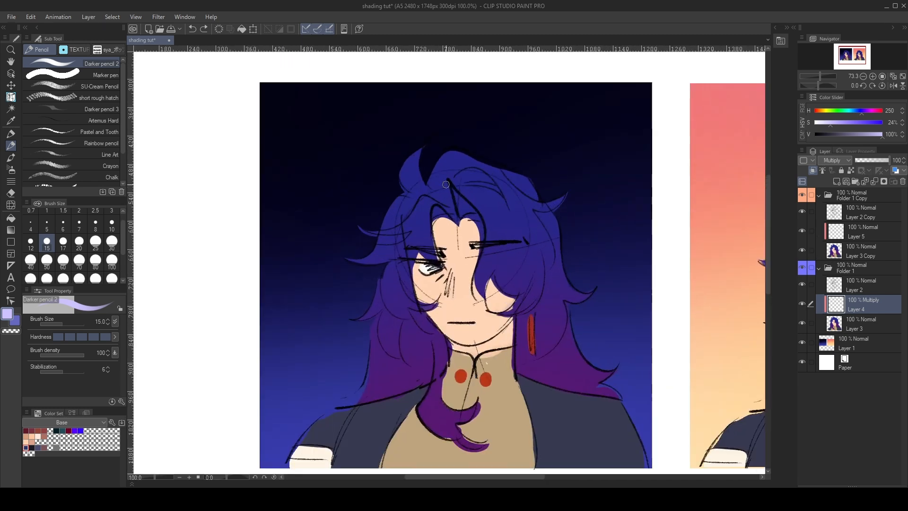
scroll(516, 163, down, 2)
scroll(520, 161, up, 1)
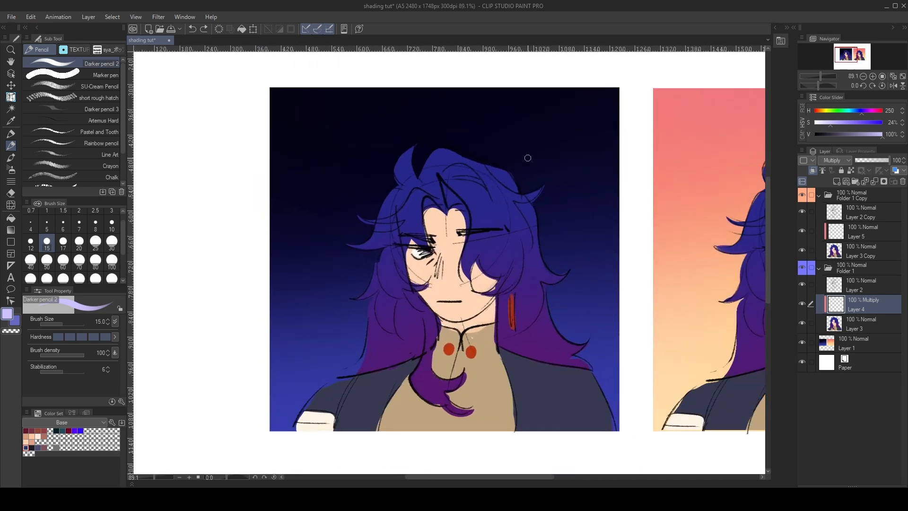
- Select Layer 1 and change the secondary colour to a bright blue with hue 208, saturation 100 and value 100
click(827, 346)
click(16, 322)
alt+click(151, 355)
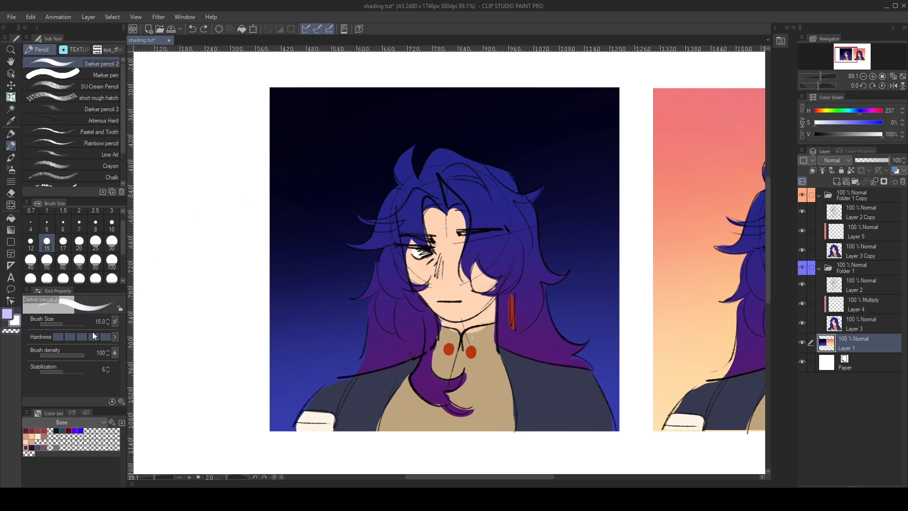
scroll(286, 228, down, 2)
scroll(563, 285, up, 2)
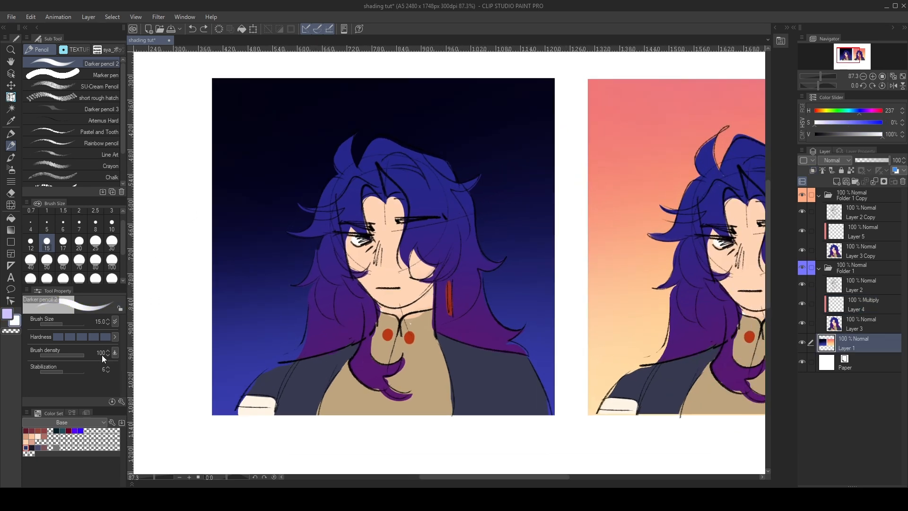
click(102, 355)
mouse_move(161, 377)
mouse_down()
mouse_move(175, 412)
mouse_move(165, 425)
mouse_up()
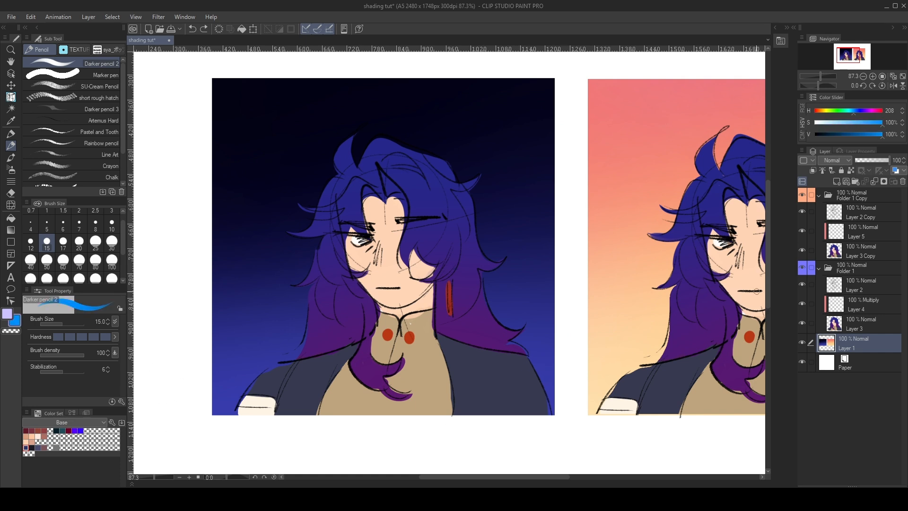
- Add a layer above Layer 2 and draw a cyan light-source circle with rays and an arrow towards the night portrait's face
click(850, 285)
click(836, 182)
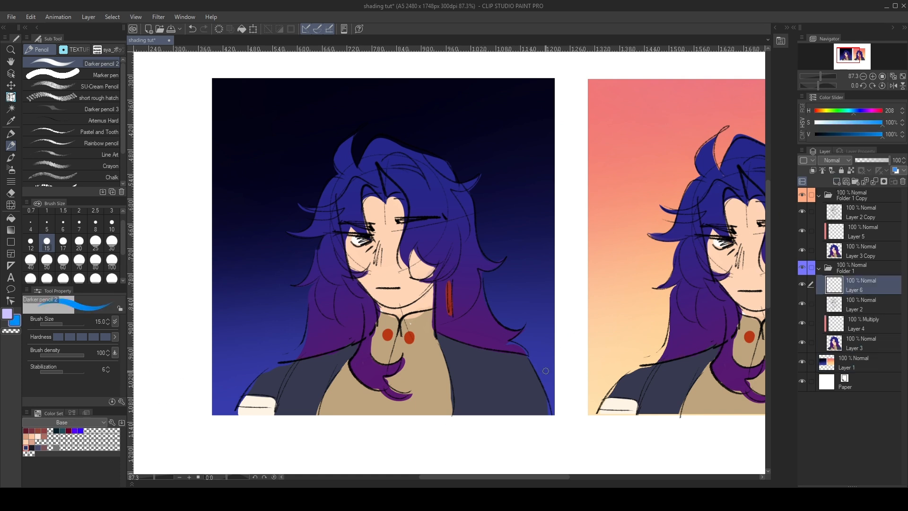
mouse_move(527, 377)
mouse_down()
mouse_move(482, 369)
mouse_move(517, 364)
mouse_up()
key(ctrl+z)
click(174, 405)
click(152, 356)
drag(534, 343, 546, 356)
mouse_move(493, 359)
mouse_down()
mouse_move(478, 341)
mouse_move(462, 328)
mouse_up()
drag(459, 345, 479, 328)
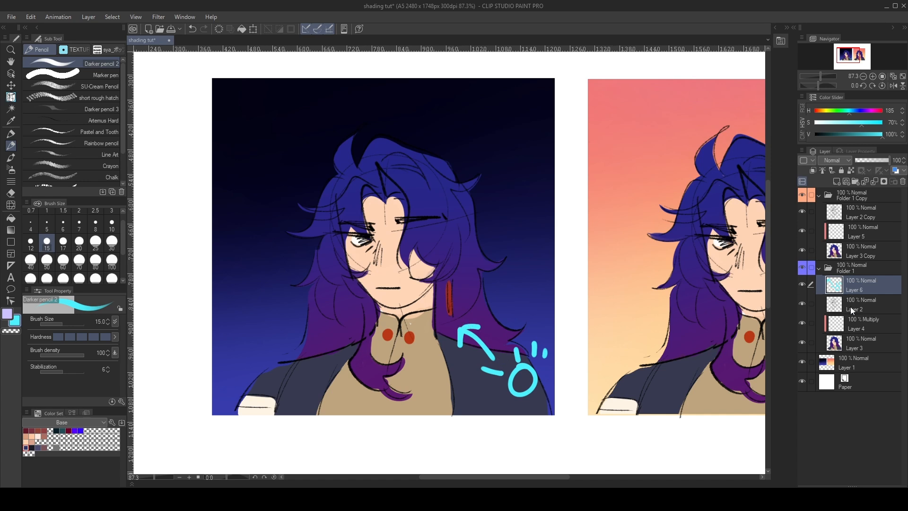
- Fill the Multiply layer Layer 4 over the night portrait with muted dark blue (H 242, S 43, V 64)
click(862, 342)
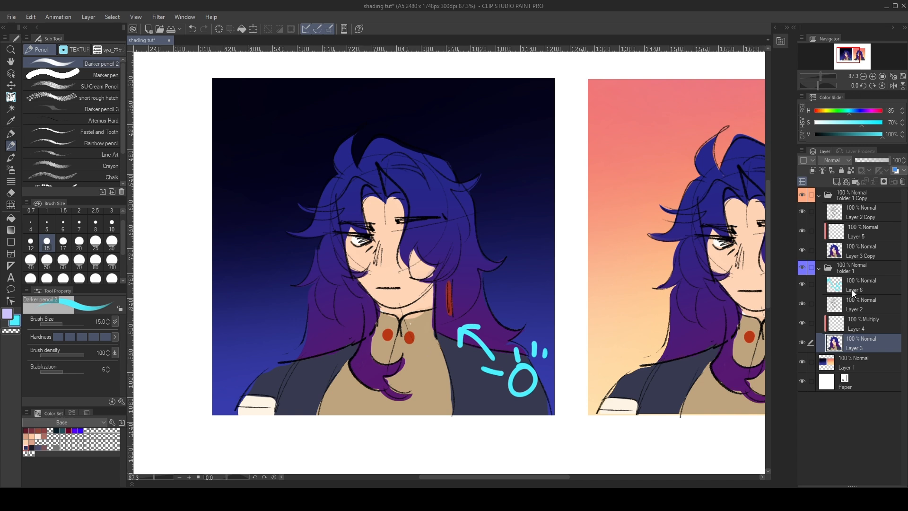
click(851, 319)
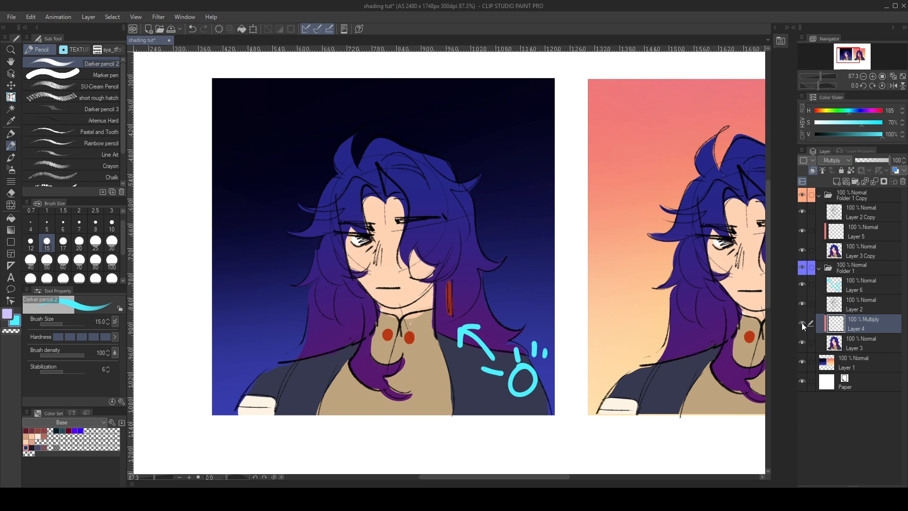
click(134, 435)
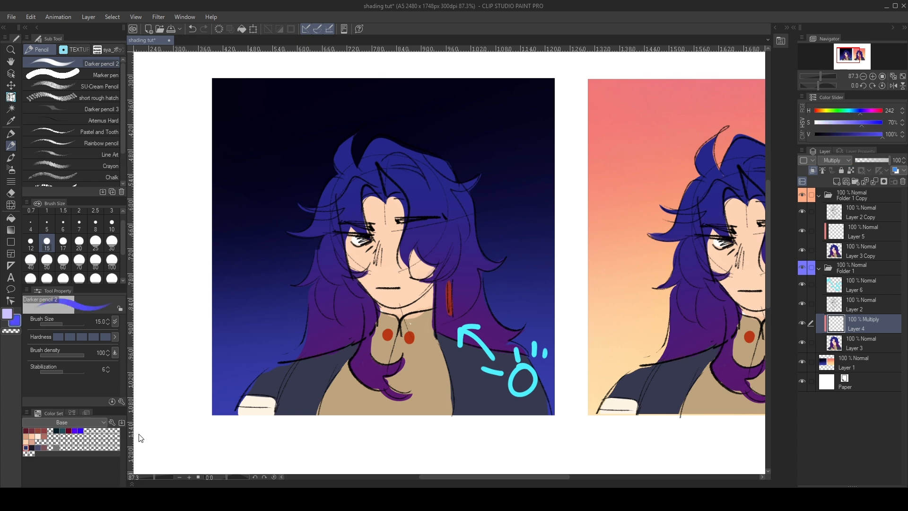
click(142, 366)
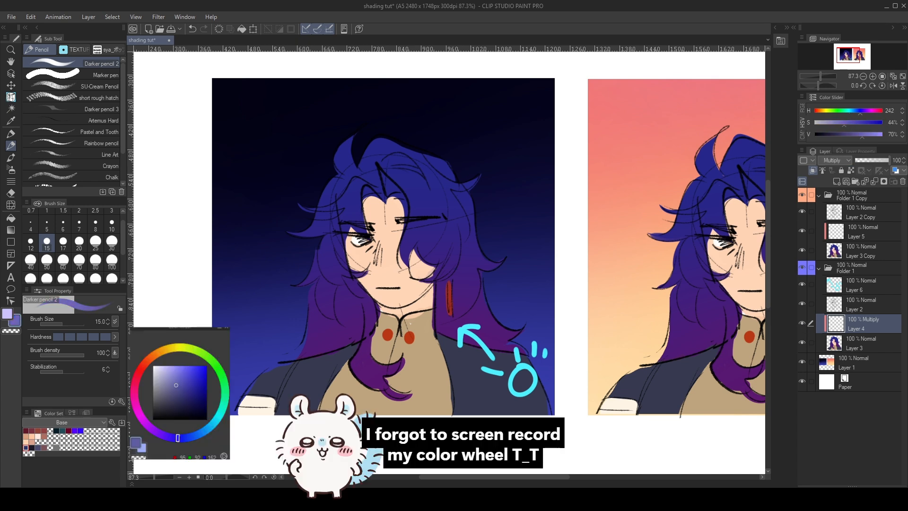
key(g)
click(404, 253)
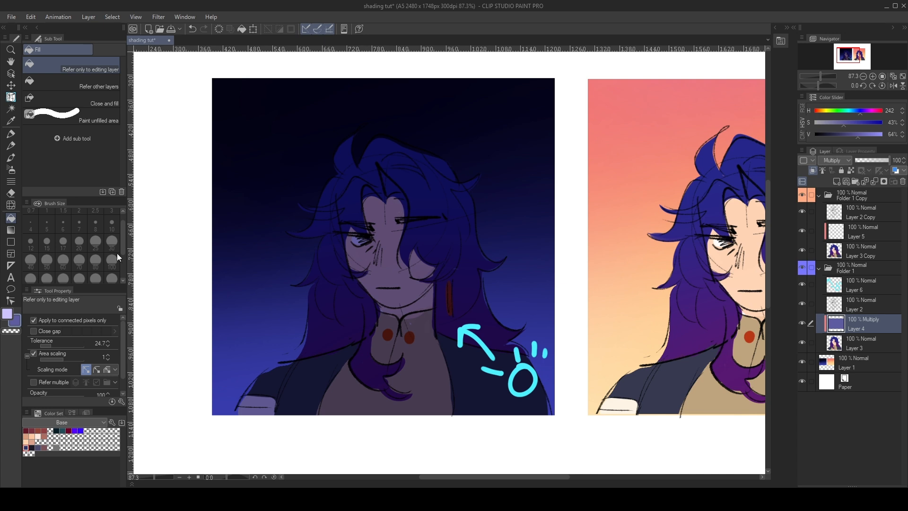
- Try painting light on the face, neck and chest with the Flat marker in pinkish purple (H 274, S 28, V 92)
drag(132, 370, 124, 363)
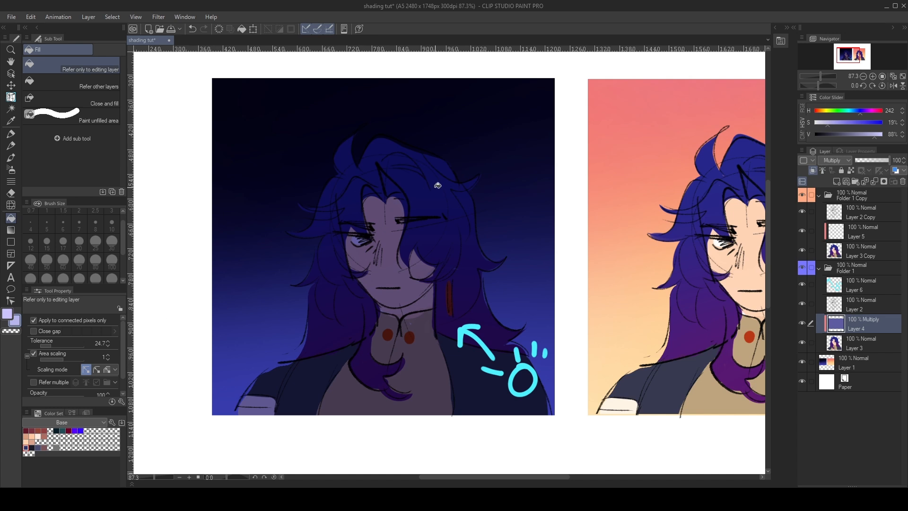
drag(130, 428, 130, 359)
key(p)
mouse_move(422, 259)
mouse_down()
mouse_move(390, 294)
mouse_move(403, 260)
mouse_move(409, 308)
mouse_move(394, 355)
mouse_move(412, 380)
mouse_move(409, 404)
mouse_move(457, 413)
mouse_move(453, 360)
mouse_move(463, 362)
mouse_move(463, 384)
mouse_up()
drag(392, 372, 362, 404)
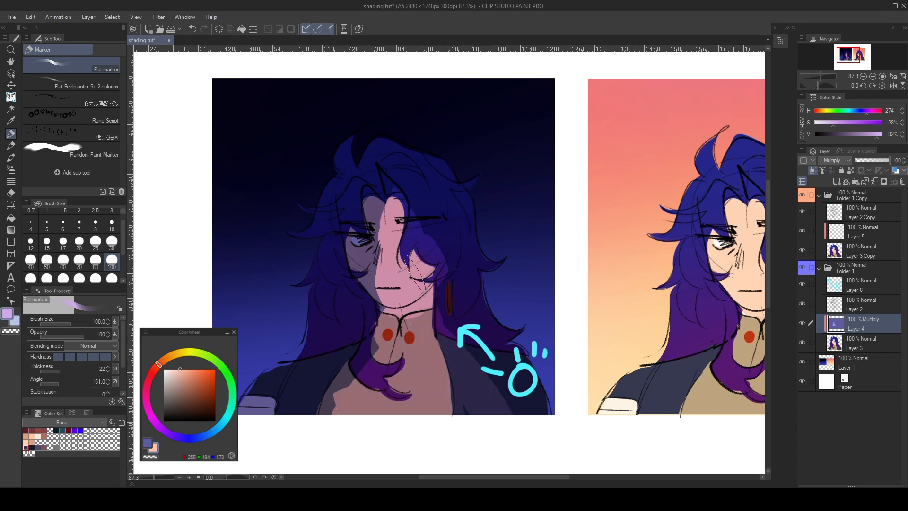
- Try painting the lit face, chest and jacket areas with the Flat marker in pale blue (H 231, S 30, V 91)
mouse_move(398, 216)
mouse_down()
mouse_move(390, 260)
mouse_move(421, 303)
mouse_move(379, 405)
mouse_up()
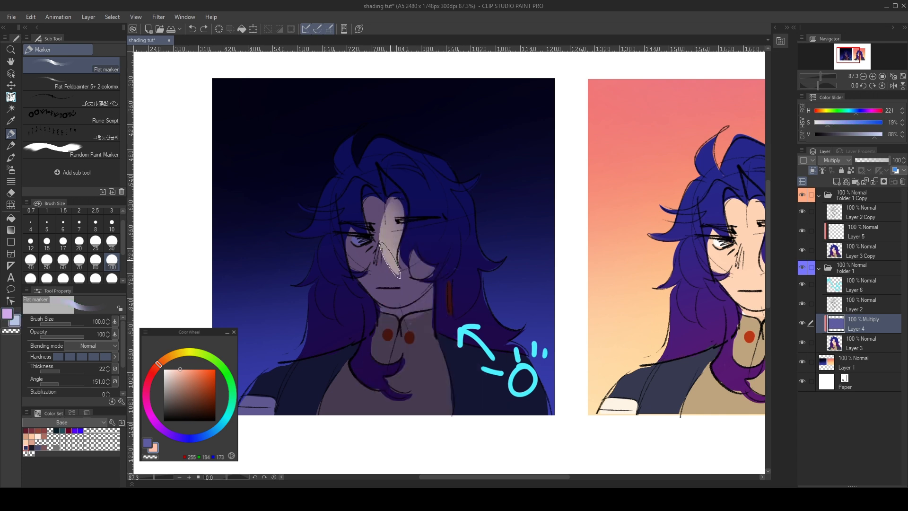
click(180, 372)
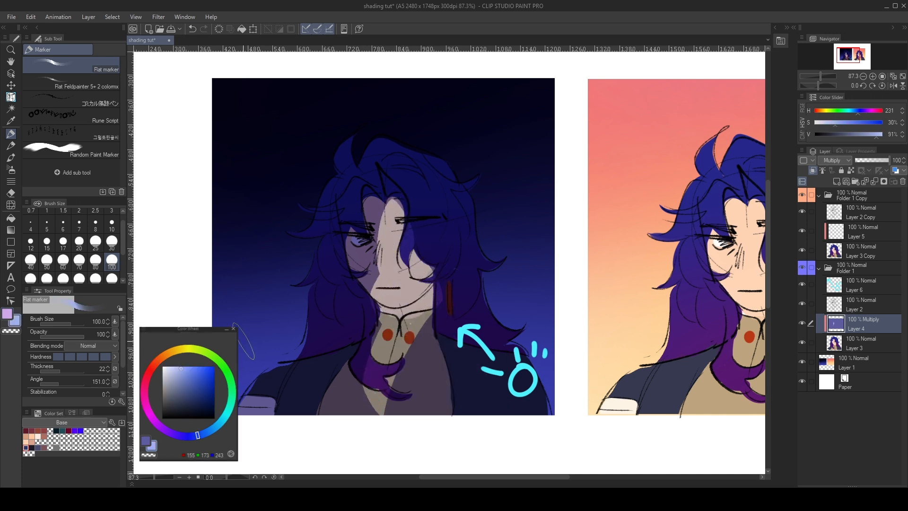
key(ctrl+z)
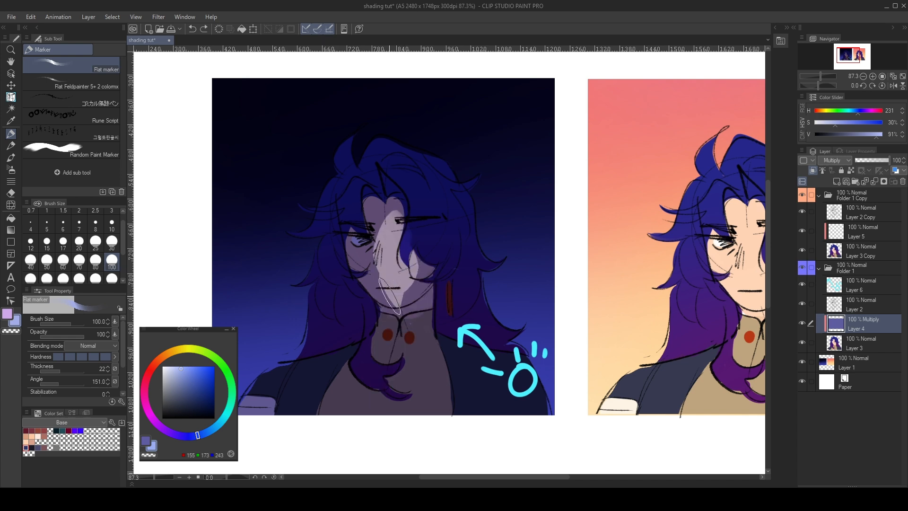
drag(397, 261, 378, 411)
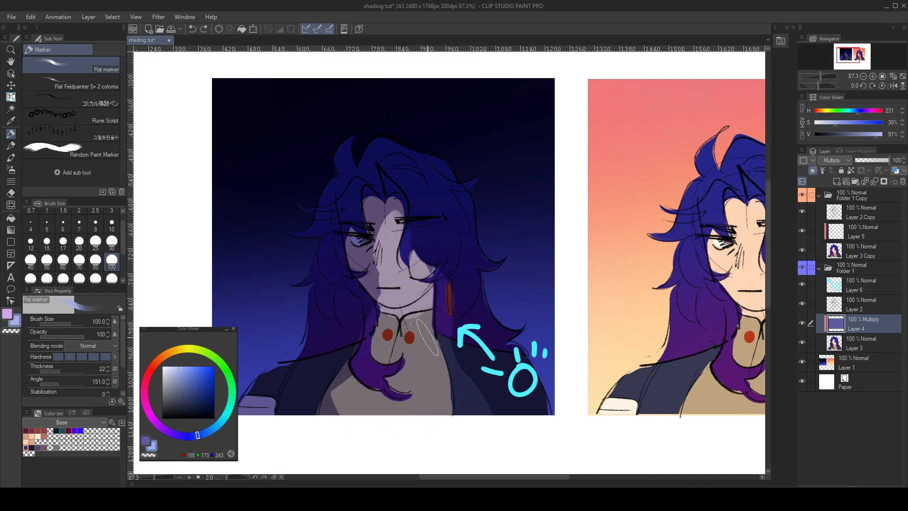
mouse_move(475, 402)
mouse_down()
mouse_move(496, 410)
mouse_move(448, 344)
mouse_up()
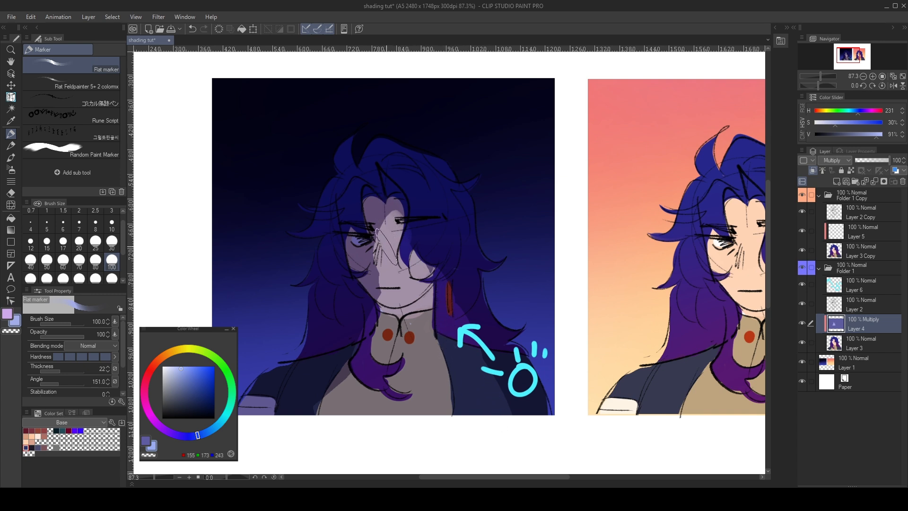
key(ctrl+z)
- Paint pale blue light (H 227, S 36, V 95) on the face's side nearest the light source using Darker pencil 2 at size 70
key(p)
click(112, 243)
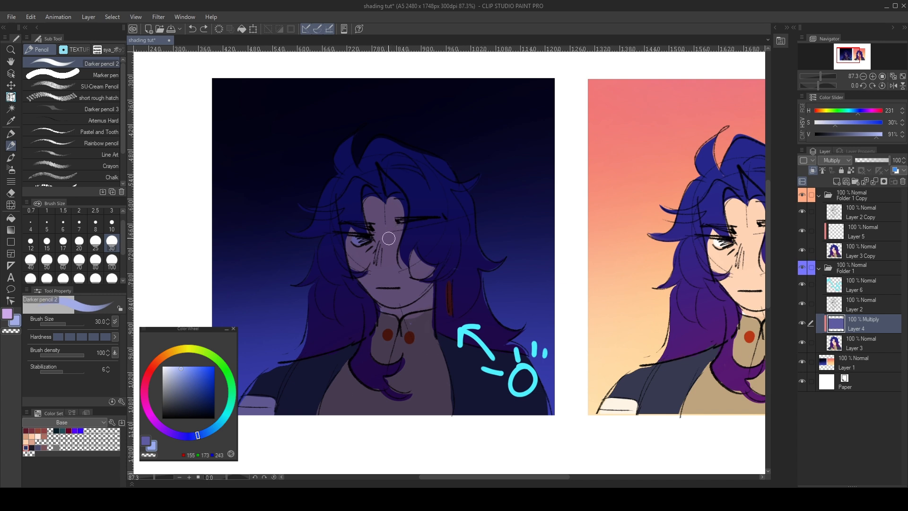
click(79, 259)
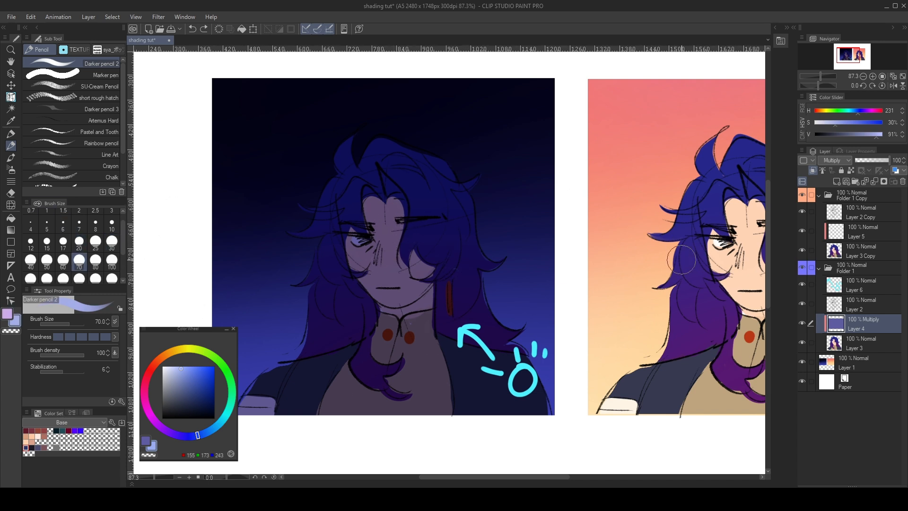
drag(399, 218, 393, 272)
key(ctrl+z)
mouse_move(397, 208)
mouse_down()
mouse_move(386, 263)
mouse_move(394, 283)
mouse_up()
key(ctrl+z)
drag(385, 220, 389, 274)
key(ctrl+z)
mouse_move(396, 211)
mouse_down()
mouse_move(396, 273)
mouse_move(422, 268)
mouse_move(396, 283)
mouse_move(396, 294)
mouse_move(426, 266)
mouse_up()
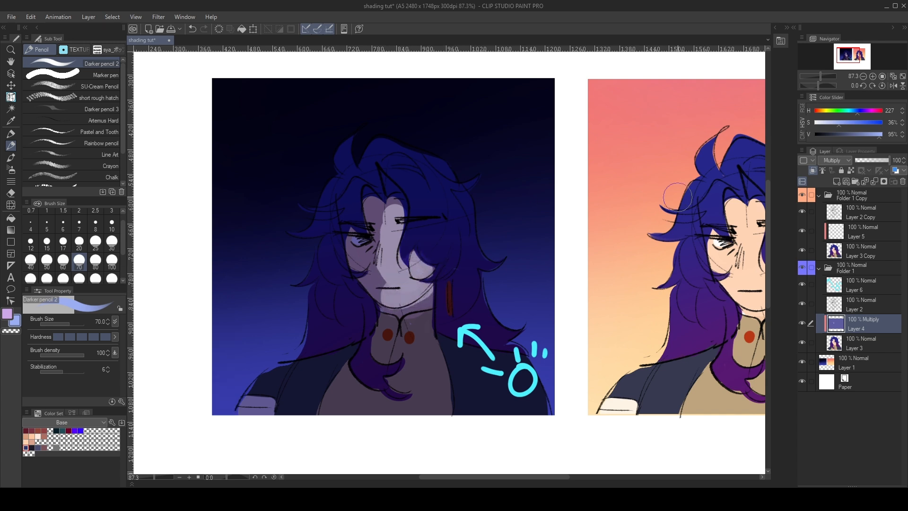
- Switch Layer 4 to Normal, sample its dark shadow blue as the other paint colour, and restore the Multiply mode
click(826, 172)
key(x)
alt+click(427, 368)
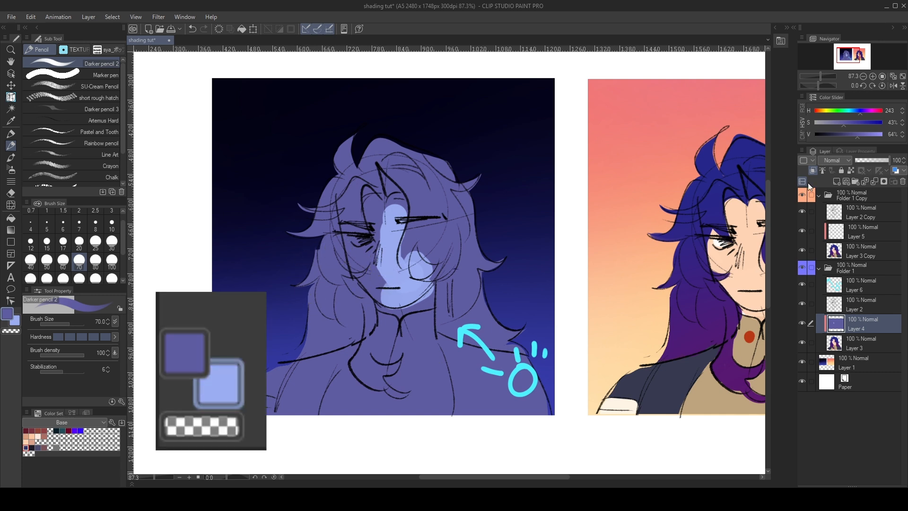
click(832, 186)
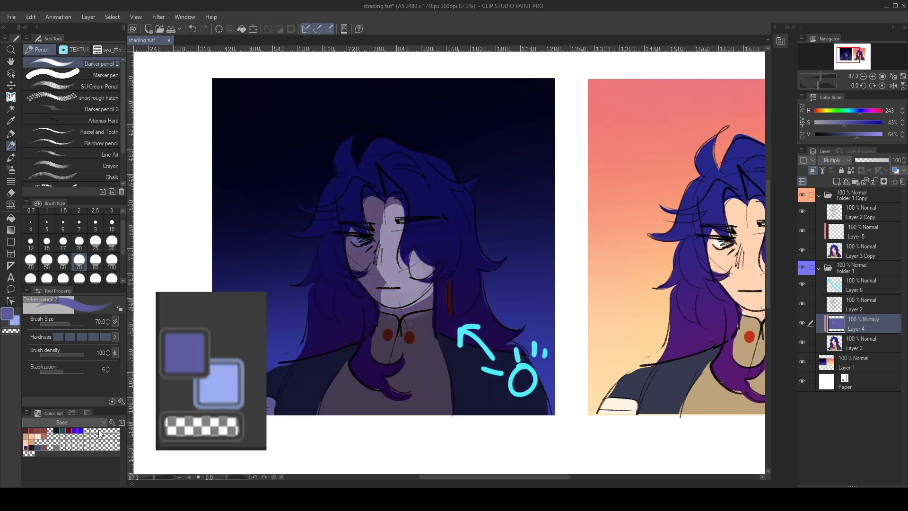
- Refine the boundary between light and shadow on the forehead and nose, using Darker pencil 2 at size 30
key(x)
mouse_move(369, 238)
mouse_down()
mouse_move(379, 276)
mouse_move(368, 254)
mouse_move(390, 280)
mouse_up()
key(ctrl+z)
key(x)
key(ctrl+z)
click(112, 243)
key(x)
drag(397, 205, 385, 223)
- Paint pale blue light onto the neck and the front of the shirt, using the Flat marker for the larger area
mouse_move(424, 293)
mouse_down()
mouse_move(389, 320)
mouse_move(407, 330)
mouse_move(399, 314)
mouse_move(429, 330)
mouse_move(428, 316)
mouse_move(424, 363)
mouse_move(423, 341)
mouse_move(415, 372)
mouse_move(364, 434)
mouse_move(435, 362)
mouse_up()
key(x)
key(x)
key(p)
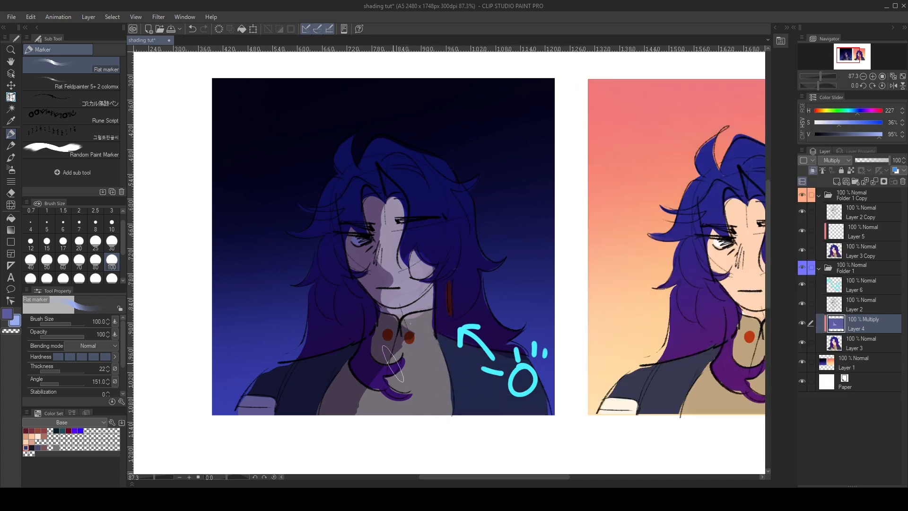
key(b)
alt+click(366, 365)
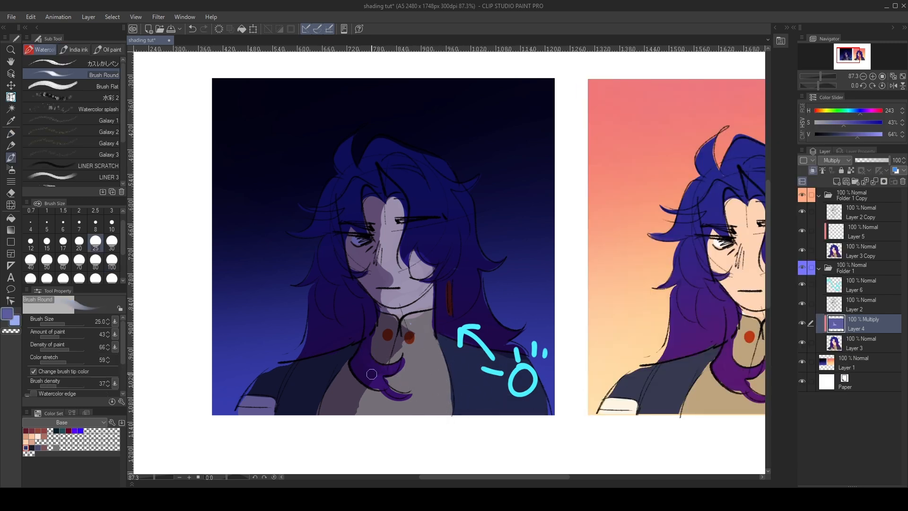
- Shape the cast shadows under the chin and around the hair lock on the shirt with Darker pencil 2 at size 30
key(p)
key(x)
mouse_move(371, 358)
mouse_down()
mouse_move(383, 389)
mouse_move(375, 377)
mouse_move(395, 341)
mouse_move(412, 320)
mouse_move(401, 335)
mouse_move(422, 323)
mouse_up()
key(x)
key(x)
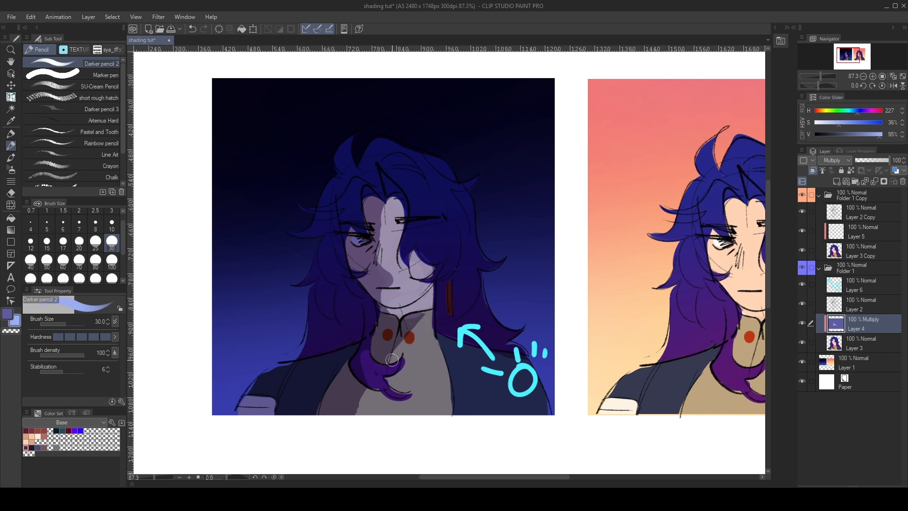
key(x)
mouse_move(372, 378)
mouse_down()
mouse_move(369, 347)
mouse_move(362, 370)
mouse_move(367, 366)
mouse_move(379, 389)
mouse_move(362, 400)
mouse_up()
key(x)
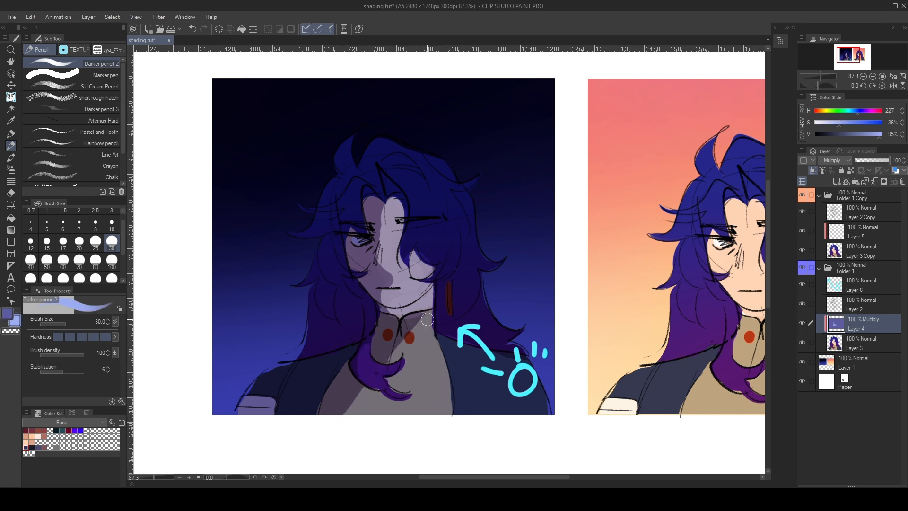
drag(435, 305, 439, 304)
- Hide Layer 4, add a clipped Multiply layer above it, and fill that layer with the dark shadow blue
click(802, 323)
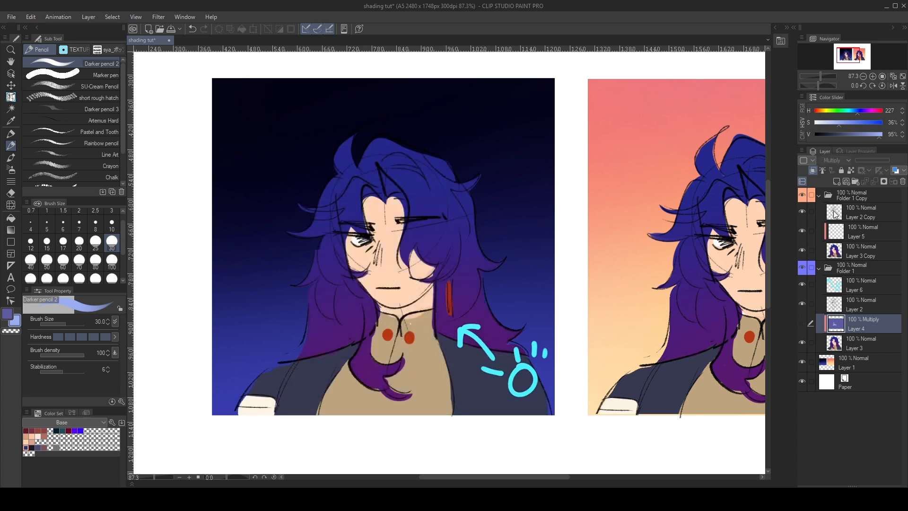
click(837, 181)
click(835, 161)
click(825, 194)
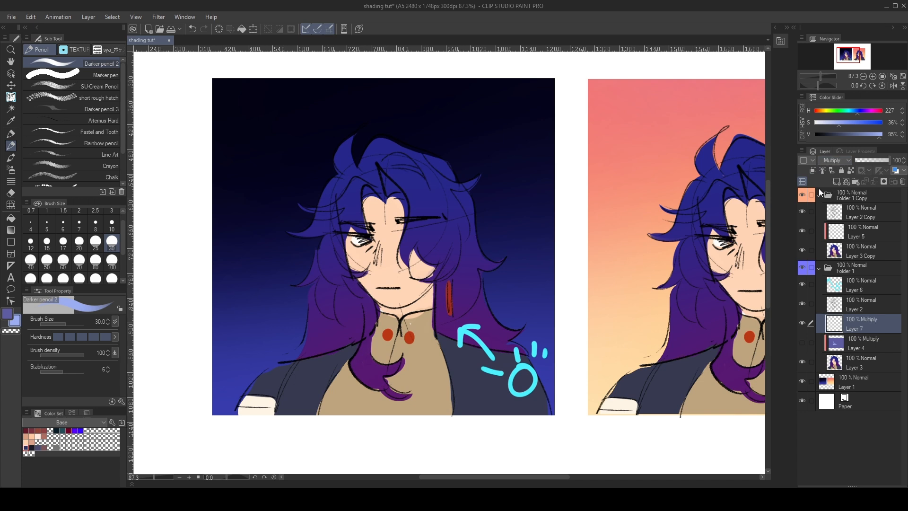
click(812, 172)
key(x)
key(g)
click(367, 232)
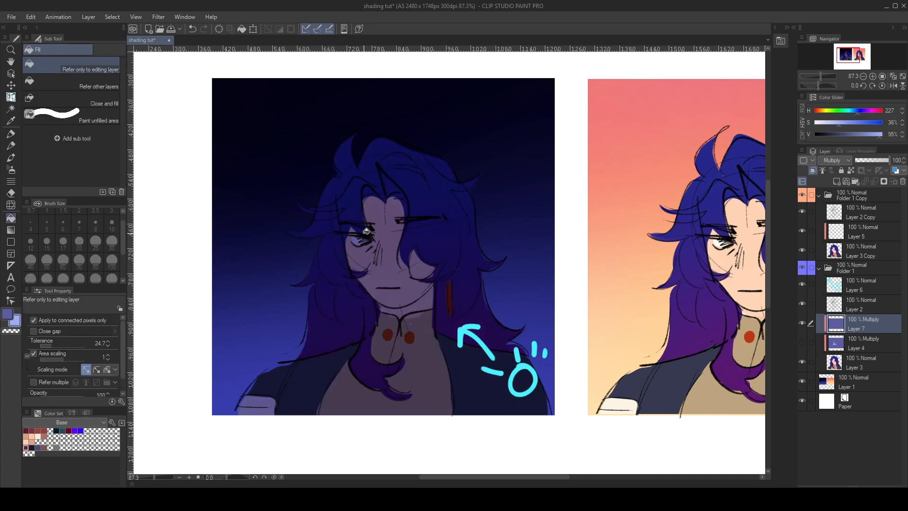
- Paint pale blue light across the top of the hair and upper face on Layer 7 with the Flat marker
key(p)
key(x)
mouse_move(351, 153)
mouse_down()
mouse_move(312, 223)
mouse_move(469, 199)
mouse_move(332, 251)
mouse_move(473, 251)
mouse_up()
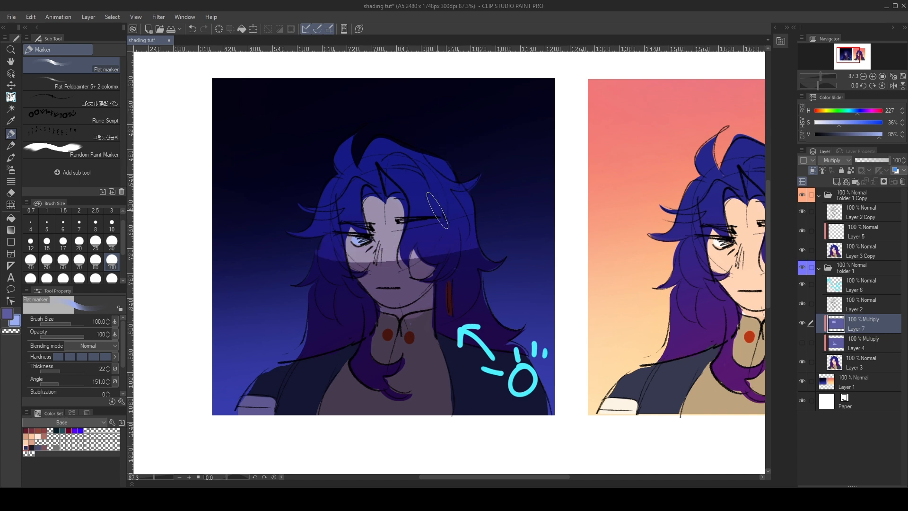
- Hide Layer 7, then show and select Layer 4
click(802, 322)
click(802, 342)
click(854, 345)
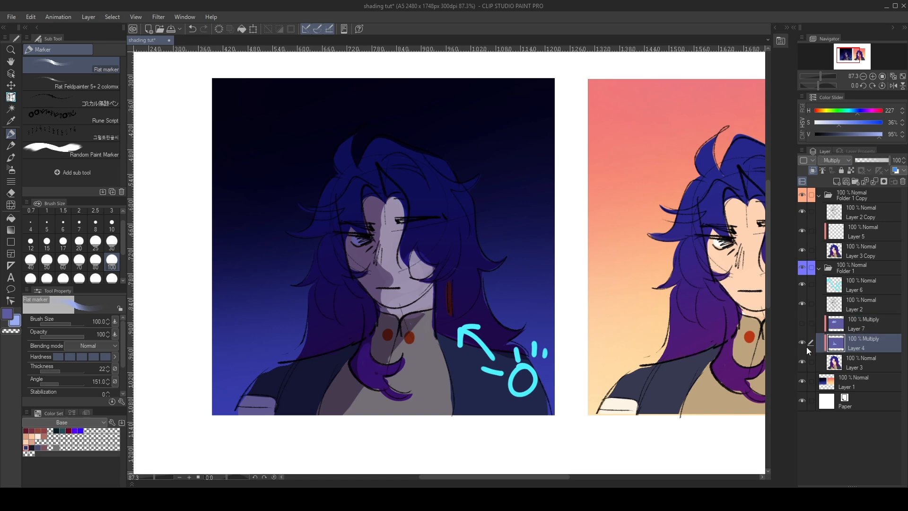
- Extend the lit area of the hair on the side facing the light on Layer 4 with the Flat marker at size 100
scroll(386, 300, up, 2)
key(b)
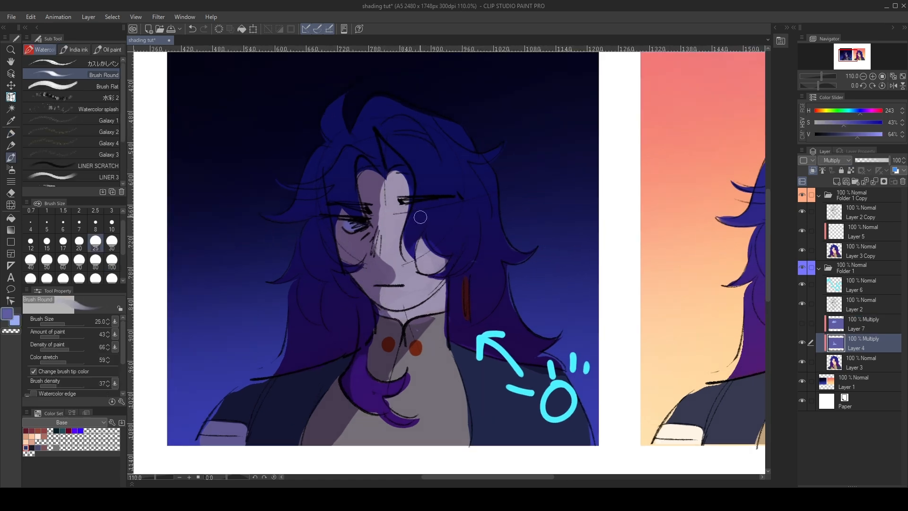
key(b)
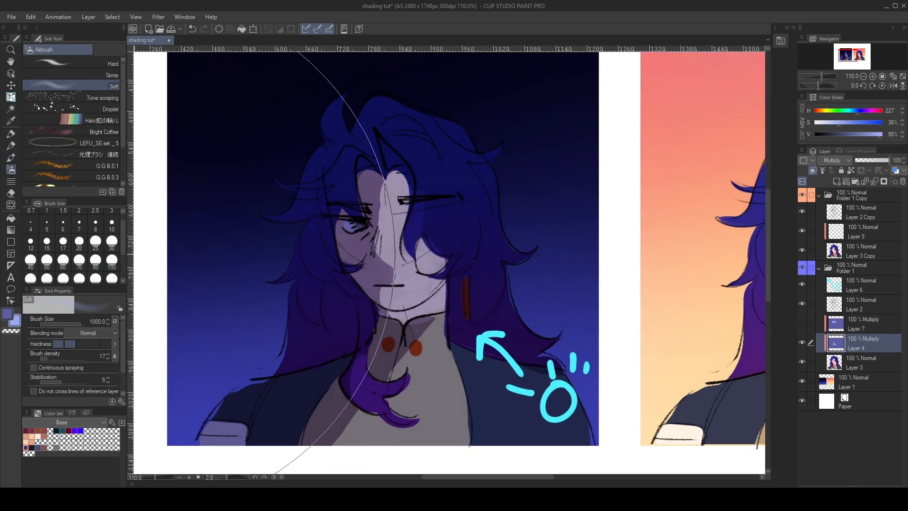
key(p)
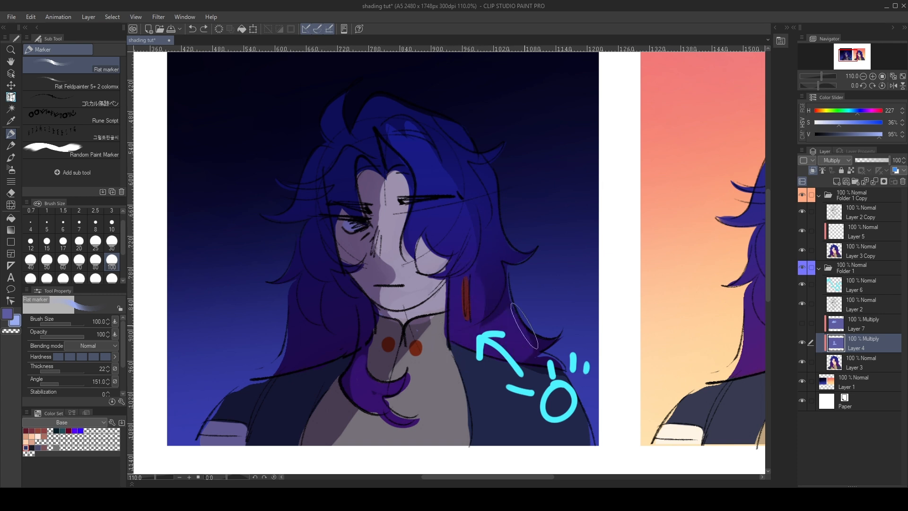
key(p)
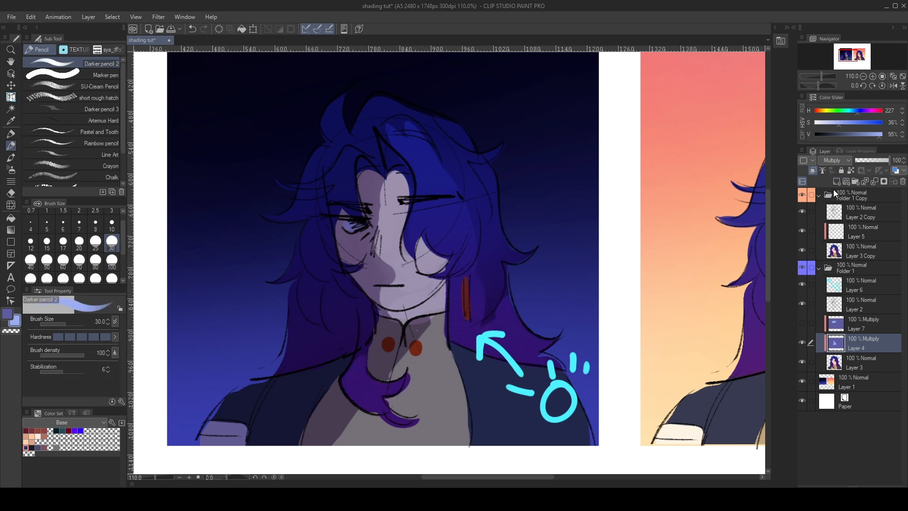
- Add a new clipped layer above Layer 4 and set its blending mode to Overlay
click(838, 182)
click(836, 160)
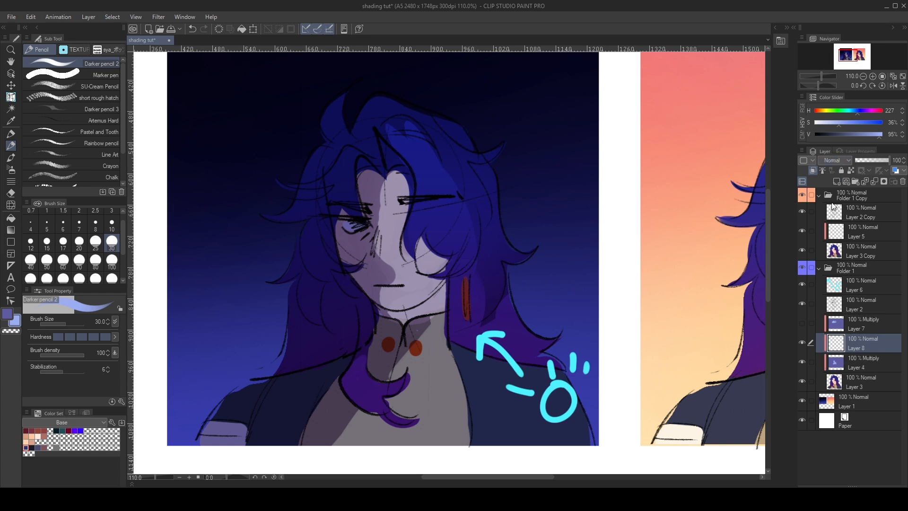
click(839, 282)
- Try brushing peach light over the face and neck on the Overlay layer with the Soft airbrush at size 250
key(x)
click(162, 414)
click(136, 356)
key(b)
click(111, 346)
key(x)
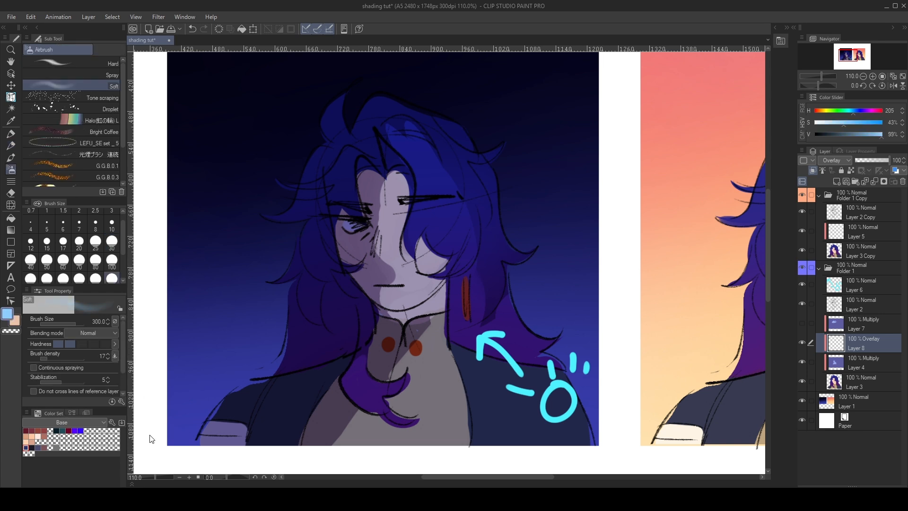
key(x)
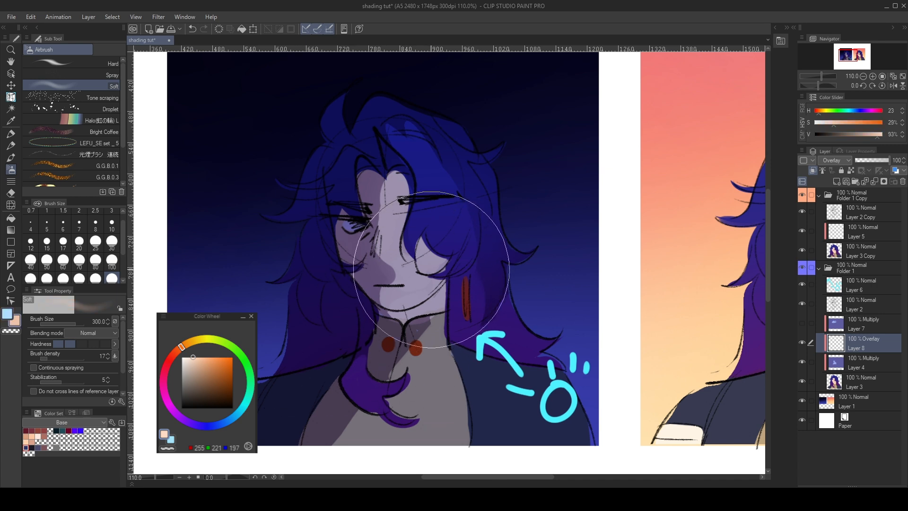
click(95, 278)
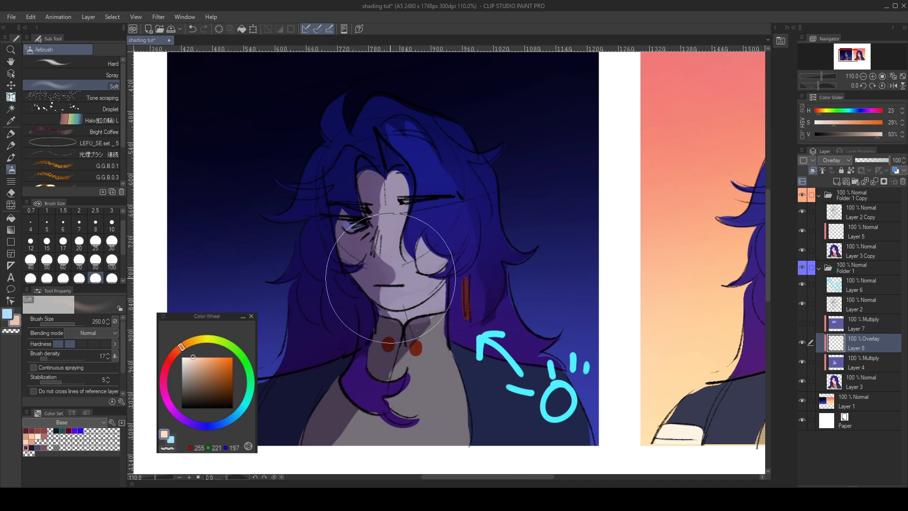
mouse_move(400, 311)
mouse_down()
mouse_move(386, 237)
mouse_move(426, 363)
mouse_up()
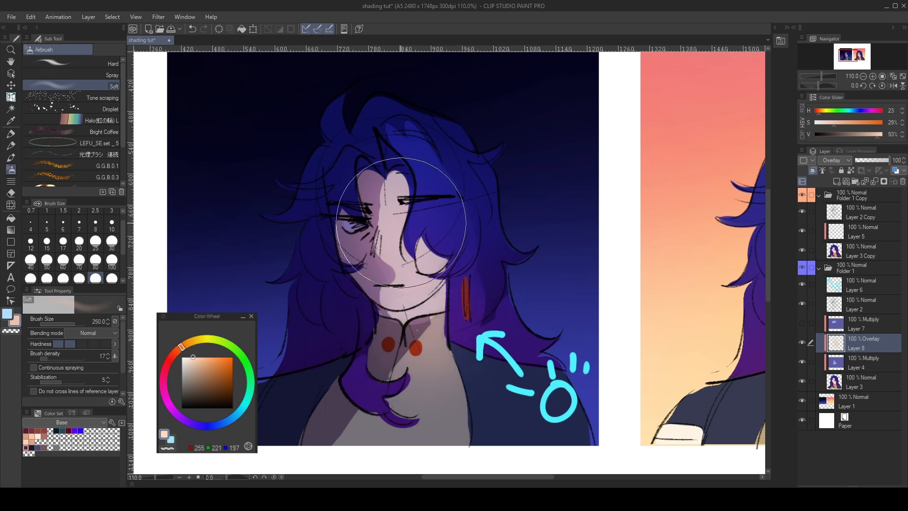
key(ctrl+z)
- Try a smaller peach glow over the cheek, chest and forehead with the Soft airbrush at size 200
click(79, 279)
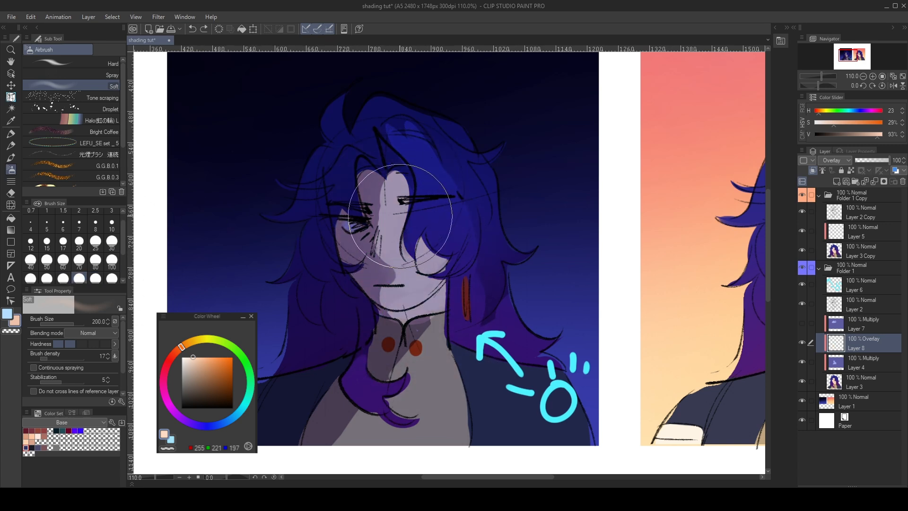
mouse_move(405, 259)
mouse_down()
mouse_move(416, 308)
mouse_move(437, 299)
mouse_up()
mouse_move(386, 402)
mouse_down()
mouse_move(412, 377)
mouse_move(417, 400)
mouse_move(457, 363)
mouse_move(430, 346)
mouse_move(422, 368)
mouse_move(432, 383)
mouse_move(412, 354)
mouse_move(422, 342)
mouse_up()
mouse_move(375, 172)
mouse_down()
mouse_move(395, 228)
mouse_move(380, 181)
mouse_up()
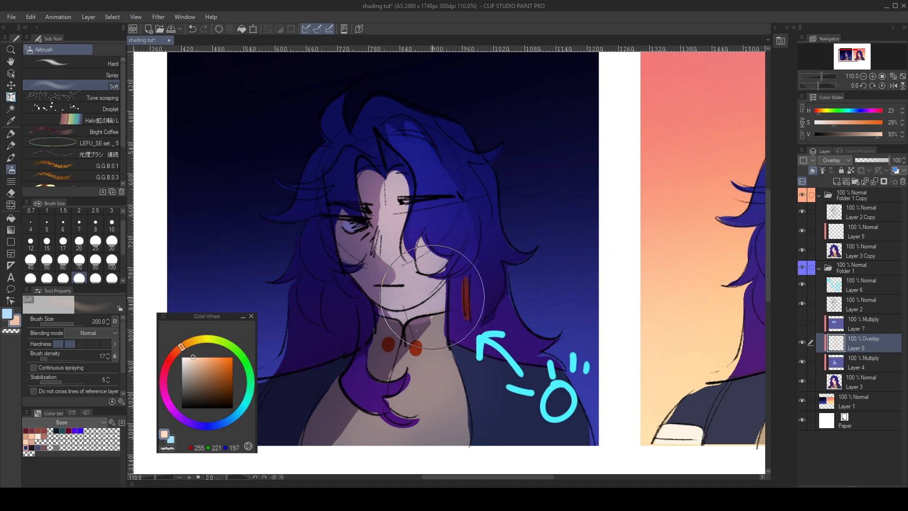
key(ctrl+z)
key(ctrl+z)
key(ctrl+z)
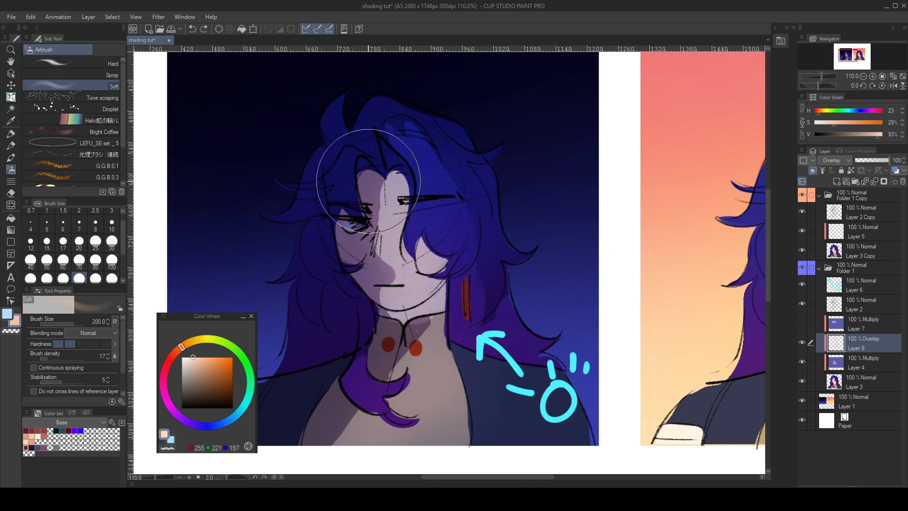
- Brush a soft pale blue light (H 210, S 30, V 100) over the face, neck and chest on the Overlay layer
mouse_move(398, 202)
mouse_down()
mouse_move(370, 353)
mouse_move(385, 408)
mouse_up()
scroll(472, 211, down, 3)
scroll(443, 142, up, 3)
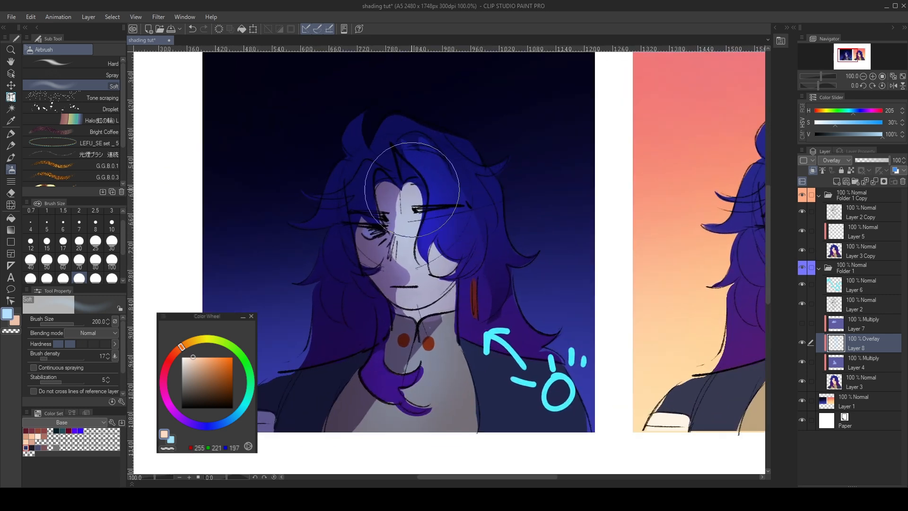
drag(409, 203, 428, 367)
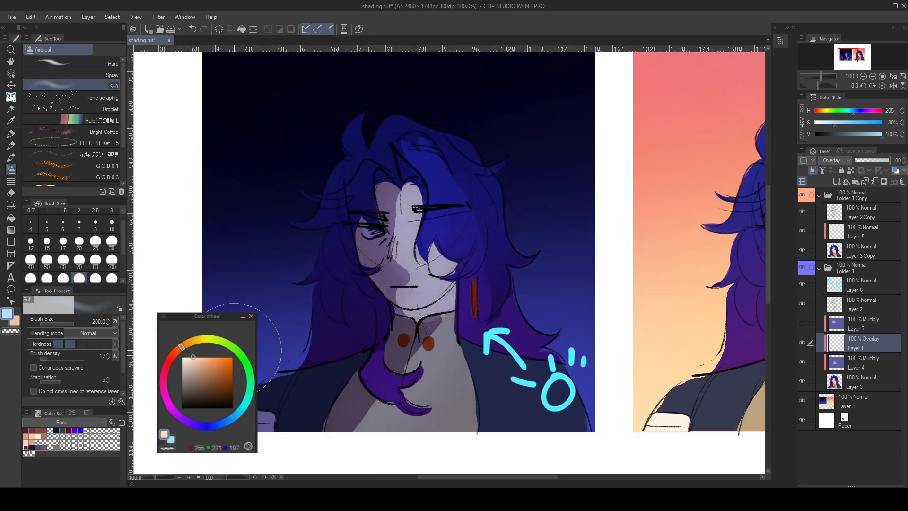
key(ctrl+z)
mouse_move(412, 215)
mouse_down()
mouse_move(432, 303)
mouse_move(379, 281)
mouse_up()
key(ctrl+z)
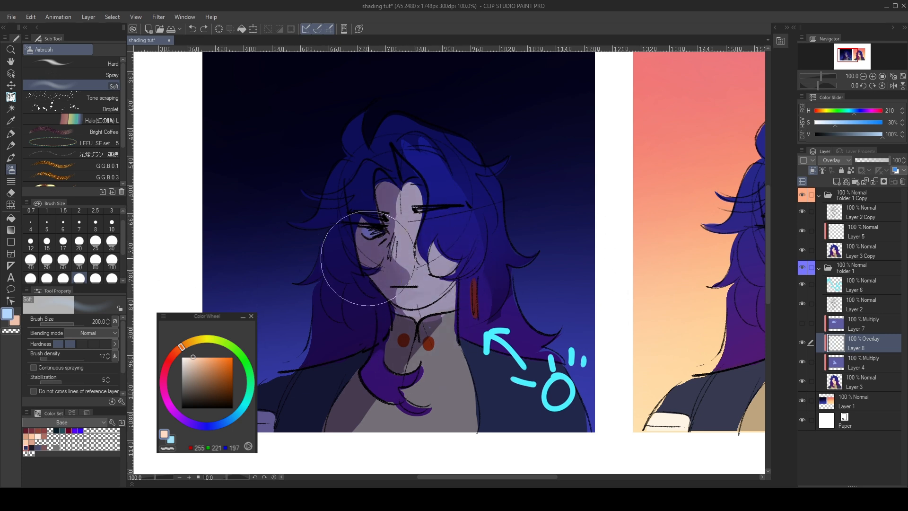
drag(393, 245, 431, 350)
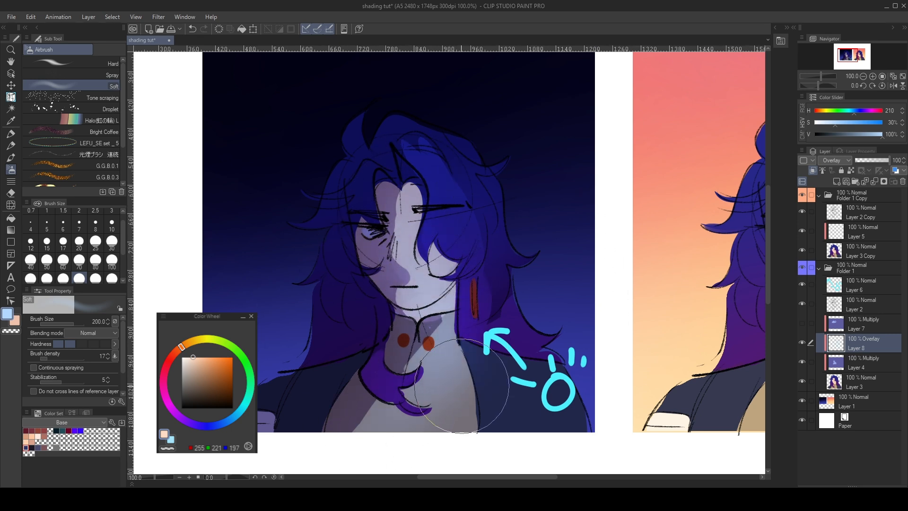
key(x)
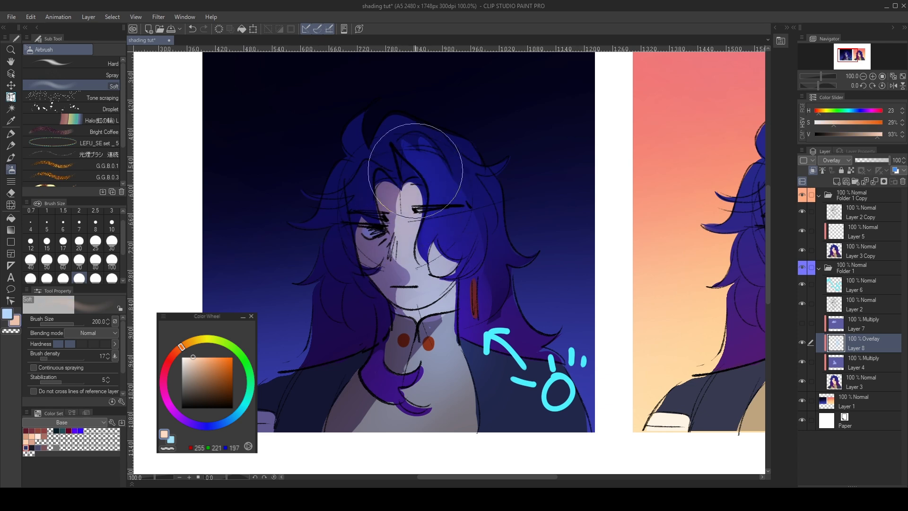
key(x)
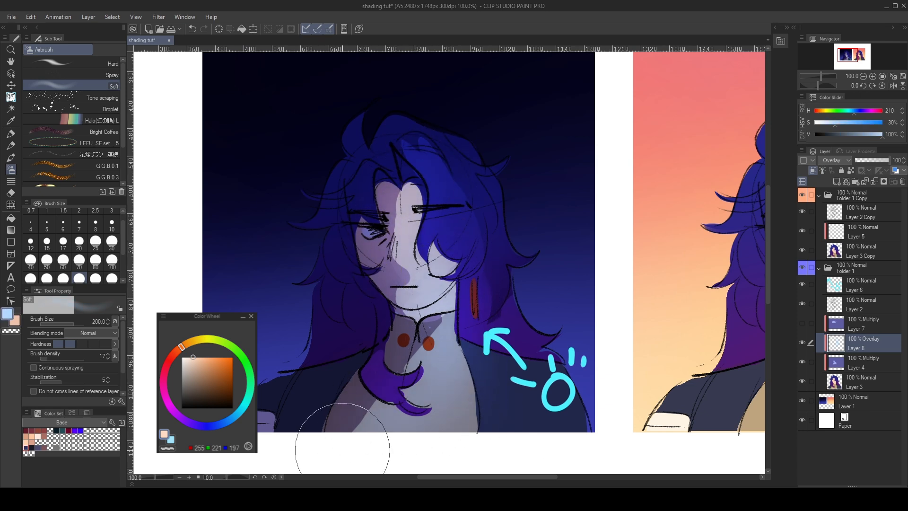
- Try marking the lit edges of the neck, shirt and hair in saturated blue with Darker pencil 2 at size 30
key(p)
mouse_move(437, 311)
mouse_down()
mouse_move(355, 440)
mouse_move(442, 299)
mouse_move(347, 434)
mouse_up()
key(ctrl+z)
key(ctrl+z)
drag(408, 433, 464, 301)
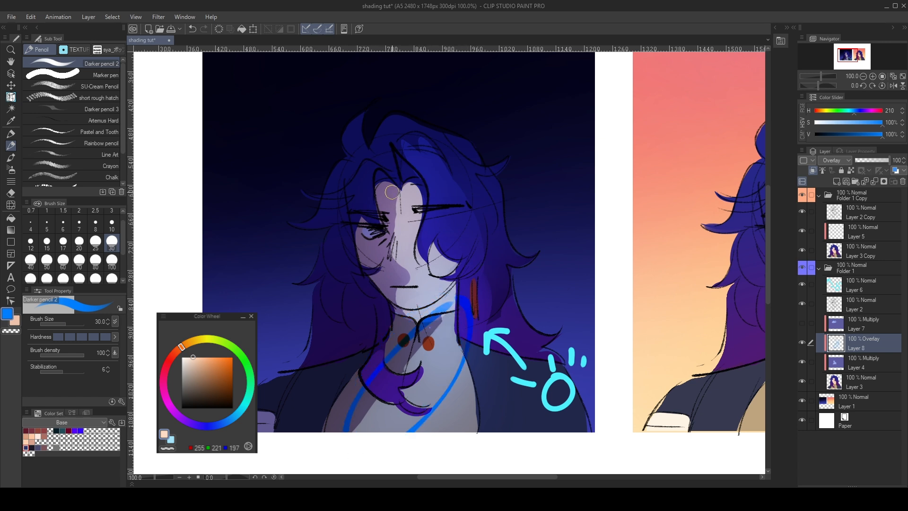
key(ctrl+z)
key(ctrl+z)
drag(492, 354, 468, 432)
drag(475, 354, 454, 432)
key(ctrl+z)
key(ctrl+z)
mouse_move(436, 129)
mouse_down()
mouse_move(467, 242)
mouse_move(509, 241)
mouse_up()
drag(509, 226, 461, 127)
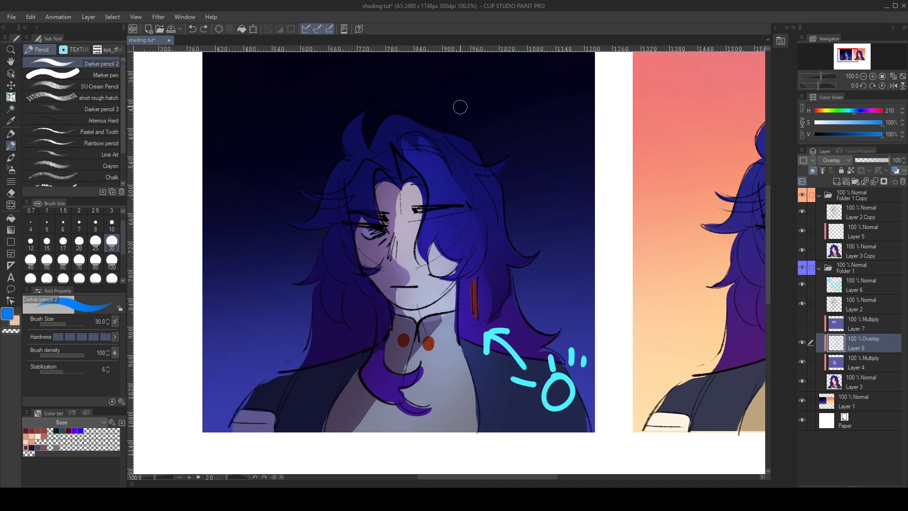
- Delete the hidden Multiply Layer 7 and add a new clipped Normal layer above the Overlay layer
click(859, 323)
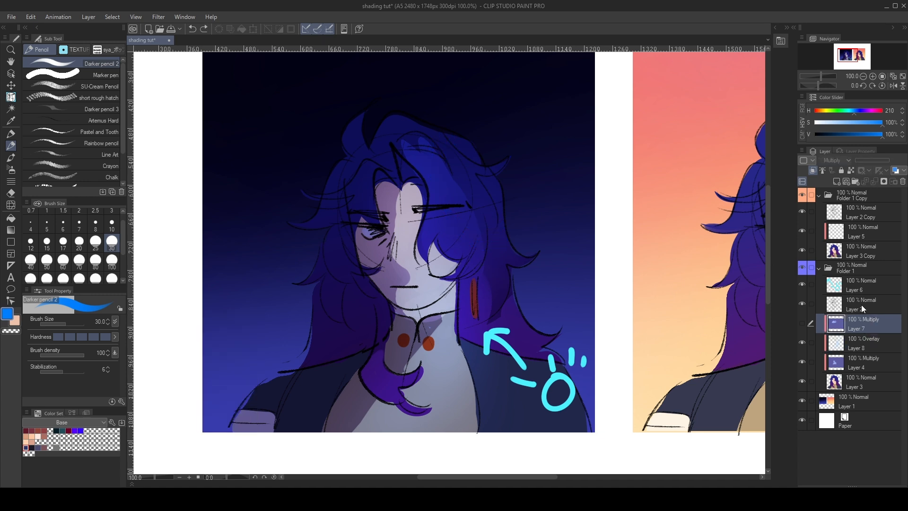
click(903, 181)
click(837, 181)
click(813, 171)
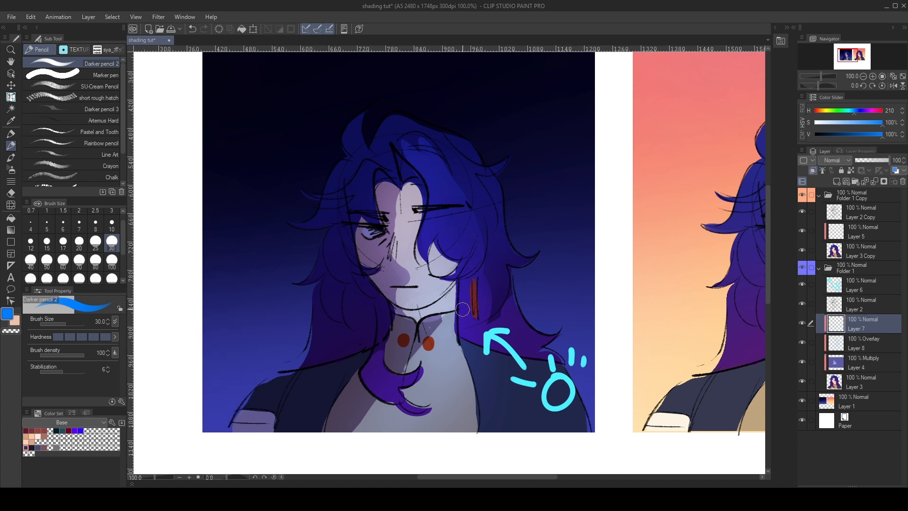
- Sample the face's shadow and light tones and shape the shadow under the nose with Brush Round at size 30
scroll(380, 307, up, 2)
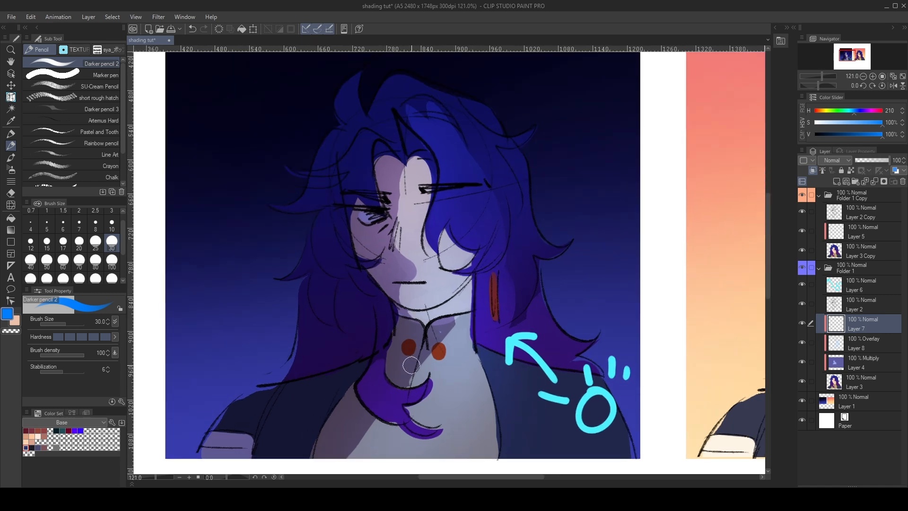
key(x)
scroll(412, 365, up, 3)
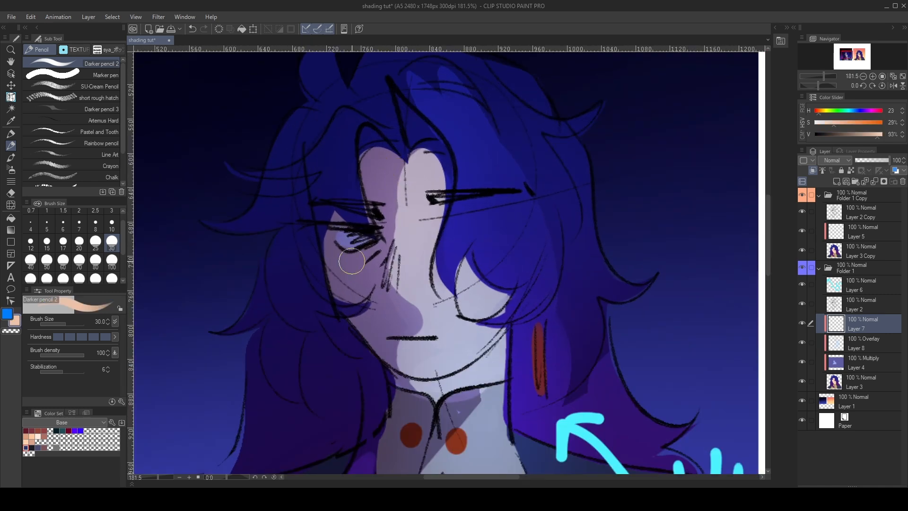
alt+click(354, 269)
key(x)
alt+click(466, 340)
key(x)
key(b)
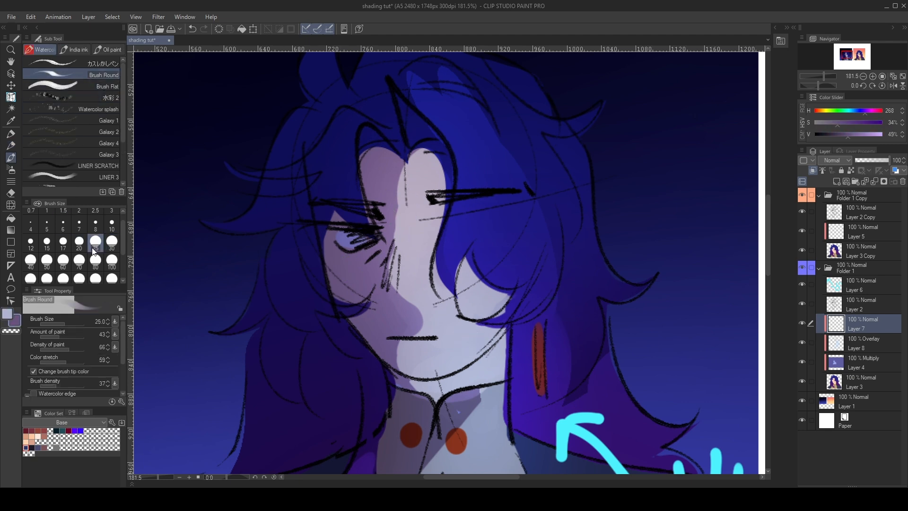
click(112, 242)
drag(381, 299, 408, 304)
alt+click(405, 279)
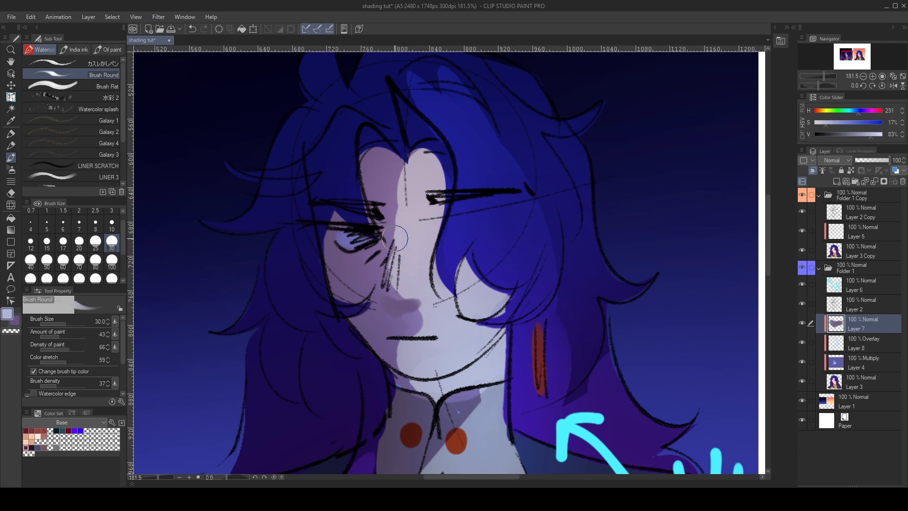
- Refine the light and shadow along the nose bridge and forehead with the sampled skin tones using Brush Round
mouse_move(412, 260)
mouse_down()
mouse_move(396, 285)
mouse_move(414, 239)
mouse_move(412, 283)
mouse_up()
drag(437, 161, 440, 223)
key(x)
mouse_move(408, 168)
mouse_down()
mouse_move(402, 206)
mouse_move(392, 166)
mouse_move(387, 228)
mouse_up()
key(ctrl+z)
key(x)
- Paint light skin tone over the lit cheek with Brush Round and along the chin with Darker pencil 2 at size 15
key(x)
drag(381, 162, 392, 223)
key(ctrl+z)
alt+click(388, 185)
mouse_move(390, 182)
mouse_down()
mouse_move(400, 230)
mouse_move(385, 244)
mouse_move(393, 190)
mouse_move(389, 202)
mouse_up()
key(x)
mouse_move(428, 313)
mouse_down()
mouse_move(415, 332)
mouse_move(446, 325)
mouse_move(422, 282)
mouse_move(439, 306)
mouse_move(407, 361)
mouse_move(456, 361)
mouse_move(452, 372)
mouse_move(485, 363)
mouse_move(472, 339)
mouse_move(496, 349)
mouse_move(472, 316)
mouse_move(470, 260)
mouse_move(457, 262)
mouse_move(468, 284)
mouse_move(472, 258)
mouse_move(481, 296)
mouse_move(472, 252)
mouse_move(509, 294)
mouse_move(462, 273)
mouse_move(467, 313)
mouse_move(481, 318)
mouse_move(469, 268)
mouse_up()
key(p)
click(47, 242)
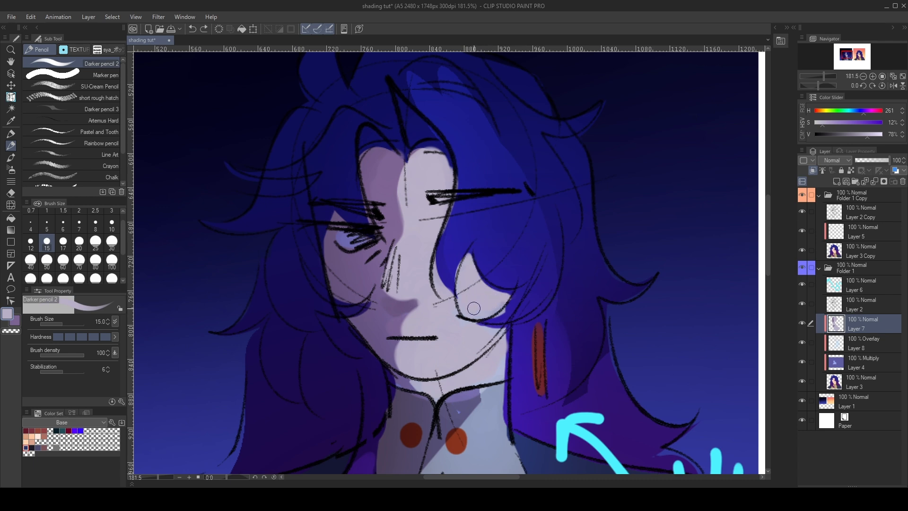
drag(490, 340, 467, 373)
- Sample the shirt's tones and paint a muted blue shadow on the lit side of the collar under the chin
key(x)
alt+click(404, 408)
key(x)
alt+click(493, 426)
key(x)
drag(455, 406, 494, 392)
scroll(478, 338, down, 3)
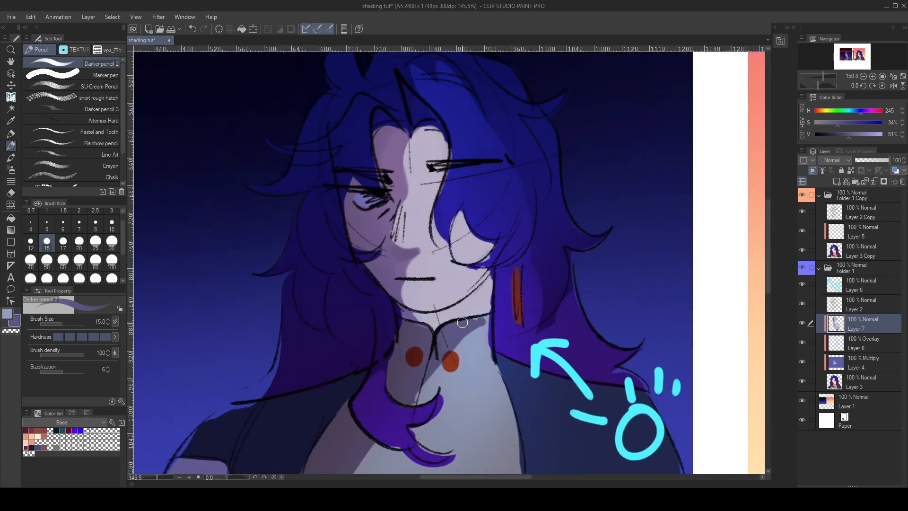
- Paint sampled grey-blue over the shirt beside and below the hair lock with Darker pencil 2 at size 15
key(x)
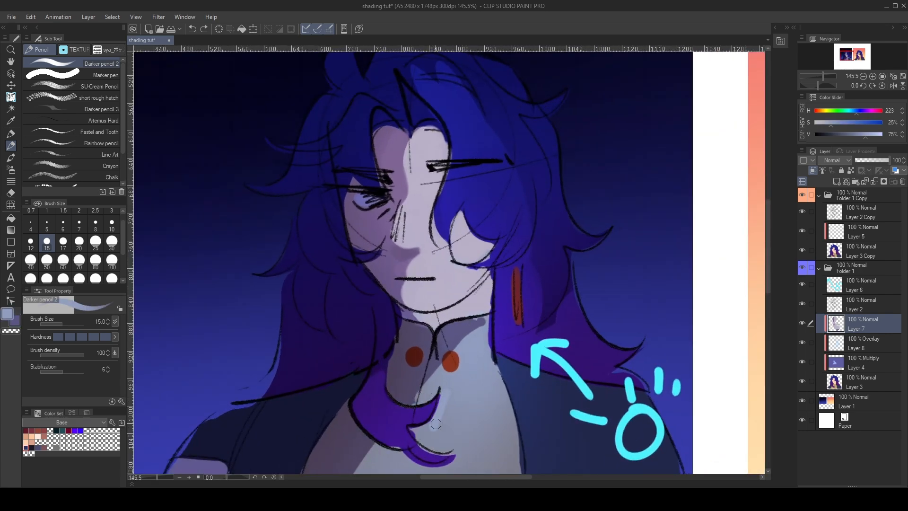
alt+click(442, 408)
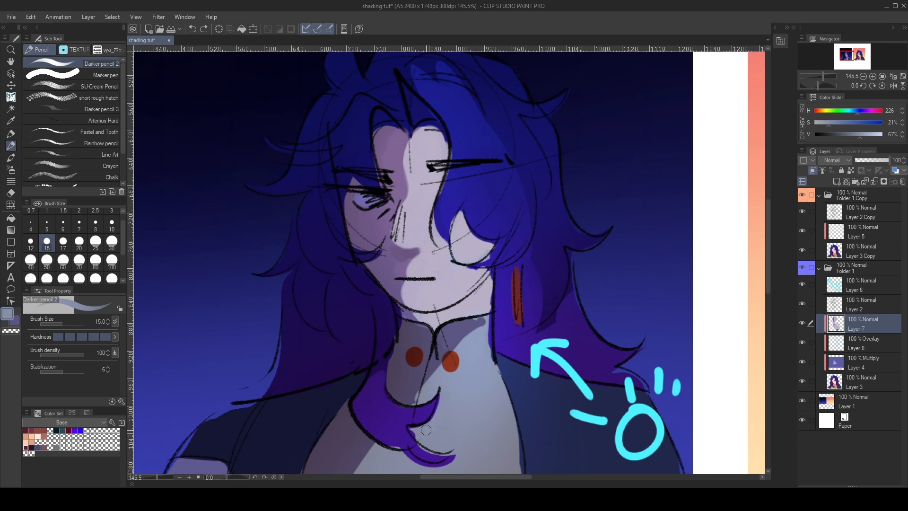
drag(398, 458, 460, 460)
scroll(449, 308, down, 2)
scroll(449, 301, up, 1)
scroll(448, 288, down, 1)
scroll(447, 274, up, 2)
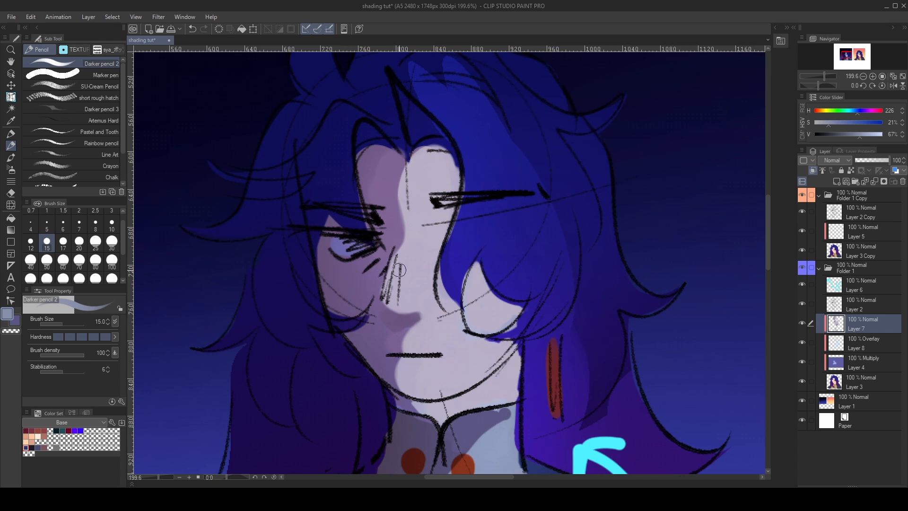
- Mix a pale lavender highlight colour from the lit skin tone and test it on the nose
alt+click(422, 261)
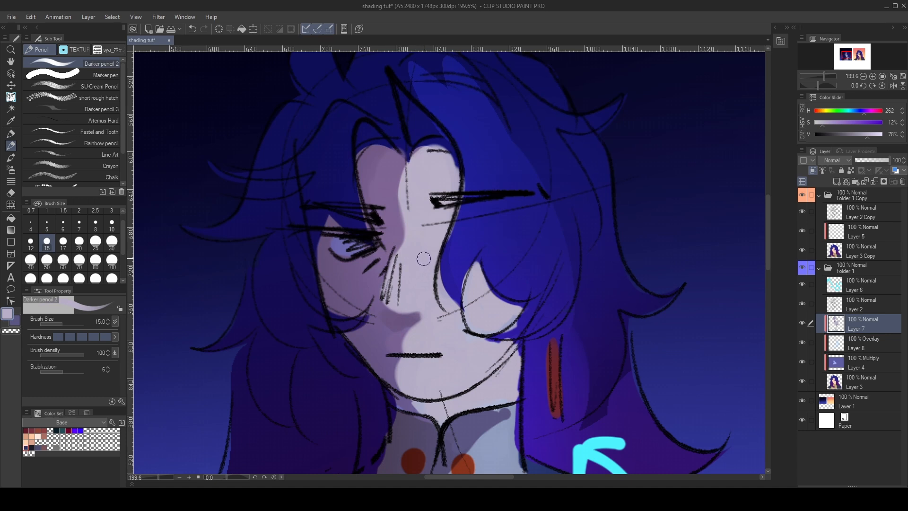
drag(123, 367, 122, 363)
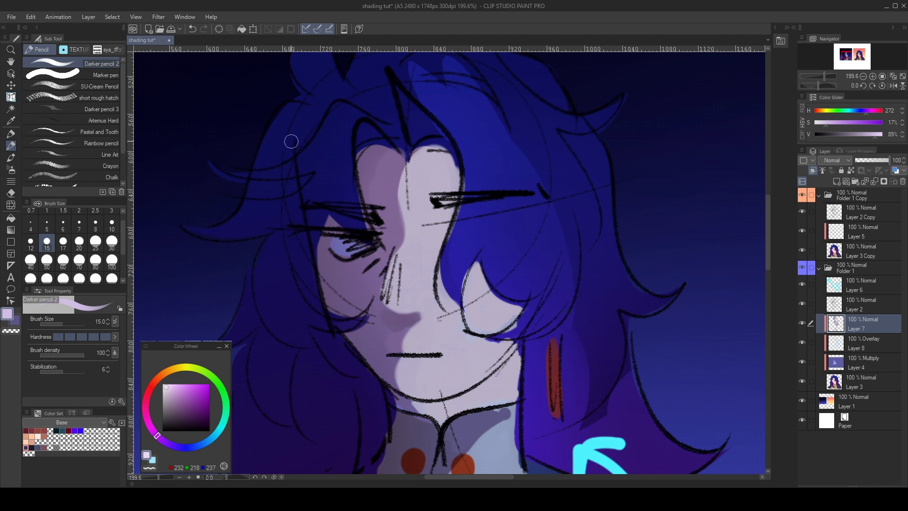
drag(410, 288, 415, 272)
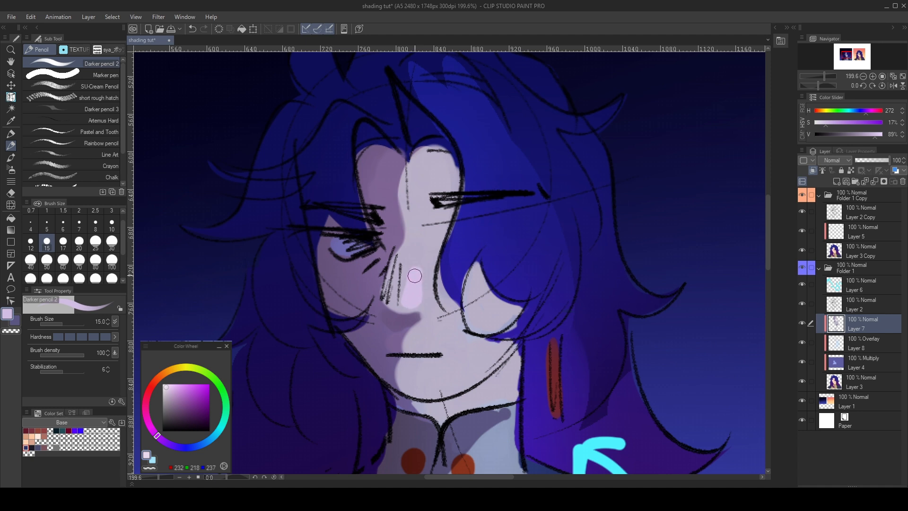
key(ctrl+z)
key(Escape)
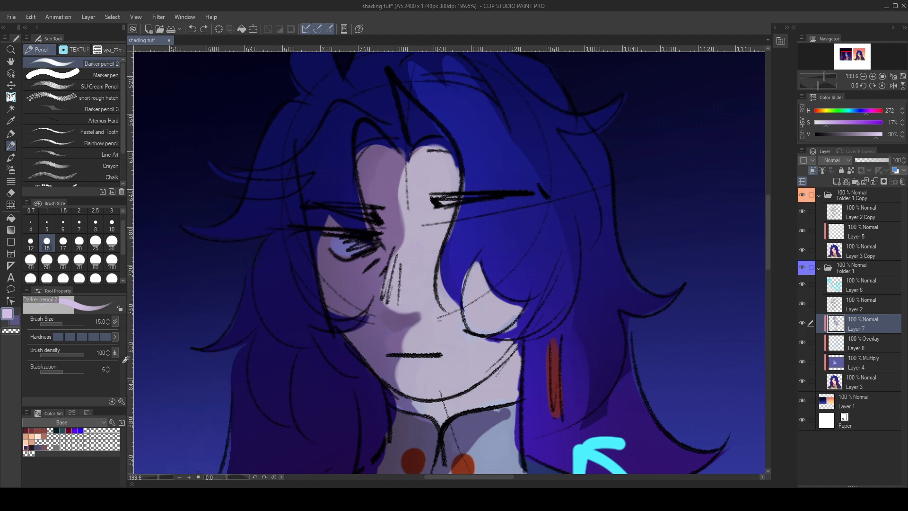
- Paint a pale lavender highlight on the tip of the nose
mouse_move(405, 284)
mouse_down()
mouse_move(415, 277)
mouse_move(408, 307)
mouse_up()
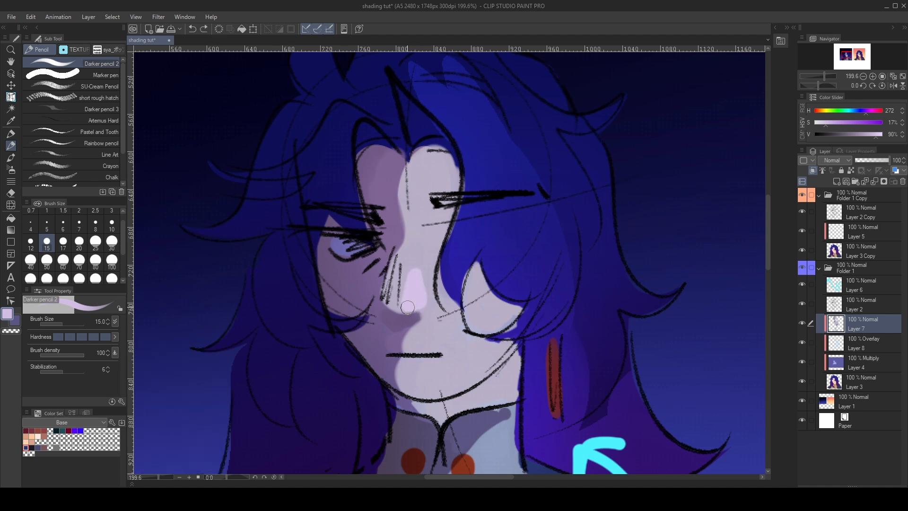
scroll(422, 194, down, 3)
scroll(422, 194, up, 2)
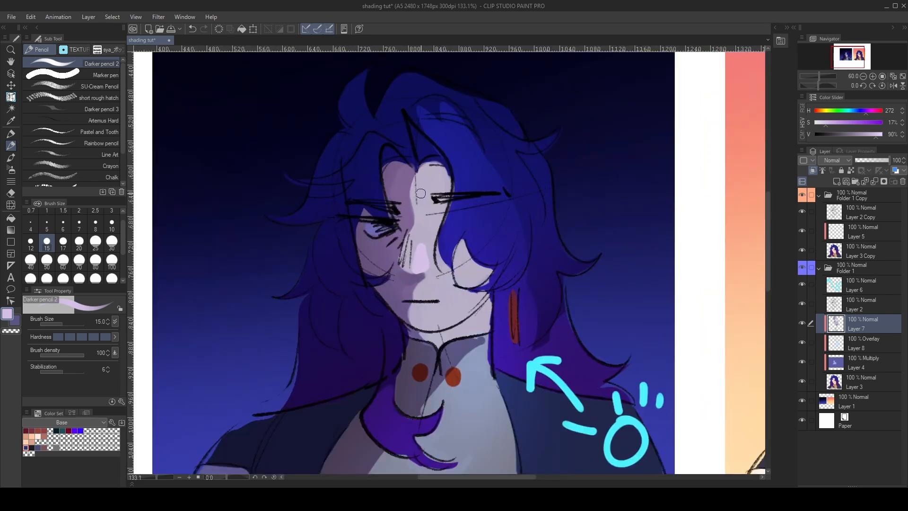
key(x)
alt+click(451, 249)
drag(442, 232, 445, 268)
key(ctrl+z)
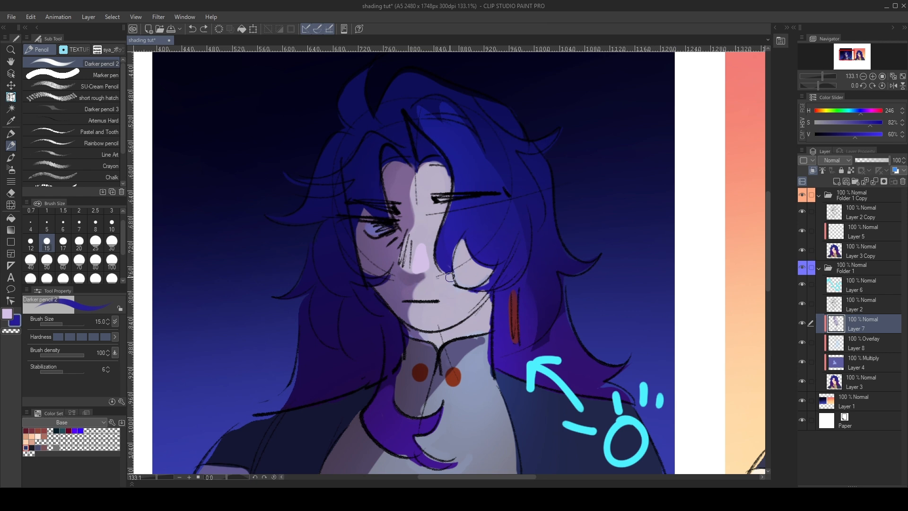
- Mix a muted dark violet (H 252, S 44%, V 44%) and paint the shadow under the nose
key(x)
key(x)
alt+click(399, 289)
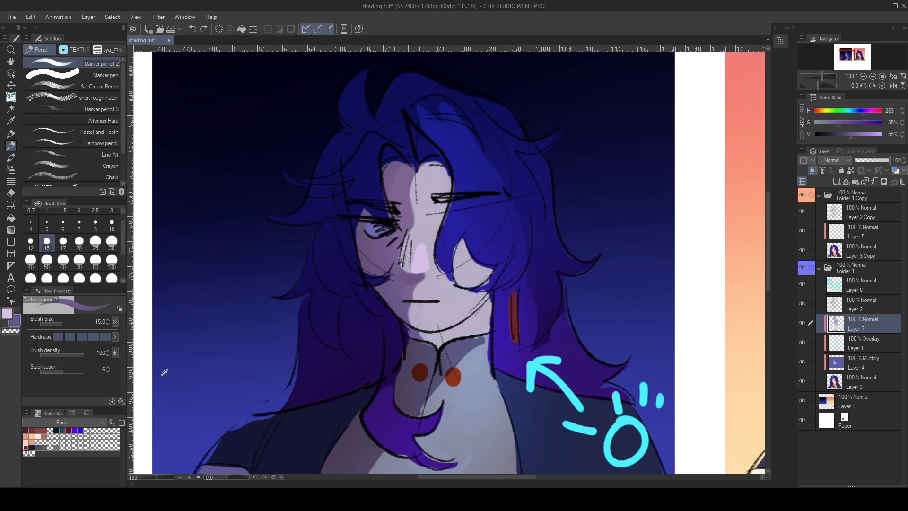
drag(123, 429, 130, 429)
drag(136, 382, 137, 385)
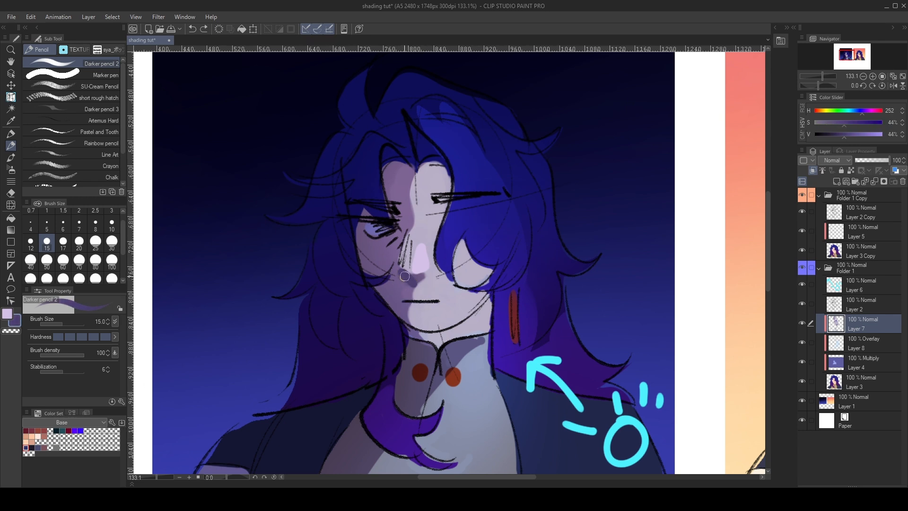
key(ctrl+z)
drag(401, 271, 411, 285)
key(ctrl+z)
drag(406, 234, 400, 271)
key(ctrl+z)
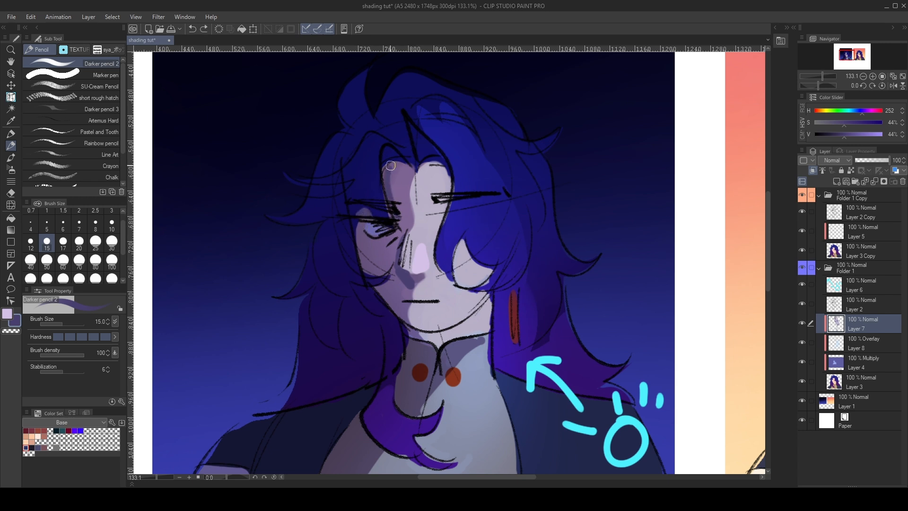
- Paint muted violet shadows on the forehead below the hairline, beside the shaded eye and under the chin
key(ctrl+z)
mouse_move(397, 167)
mouse_down()
mouse_move(397, 215)
mouse_move(391, 204)
mouse_up()
key(ctrl+z)
key(ctrl+z)
mouse_move(388, 170)
mouse_down()
mouse_move(391, 191)
mouse_move(385, 182)
mouse_up()
key(ctrl+z)
drag(357, 232, 367, 268)
key(ctrl+z)
drag(410, 331, 425, 342)
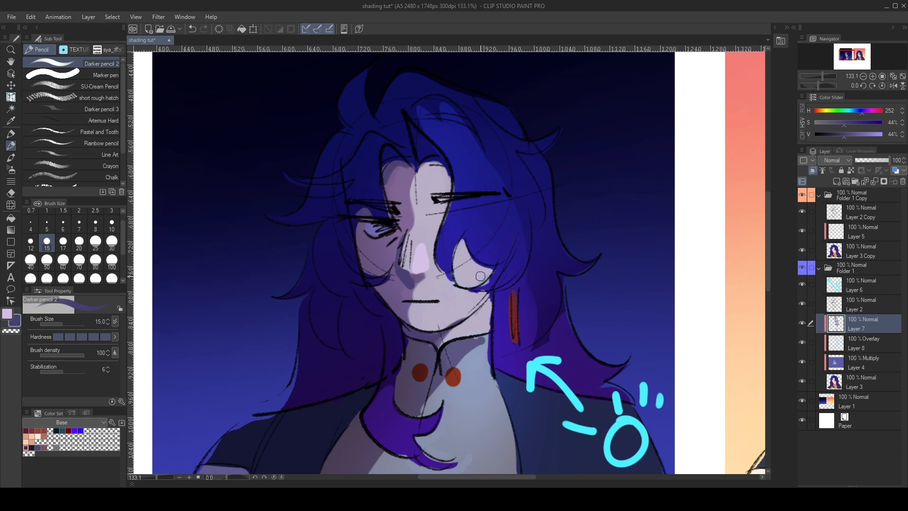
- Paint a muted violet cast shadow on the lit cheek along the edge of the hair lock
scroll(492, 223, down, 7)
scroll(491, 242, up, 8)
mouse_move(463, 219)
mouse_down()
mouse_move(494, 241)
mouse_move(470, 230)
mouse_move(495, 248)
mouse_move(469, 267)
mouse_move(492, 245)
mouse_move(480, 269)
mouse_up()
key(ctrl+z)
key(ctrl+z)
key(ctrl+z)
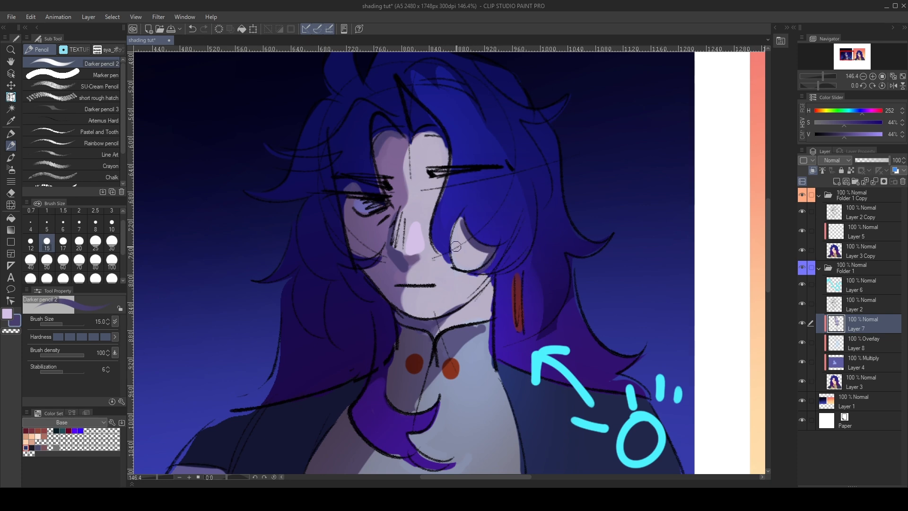
scroll(434, 221, down, 5)
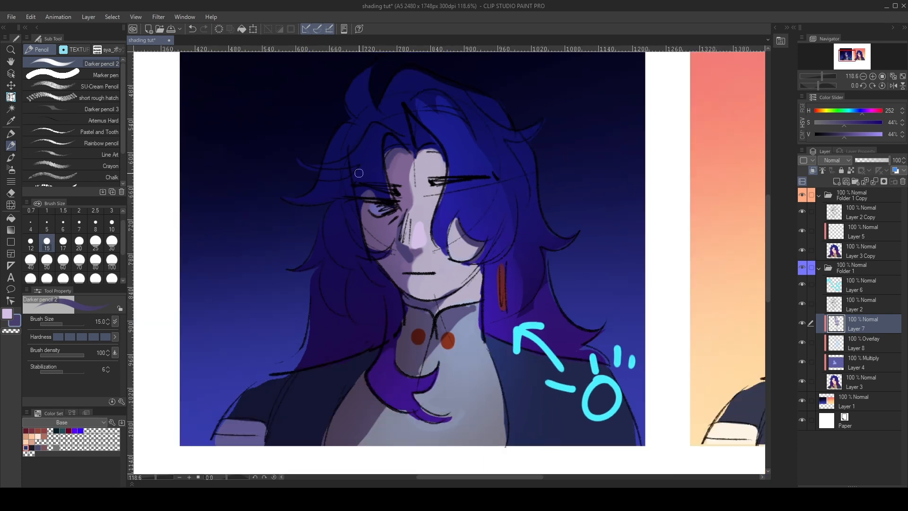
scroll(431, 204, up, 4)
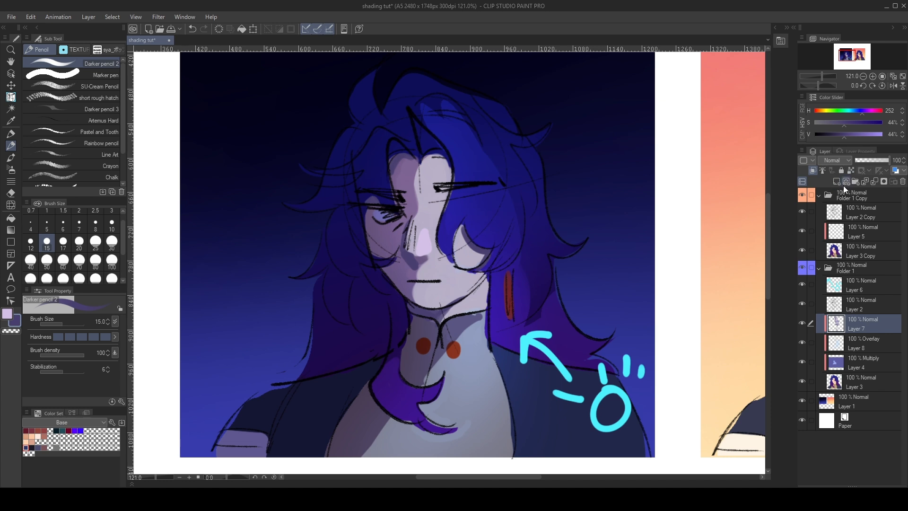
- Add a new clipped layer above the hand-painted shading layer and set it to Screen
click(837, 181)
click(813, 170)
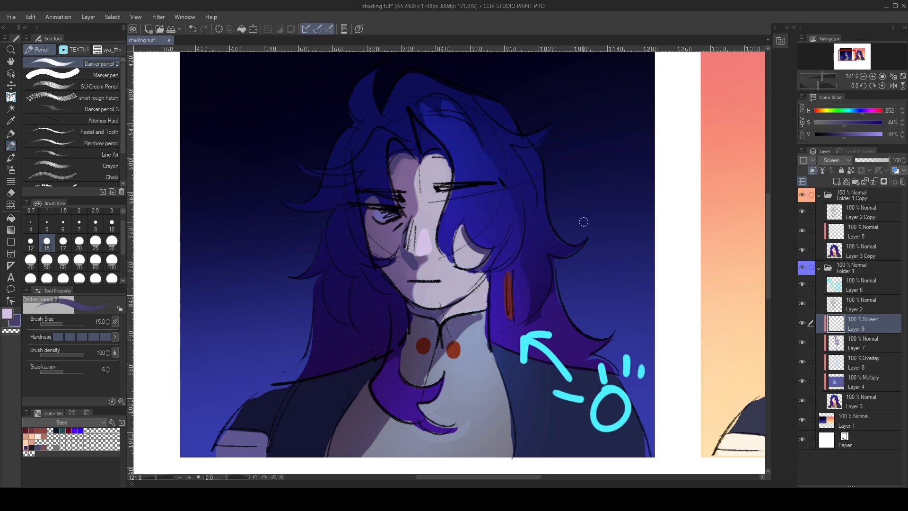
scroll(585, 222, down, 9)
scroll(586, 222, up, 4)
- Collapse the sunset portrait's folder, add a new top layer and draw a filled black rectangle below the night portrait
click(868, 403)
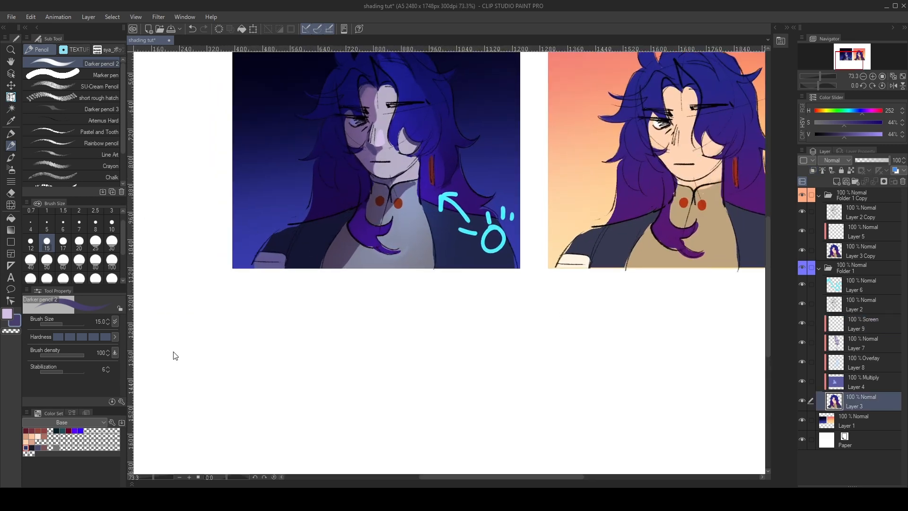
key(x)
key(x)
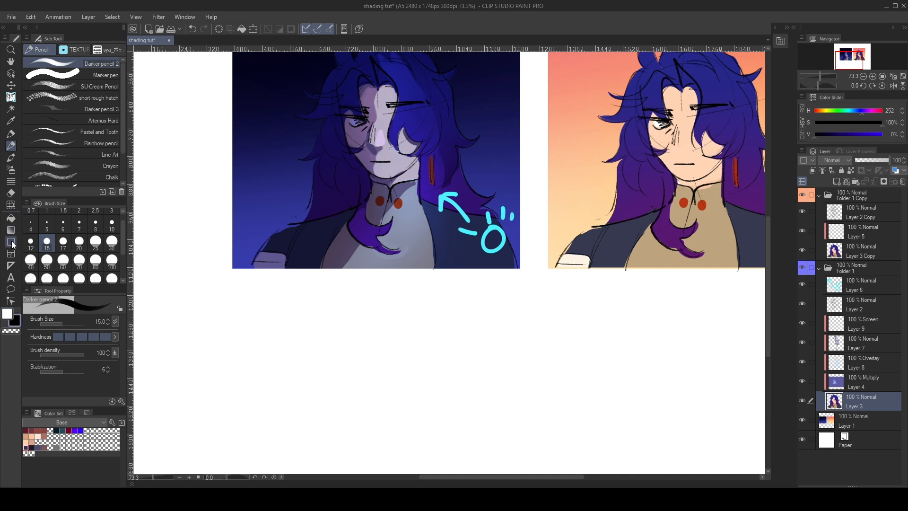
click(10, 230)
click(75, 177)
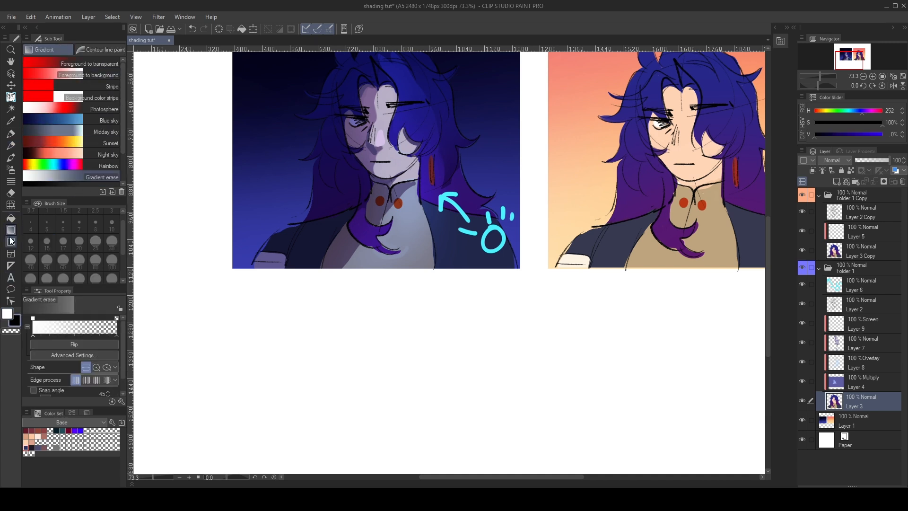
click(10, 242)
click(859, 201)
click(819, 194)
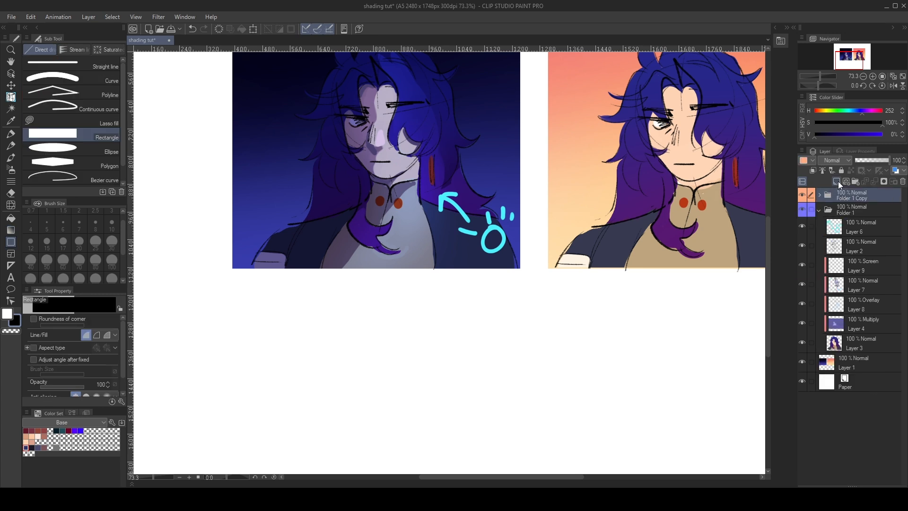
click(837, 181)
drag(232, 311, 498, 389)
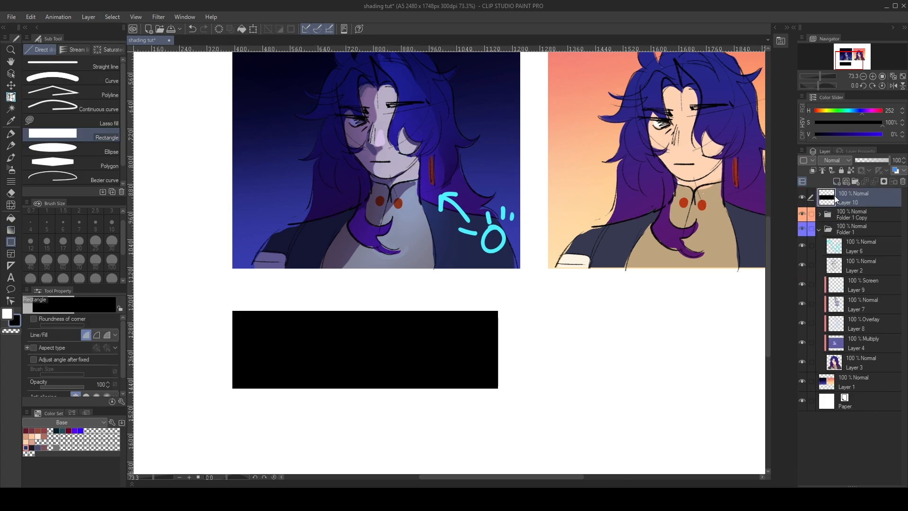
- Add a new layer above the black rectangle and clip it to the rectangle's layer
click(814, 170)
key(ctrl+z)
click(836, 181)
click(814, 170)
- Airbrush a black-to-white gradient across the rectangle with the Soft airbrush at size 600
key(x)
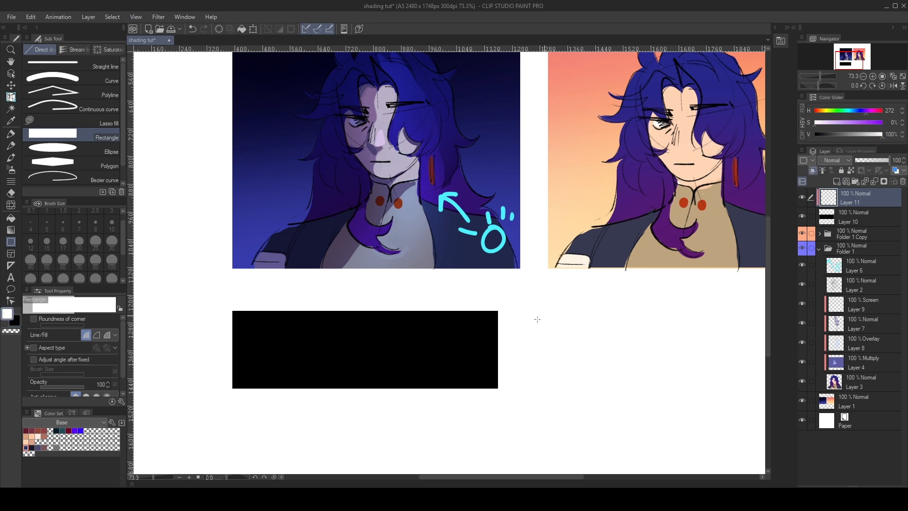
key(b)
mouse_move(499, 314)
mouse_down()
mouse_move(432, 375)
mouse_move(491, 377)
mouse_move(489, 324)
mouse_move(575, 384)
mouse_up()
key(ctrl+z)
click(112, 278)
scroll(79, 275, down, 1)
click(63, 269)
key(x)
drag(272, 323, 270, 302)
drag(325, 340, 351, 395)
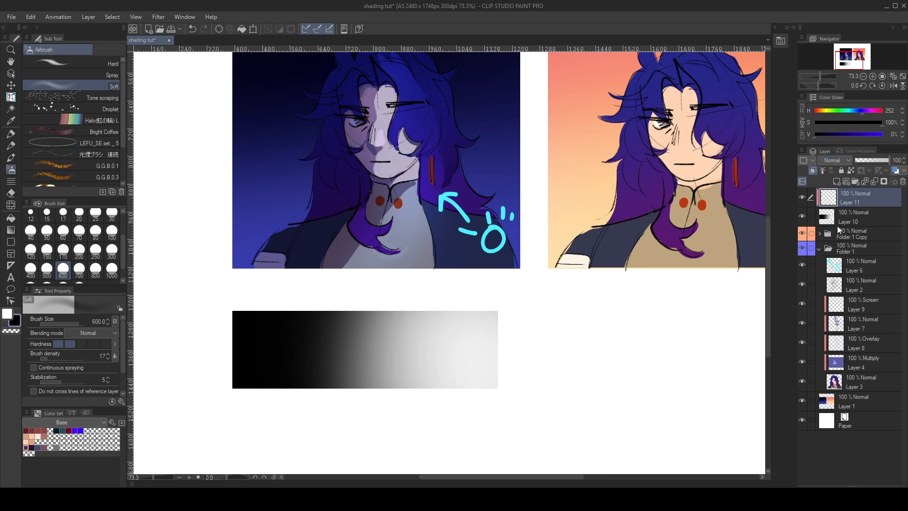
- Set the layer clipped to the gradient bar to Screen and fill it with bright blue (H 239, S 100%, V 100%)
click(834, 236)
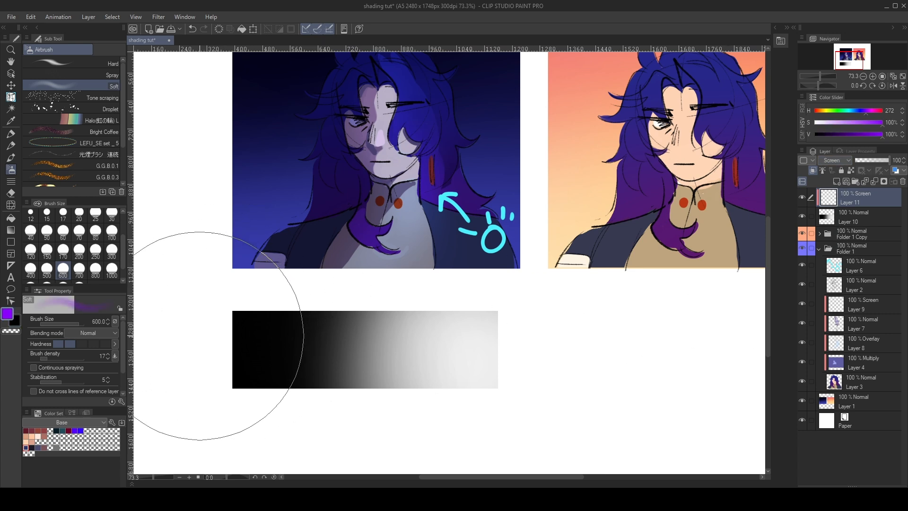
key(g)
click(141, 430)
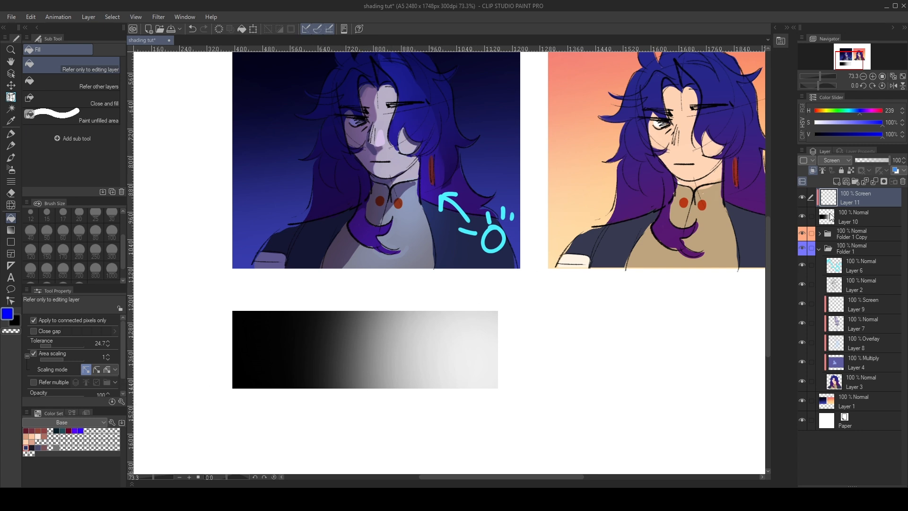
click(442, 351)
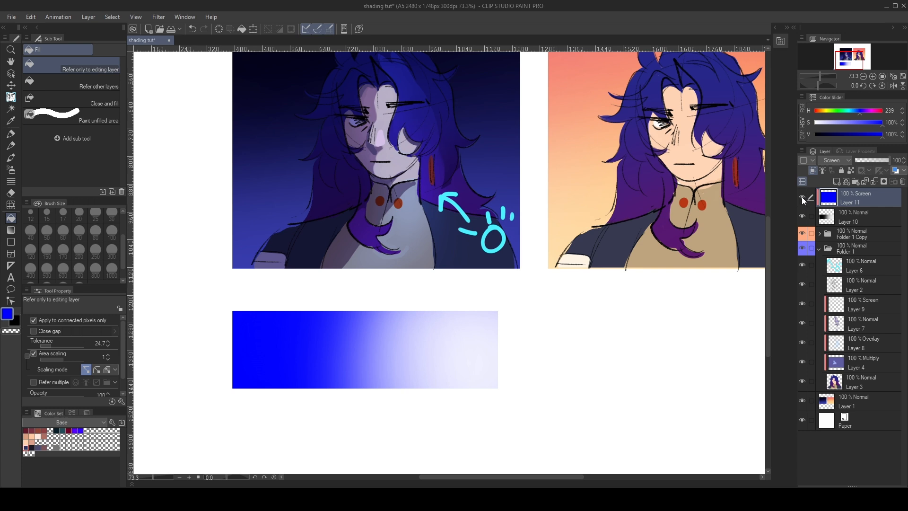
- Refill the gradient bar's Screen layer with dark blue (V 47%), muted navy (S 53%, V 36%) and finally pink (H 334, S 64%, V 81%)
alt+click(261, 338)
click(170, 384)
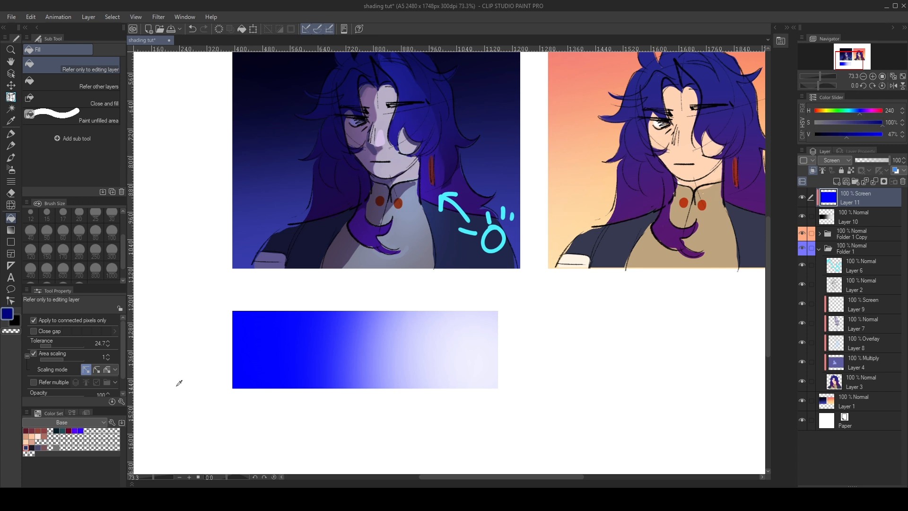
click(333, 352)
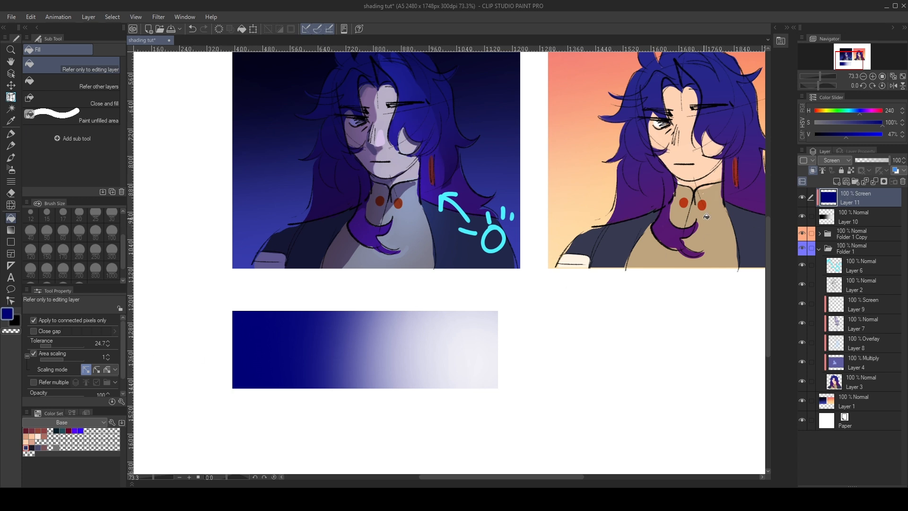
click(331, 349)
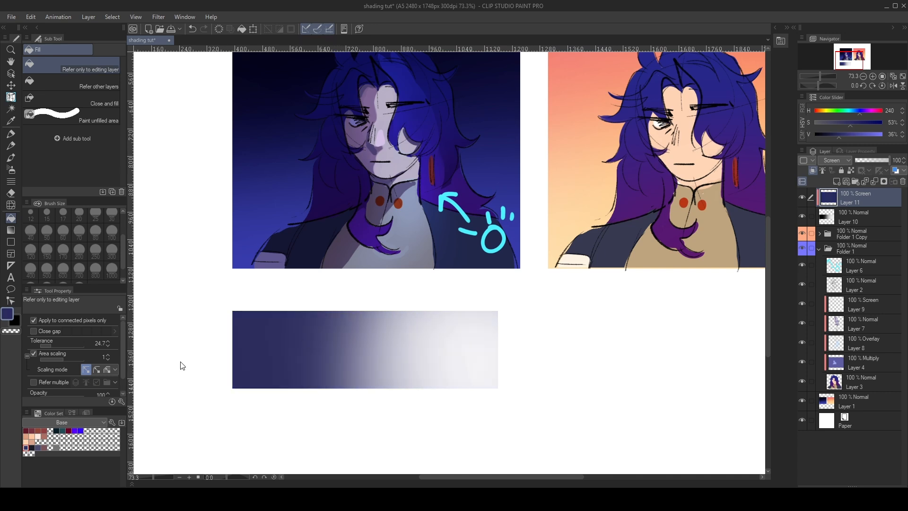
click(292, 340)
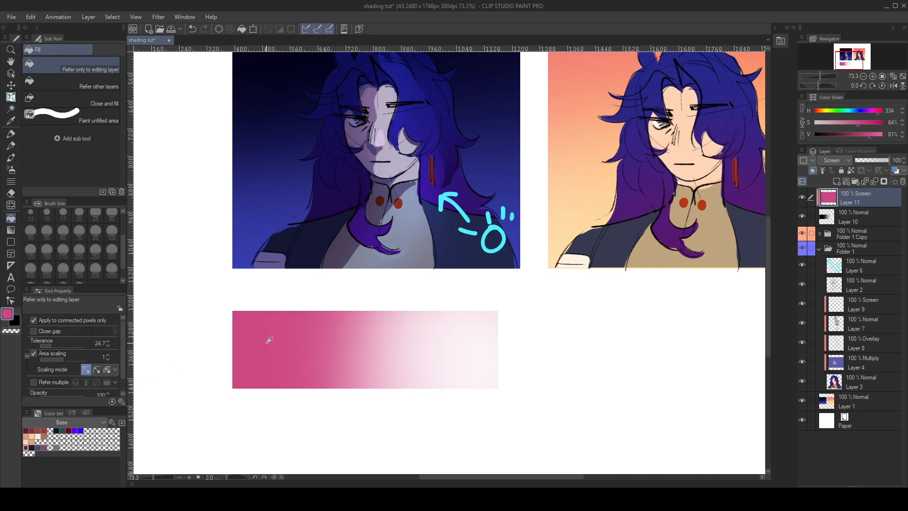
- Sample the light, middle and dark areas of the pink gradient bar to compare their colours
right_click(458, 347)
right_click(379, 345)
right_click(370, 352)
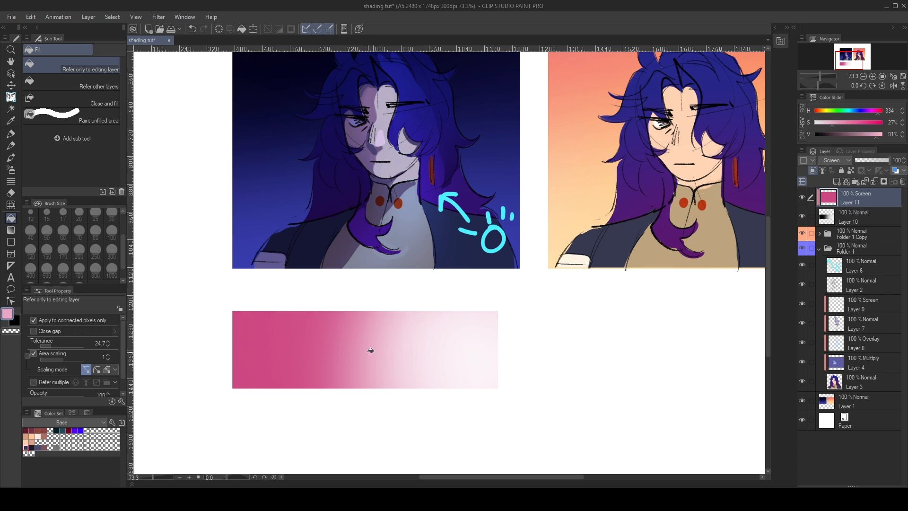
right_click(289, 349)
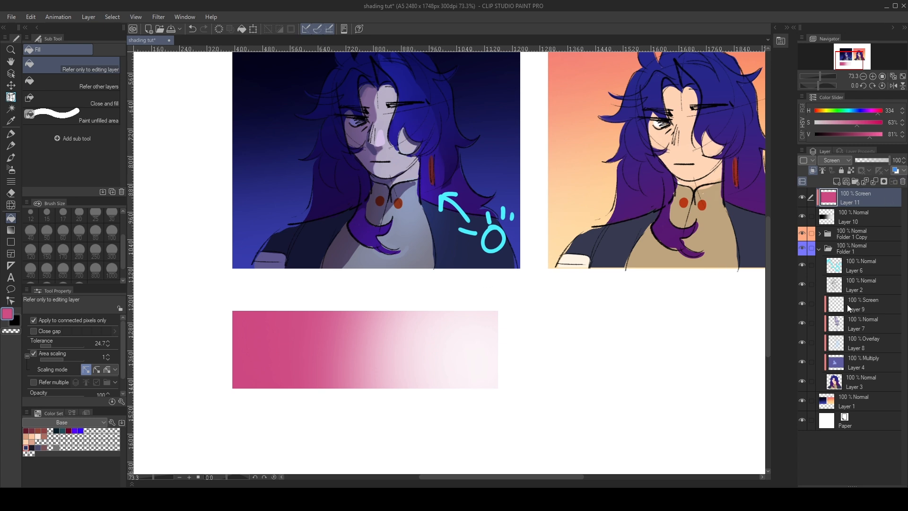
- Select the night portrait's Screen layer and fill it with dark grey-blue (H 230, S 11%, V 26%)
click(853, 369)
click(861, 306)
drag(766, 252, 768, 226)
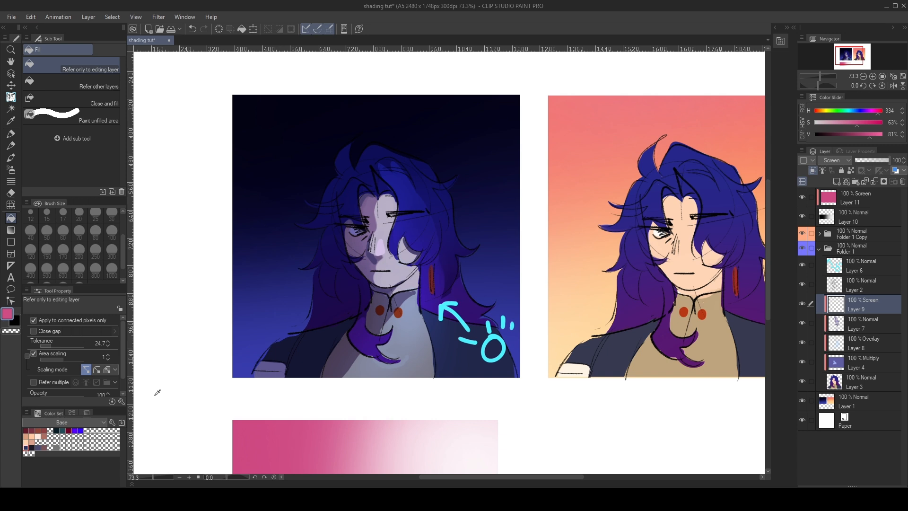
key(x)
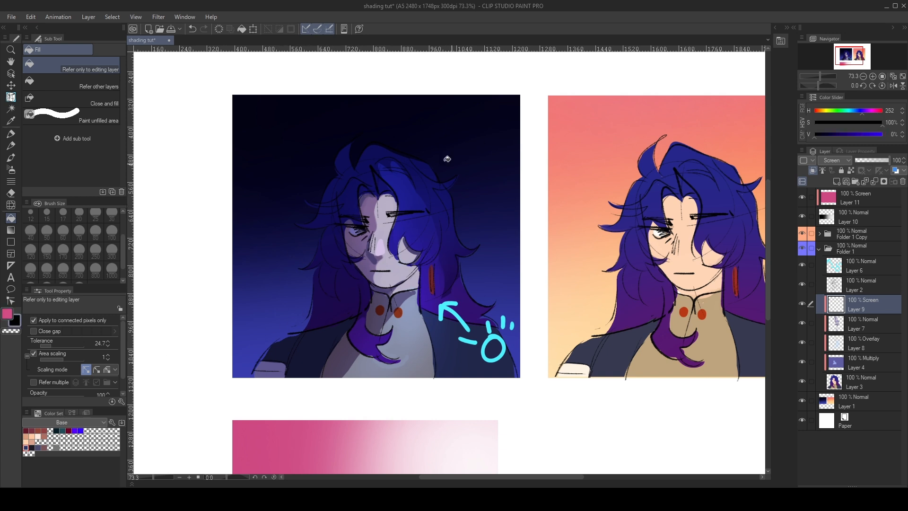
click(149, 430)
drag(147, 402, 118, 402)
click(413, 223)
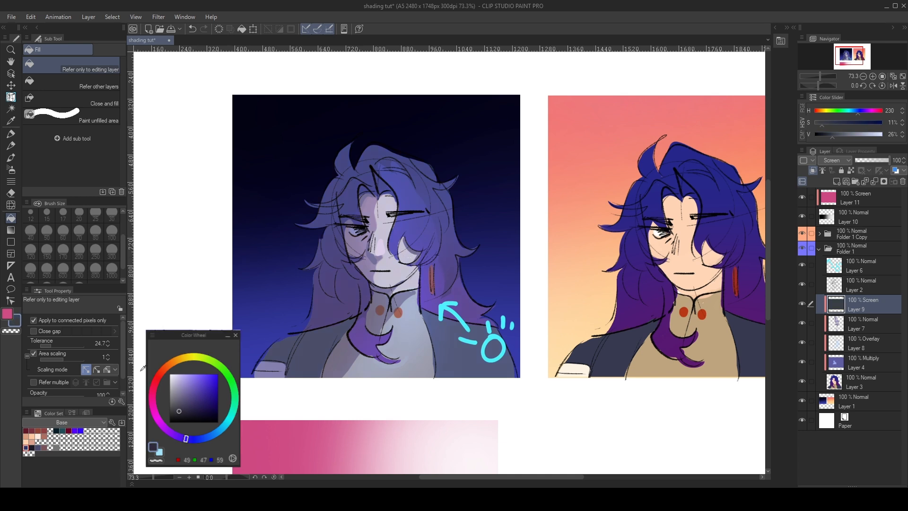
- Try pale grey-blue fills on the night portrait's Screen layer, starting with H 230, S 12%, V 89%
click(121, 366)
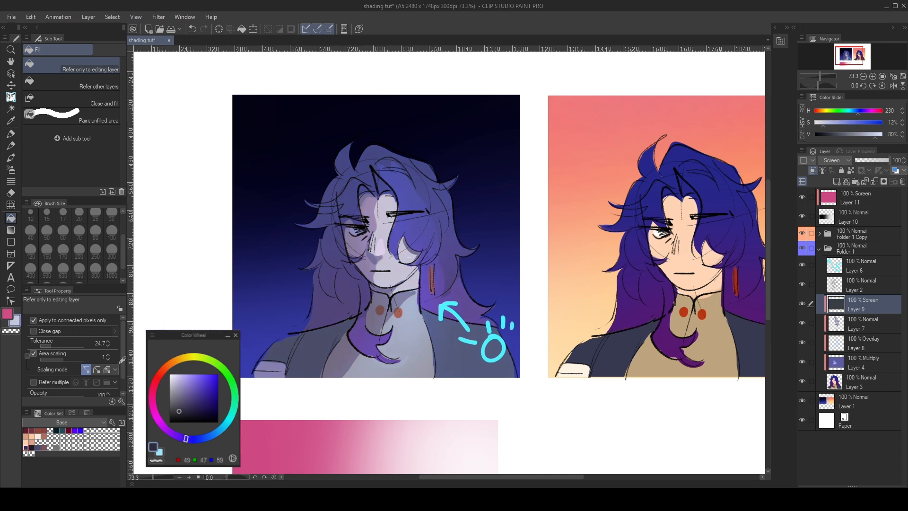
click(401, 225)
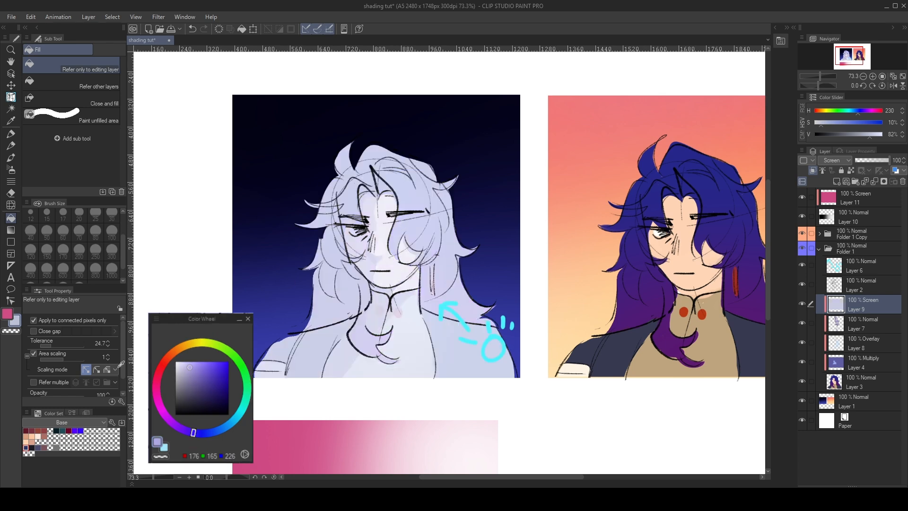
click(355, 249)
- Refill the night portrait's Screen layer with saturated blue (H 230, S 87%, V 78%), then with a lighter blue (S 68%, V 85%)
click(222, 374)
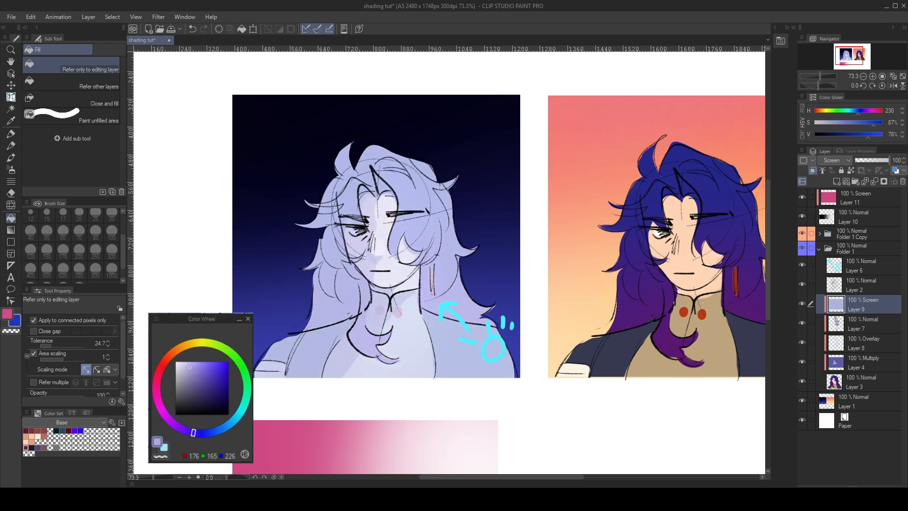
click(375, 246)
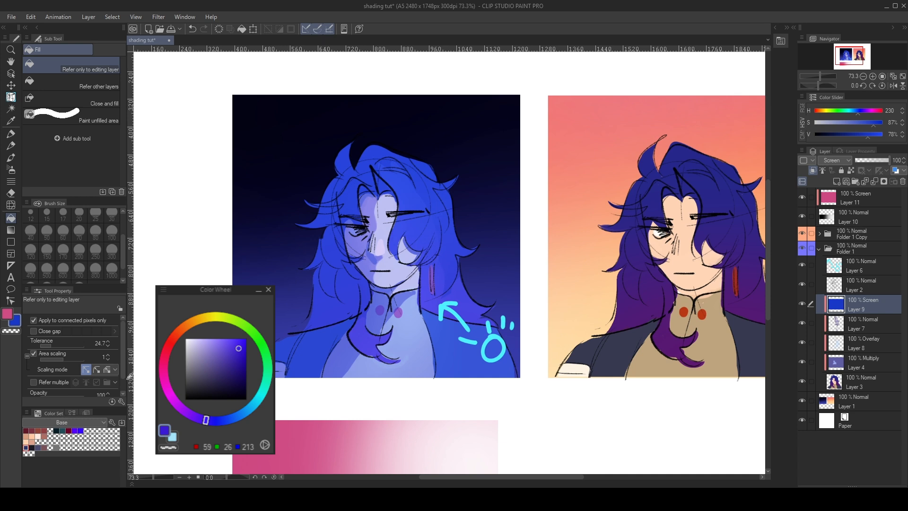
click(226, 350)
click(326, 258)
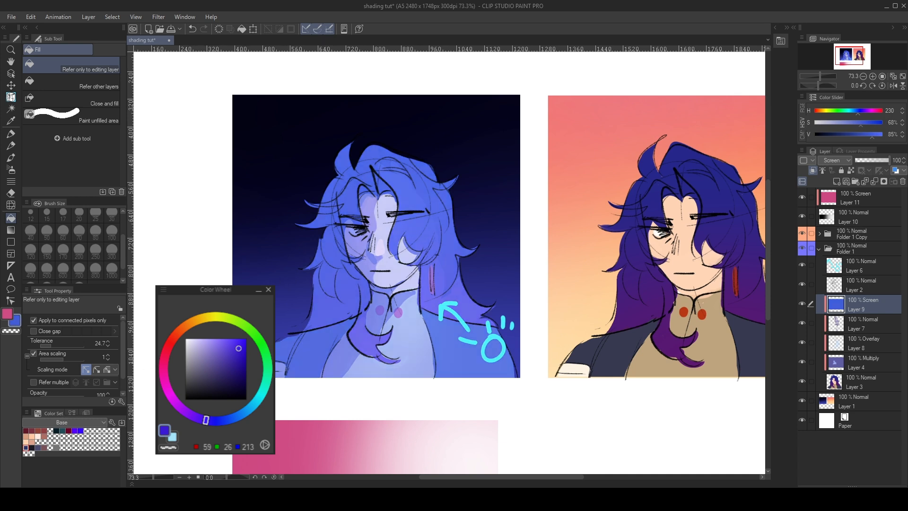
- Refill the night portrait's Screen layer with dark blue (H 230, S 84%, V 30%) and toggle its visibility to compare the shadows
click(158, 400)
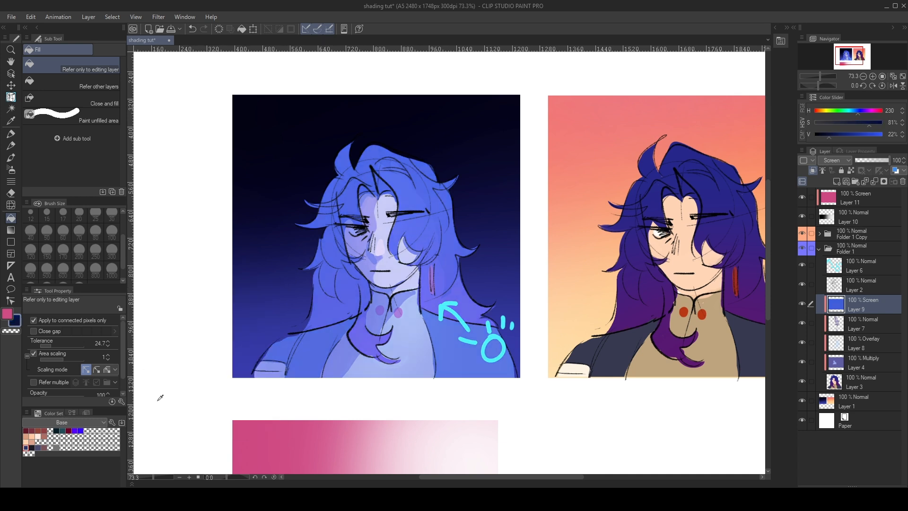
click(405, 256)
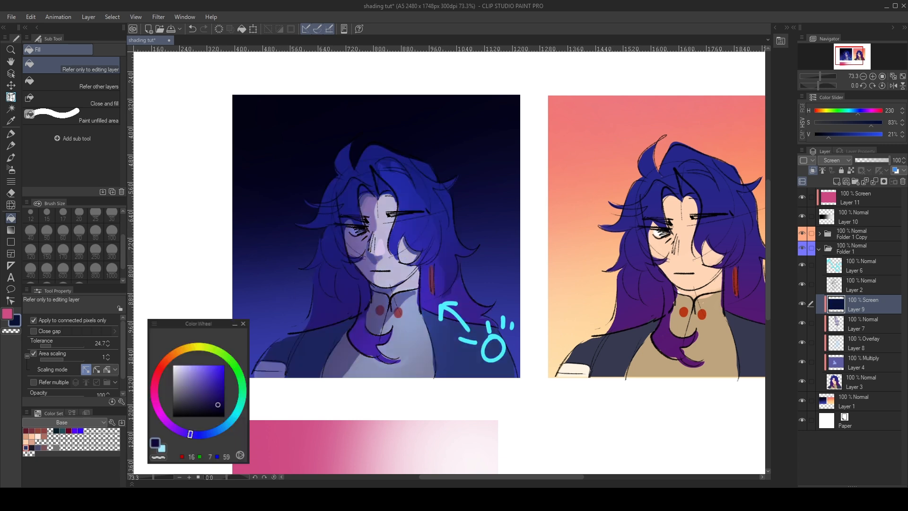
click(801, 305)
click(801, 305)
click(801, 305)
click(802, 305)
click(799, 306)
click(799, 305)
click(799, 305)
click(799, 305)
- Try several more dark fills on the night portrait's Screen layer, ending with muted navy (H 227, S 67%, V 30%)
click(130, 425)
click(160, 424)
click(345, 314)
scroll(345, 314, down, 3)
scroll(331, 313, up, 4)
click(129, 429)
click(330, 305)
click(153, 395)
click(355, 298)
click(151, 432)
click(349, 308)
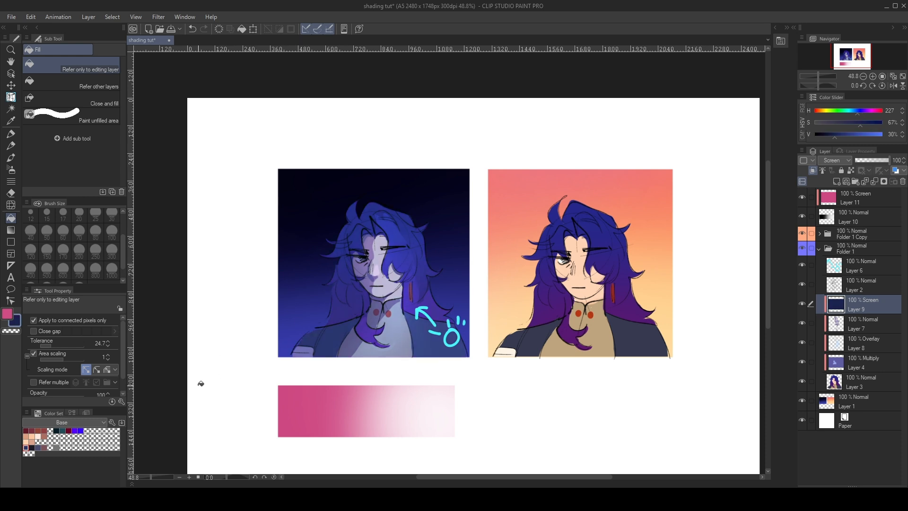
- Refill the night portrait's Screen layer with dark violet (H 253, S 64%, V 24%), undoing an unwanted trial fill
scroll(308, 284, down, 6)
scroll(296, 283, up, 5)
click(132, 429)
click(368, 302)
click(150, 399)
click(357, 304)
key(ctrl+z)
scroll(323, 292, down, 2)
scroll(334, 294, up, 7)
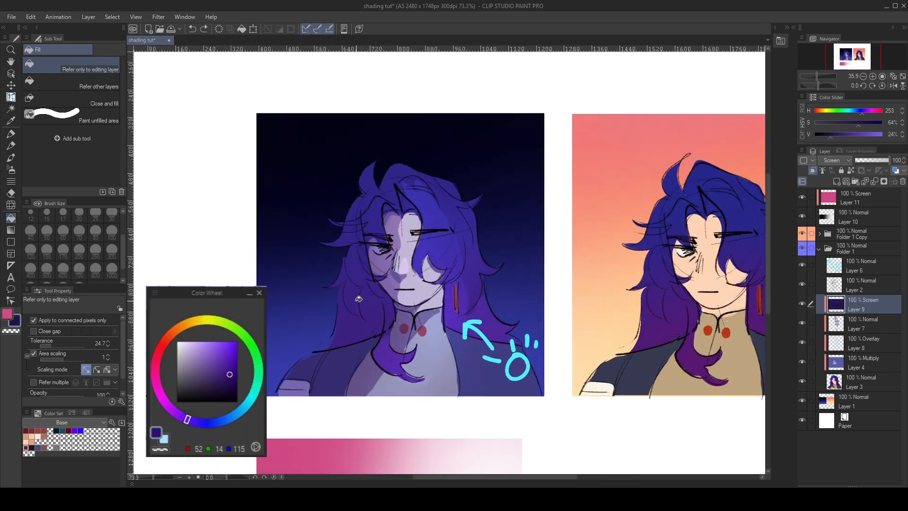
- Toggle the visibility of the night portrait's Screen layer to compare the shading with and without the violet tint
click(802, 305)
click(802, 305)
click(800, 305)
click(800, 305)
click(802, 306)
- Airbrush a soft light-blue glow (H 231, S 52%, V 93%, size 600) on a new layer above Layer 1 and merge it down
click(858, 399)
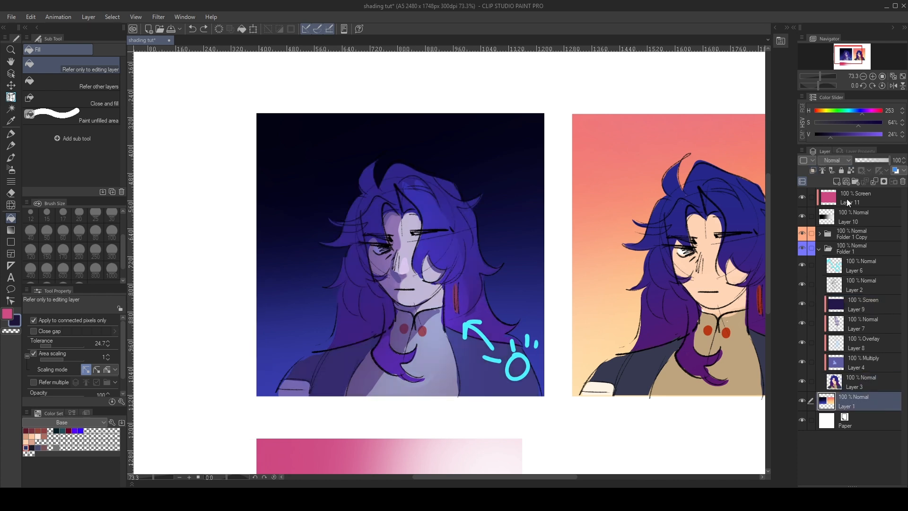
click(837, 182)
alt+click(261, 366)
click(143, 370)
click(148, 429)
key(b)
mouse_move(445, 388)
mouse_down()
mouse_move(234, 382)
mouse_move(503, 374)
mouse_move(609, 351)
mouse_up()
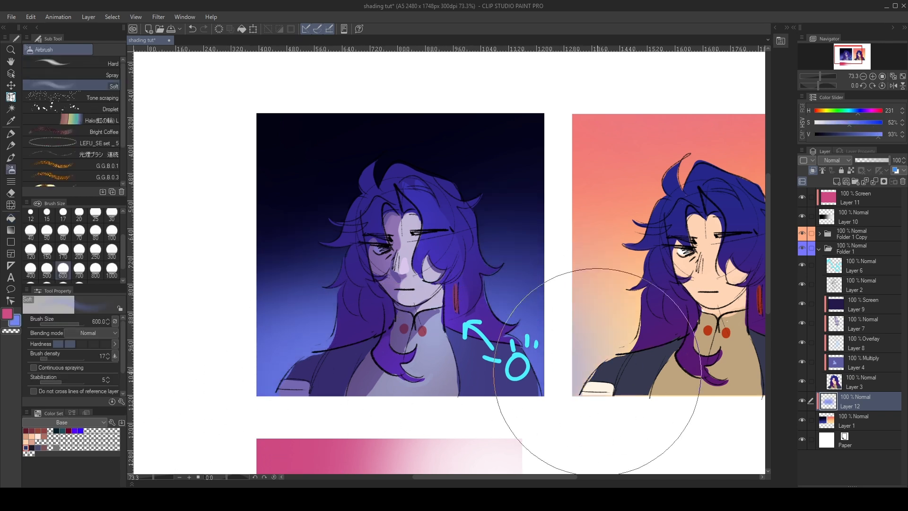
click(874, 181)
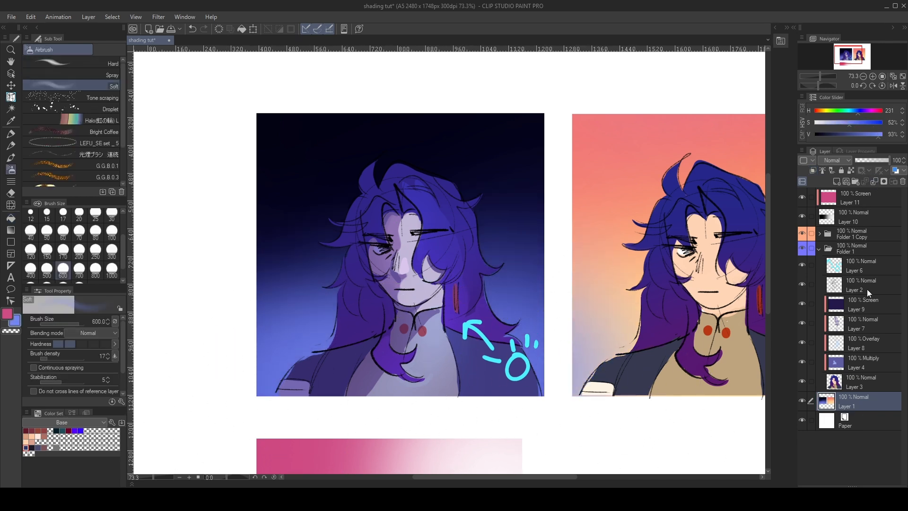
- Add a new clipped Normal layer directly above the night portrait's Screen layer, Layer 9
click(844, 263)
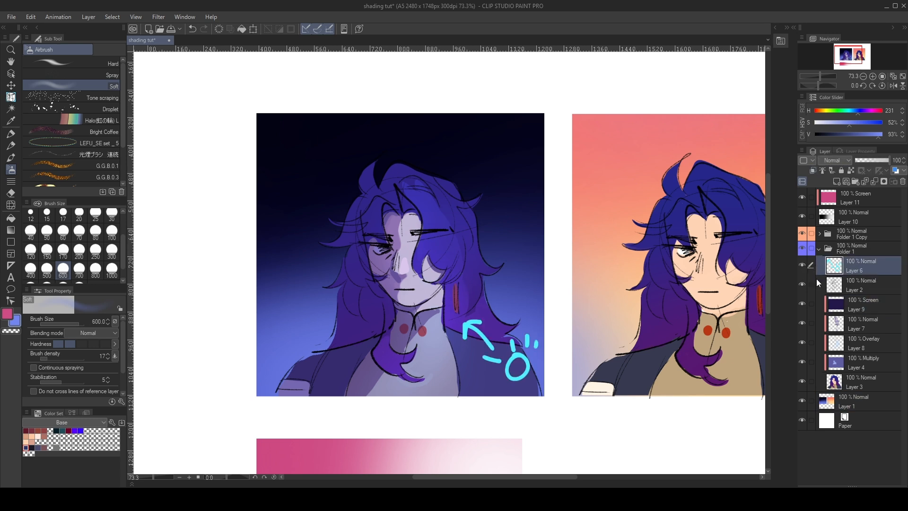
click(835, 304)
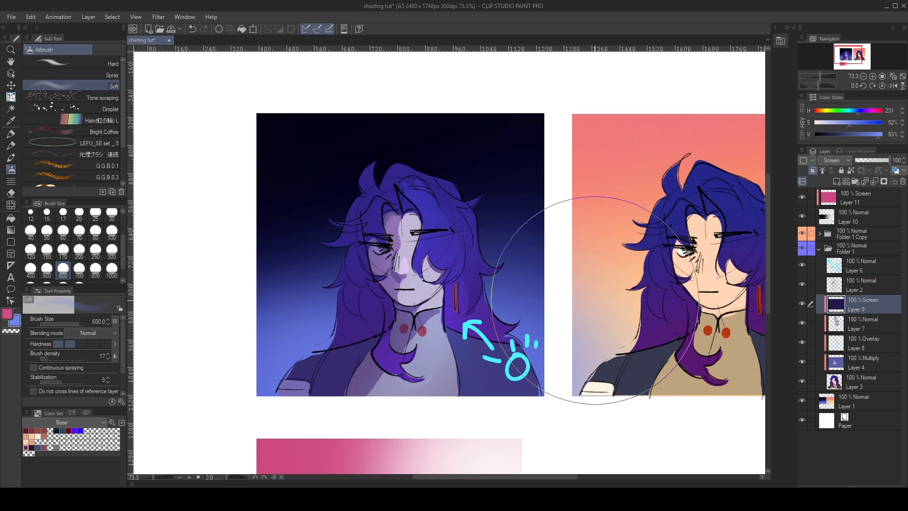
scroll(414, 294, up, 1)
scroll(415, 293, up, 3)
click(836, 183)
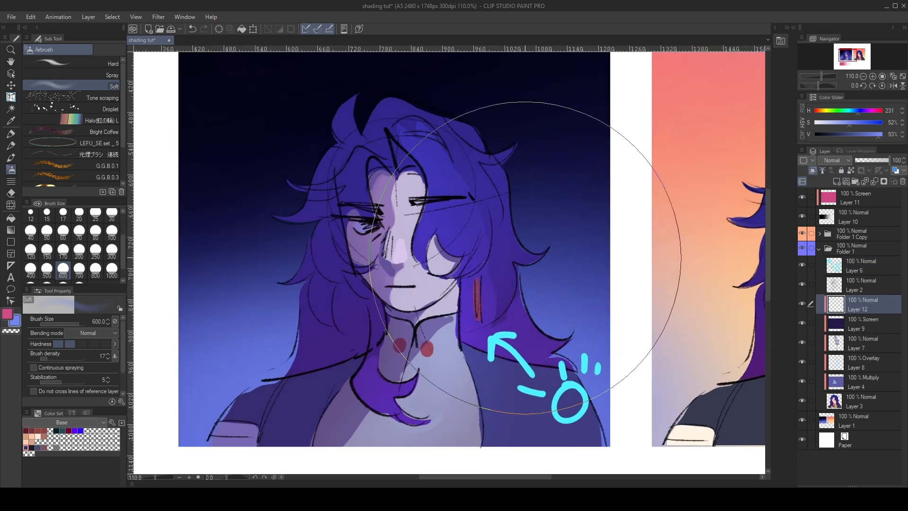
- Set up Darker pencil 2 at size 12 with light pink (H 319, S 35%, V 93%), undoing a trial stroke on the face
alt+click(437, 377)
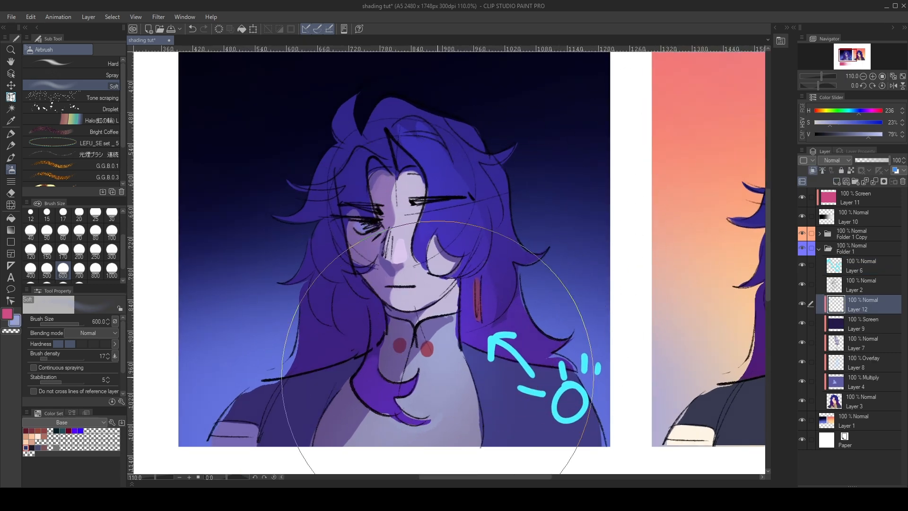
alt+click(401, 247)
key(p)
mouse_move(405, 175)
mouse_down()
mouse_move(397, 205)
mouse_move(421, 182)
mouse_move(401, 221)
mouse_move(415, 213)
mouse_move(416, 247)
mouse_up()
key(ctrl+z)
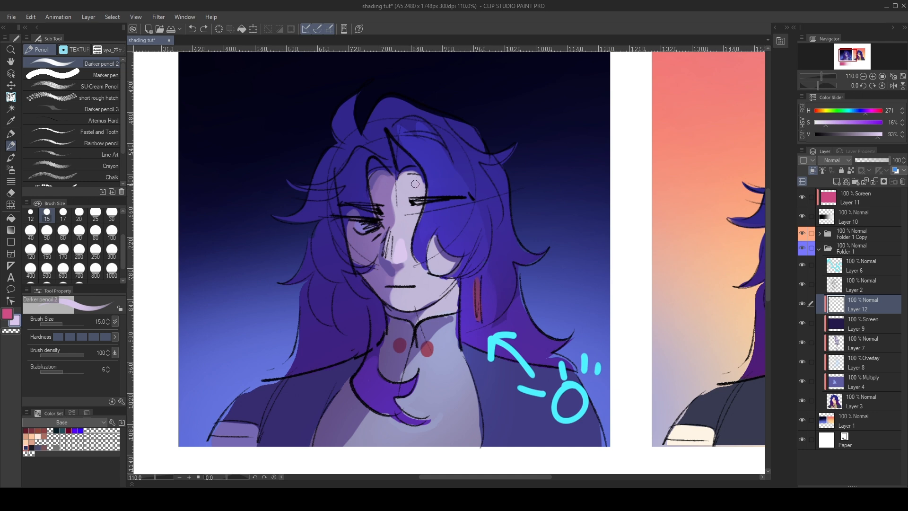
scroll(396, 323, up, 1)
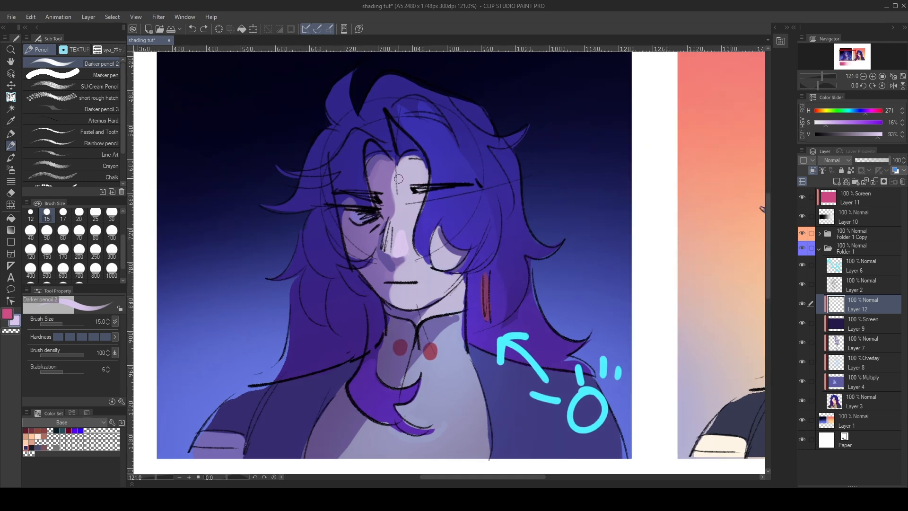
click(98, 393)
click(36, 217)
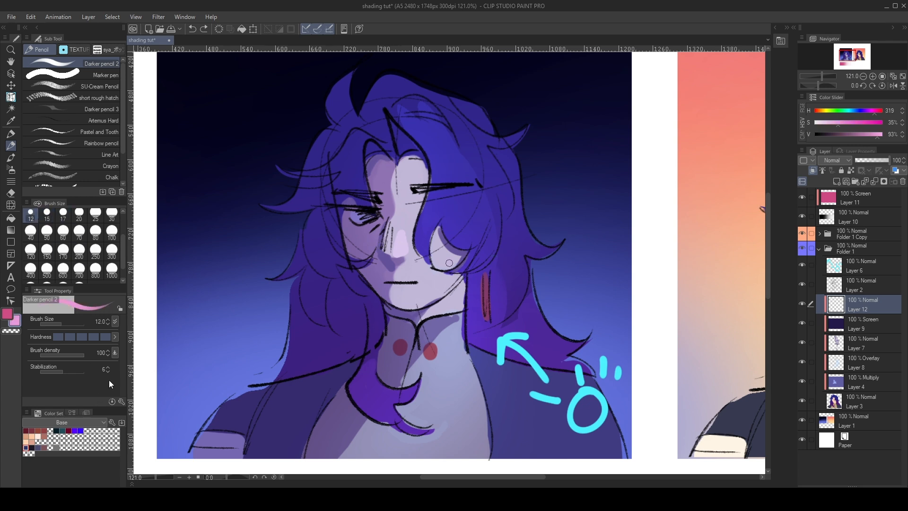
- Try short light-pink strokes along the shadow edge on the night portrait's forehead and undo them
click(15, 321)
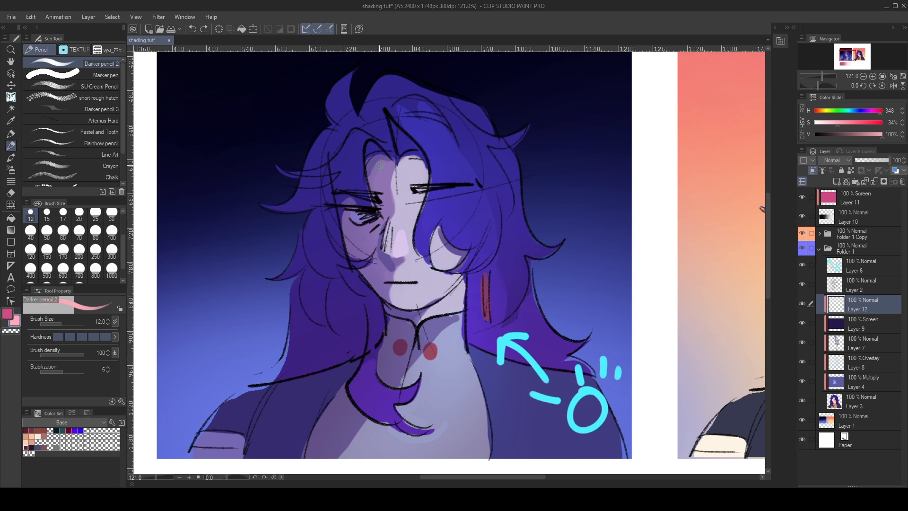
drag(399, 165, 397, 196)
key(ctrl+z)
drag(398, 163, 397, 194)
key(ctrl+z)
key(ctrl+z)
drag(399, 164, 400, 197)
- Sample the pale violet skin colour (H 261, S 15%, V 84%) and try a small mark on the hair, then undo it
key(ctrl+z)
key(ctrl+z)
scroll(396, 149, up, 3)
key(x)
alt+click(381, 194)
mouse_move(345, 124)
mouse_down()
mouse_move(318, 142)
mouse_move(331, 167)
mouse_move(333, 148)
mouse_up()
key(ctrl+z)
key(x)
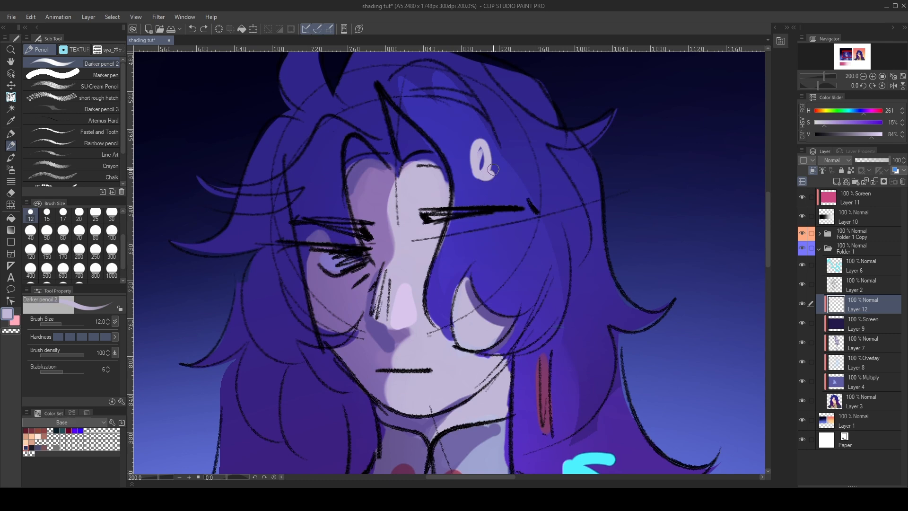
- Try salmon-pink strokes (H 348, S 34%, V 100%) along the shadow edge of the forehead, nose and chin, then undo them
mouse_move(395, 175)
mouse_down()
mouse_move(401, 197)
mouse_move(406, 167)
mouse_move(389, 215)
mouse_up()
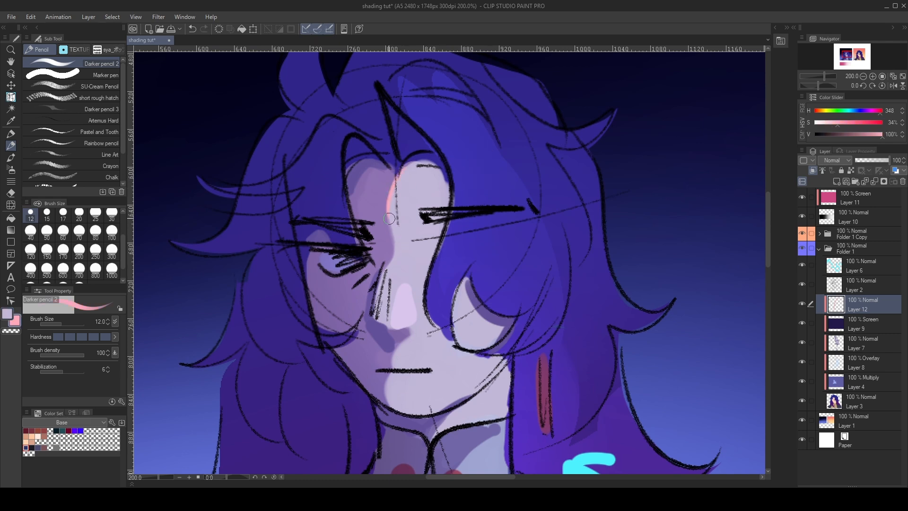
mouse_move(387, 263)
mouse_down()
mouse_move(371, 319)
mouse_move(384, 327)
mouse_up()
drag(384, 375, 388, 393)
scroll(445, 199, down, 5)
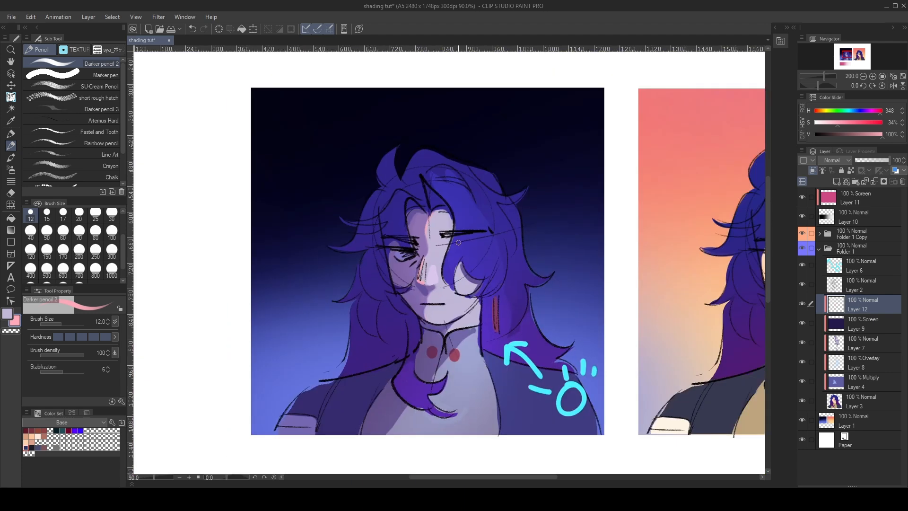
scroll(444, 197, up, 5)
key(ctrl+z)
key(ctrl+z)
key(ctrl+z)
- Paint thin pink-violet lines (H 300, S 44%, V 82%) along the shadow edges of the forehead, chin and neck
click(100, 393)
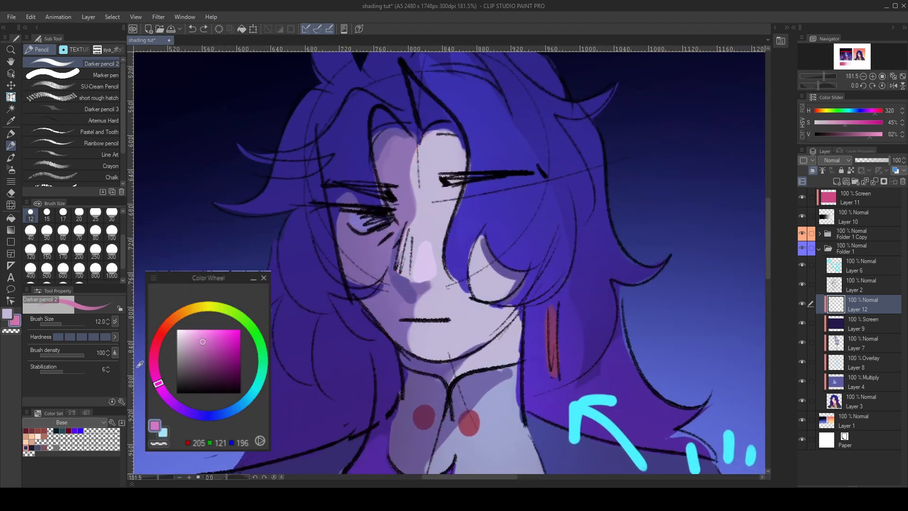
drag(422, 141, 411, 170)
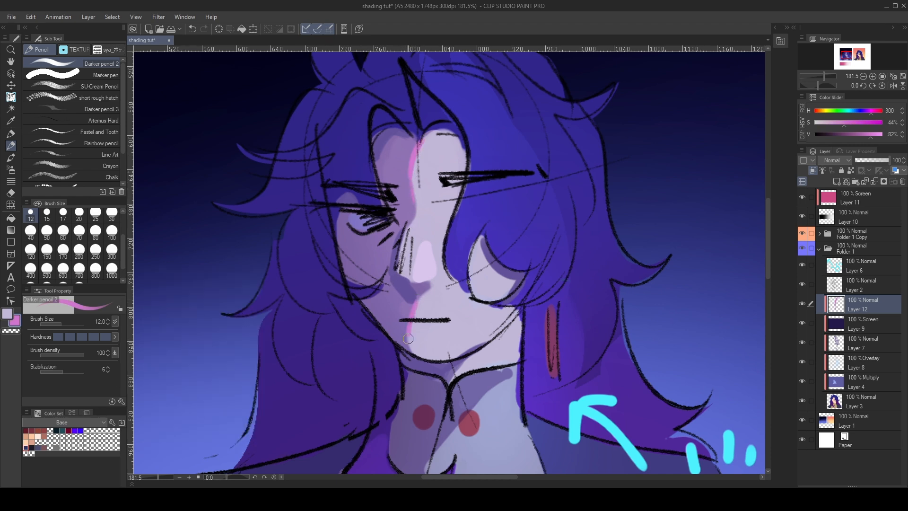
mouse_move(471, 356)
mouse_down()
mouse_move(447, 379)
mouse_move(406, 335)
mouse_up()
scroll(432, 340, down, 2)
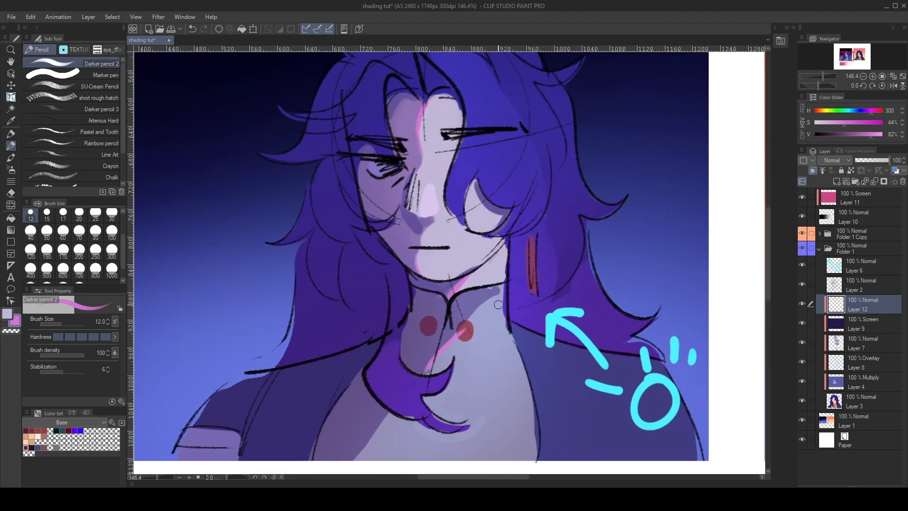
mouse_move(502, 290)
mouse_down()
mouse_move(469, 318)
mouse_move(502, 284)
mouse_up()
drag(438, 355, 423, 379)
scroll(432, 355, down, 4)
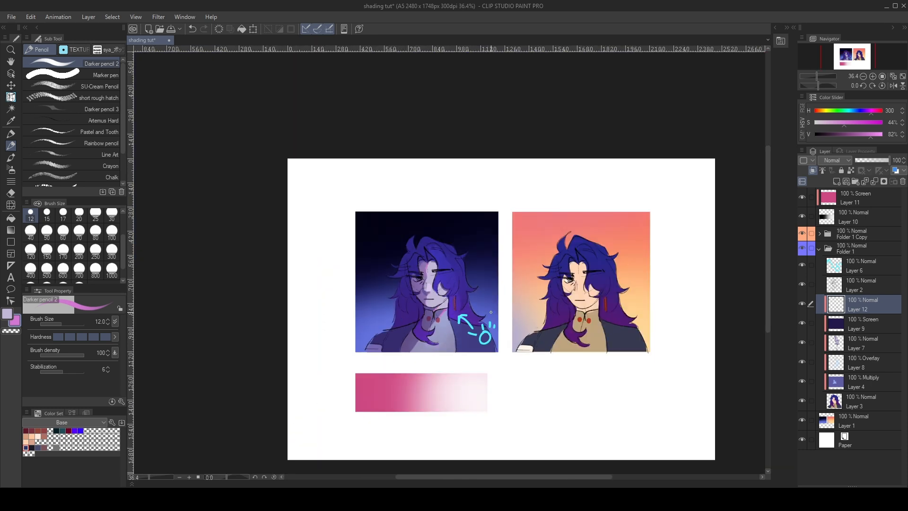
scroll(365, 304, up, 3)
scroll(366, 304, up, 1)
- Resize the docked palettes to enlarge the sub tool, brush size and tool property areas and shrink the colour wheel
alt+click(90, 315)
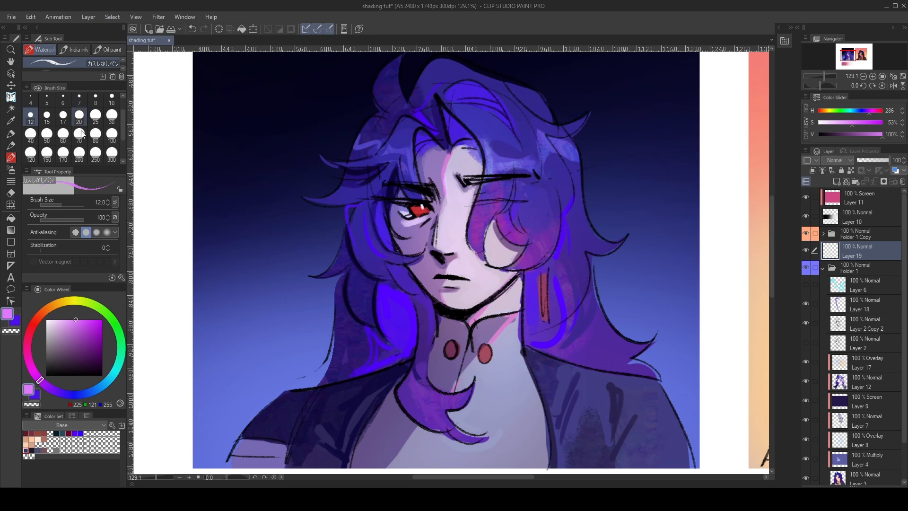
drag(81, 282, 81, 325)
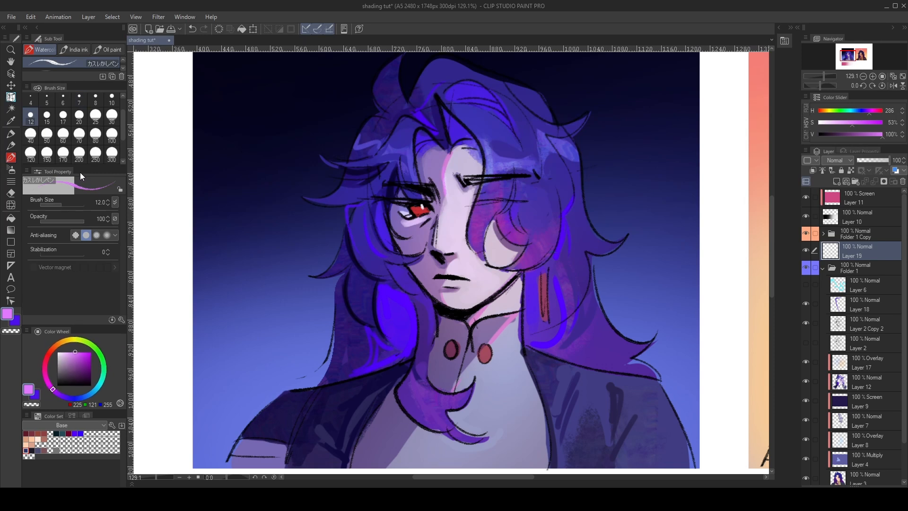
drag(81, 169, 88, 220)
drag(83, 88, 83, 124)
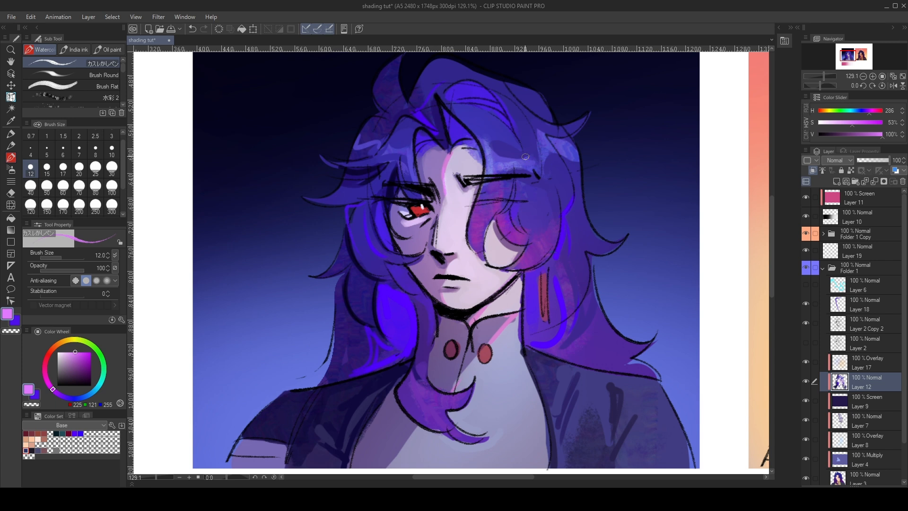
- Choose bright green (H 140, S 100%, V 100%), then show Layer 6 and clear its contents
drag(96, 344, 104, 364)
click(869, 287)
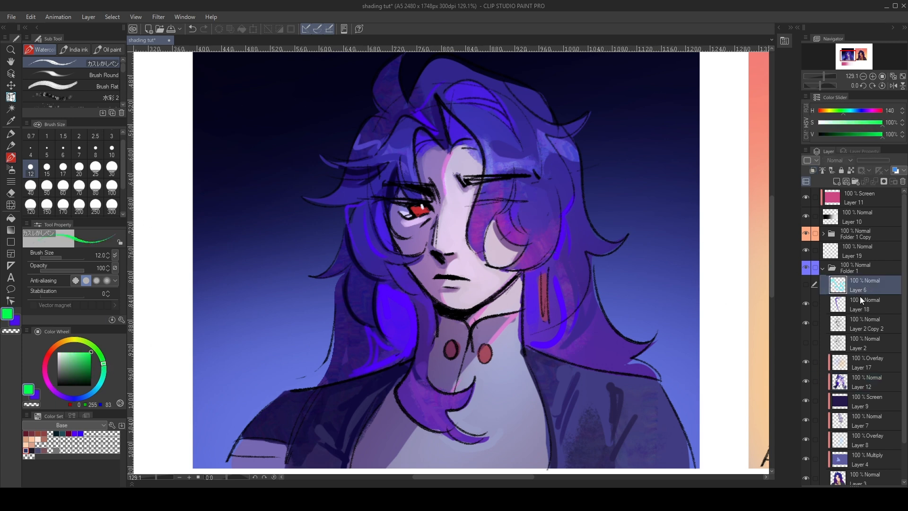
click(806, 284)
click(220, 29)
- Circle the pink-tinted hair lock over the covered eye in green on Layer 6, then undo the circle
mouse_move(513, 136)
mouse_down()
mouse_move(505, 203)
mouse_move(492, 126)
mouse_up()
key(ctrl+z)
drag(516, 203, 524, 192)
scroll(523, 192, up, 5)
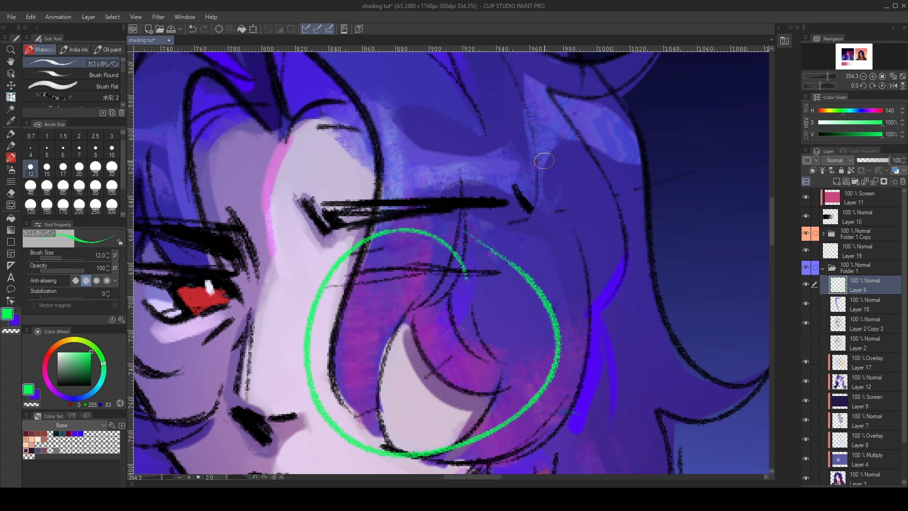
key(ctrl+z)
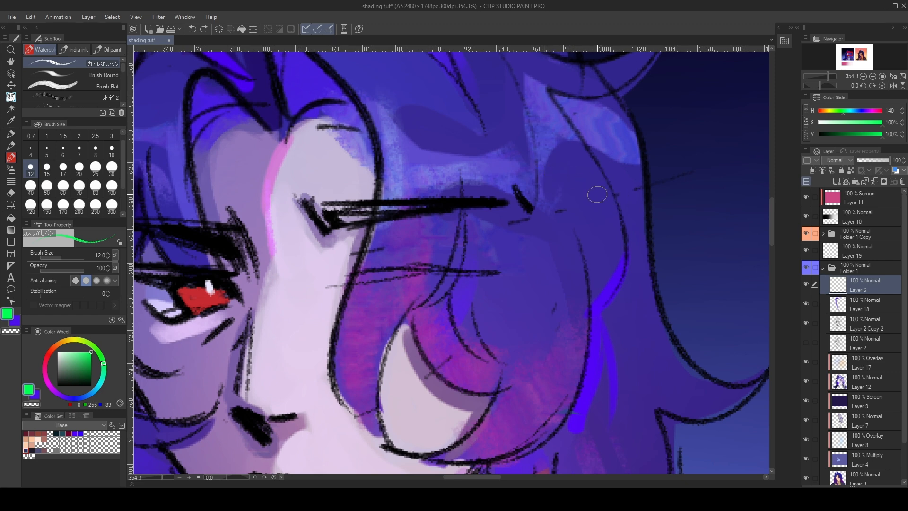
scroll(606, 194, down, 5)
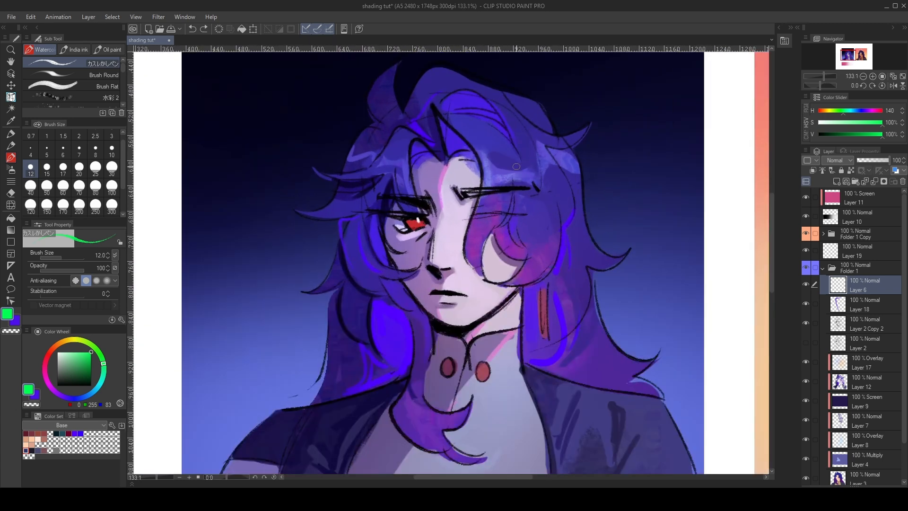
- Select Layer 12 and toggle its visibility to compare the portrait with and without the painted colours
click(853, 378)
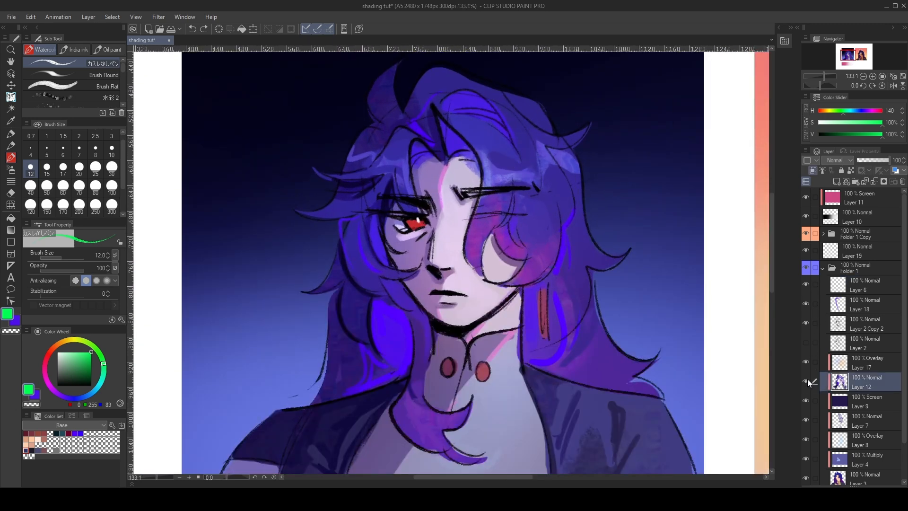
click(806, 382)
click(805, 382)
- Circle the bright blue hair areas beside the neck and above the forehead in green on Layer 6, then undo both circles
click(875, 292)
mouse_move(393, 290)
mouse_down()
mouse_move(367, 333)
mouse_move(408, 337)
mouse_up()
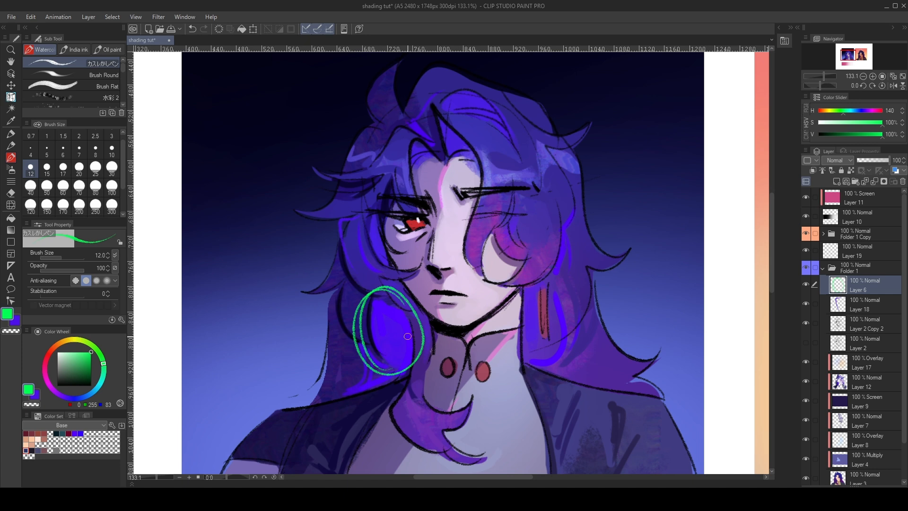
mouse_move(472, 117)
mouse_down()
mouse_move(448, 175)
mouse_move(463, 115)
mouse_up()
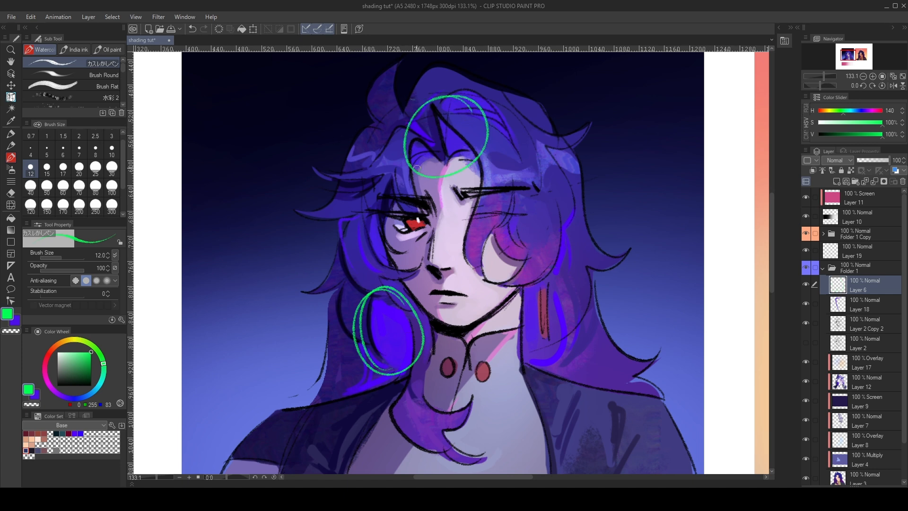
key(ctrl+z)
key(ctrl+z)
- Set the secondary colour to fully saturated blue-violet (H 253, S 100%, V 100%)
key(x)
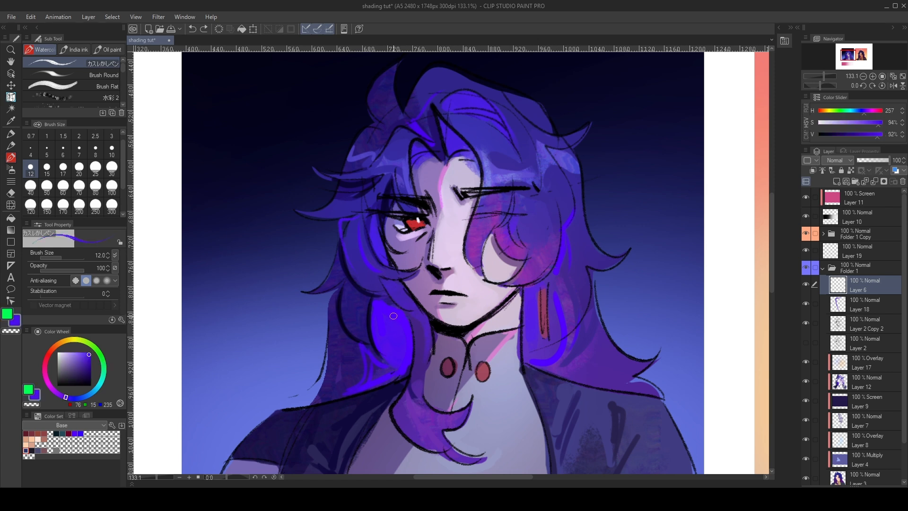
mouse_move(80, 352)
mouse_down()
mouse_move(64, 354)
mouse_move(68, 332)
mouse_move(95, 338)
mouse_move(153, 325)
mouse_up()
mouse_move(99, 390)
mouse_down()
mouse_move(109, 366)
mouse_move(87, 413)
mouse_move(66, 406)
mouse_up()
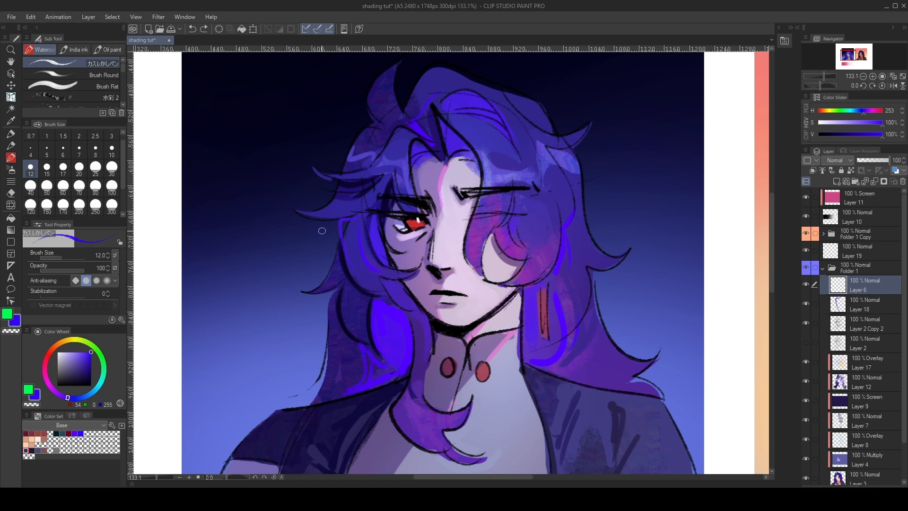
- Set the brush size to 30 and sample the darker blue of the hair (H 249, S 76%, V 59%) as the main colour
click(111, 169)
key(x)
alt+click(359, 273)
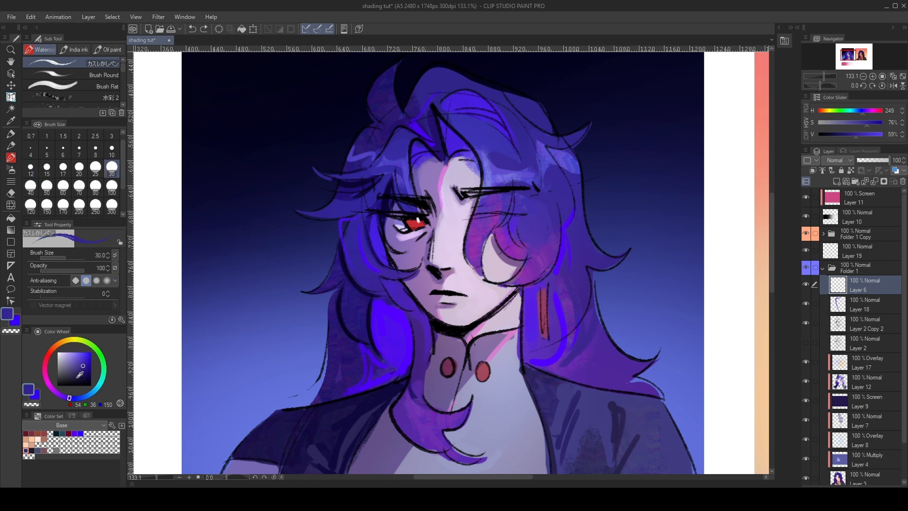
- Draw a tall filled white rectangle with the Rectangle tool on Layer 6, over the dark background beside the hair
click(11, 241)
drag(68, 367, 57, 352)
mouse_move(216, 155)
mouse_down()
mouse_move(296, 340)
mouse_move(279, 337)
mouse_move(288, 346)
mouse_up()
key(ctrl+z)
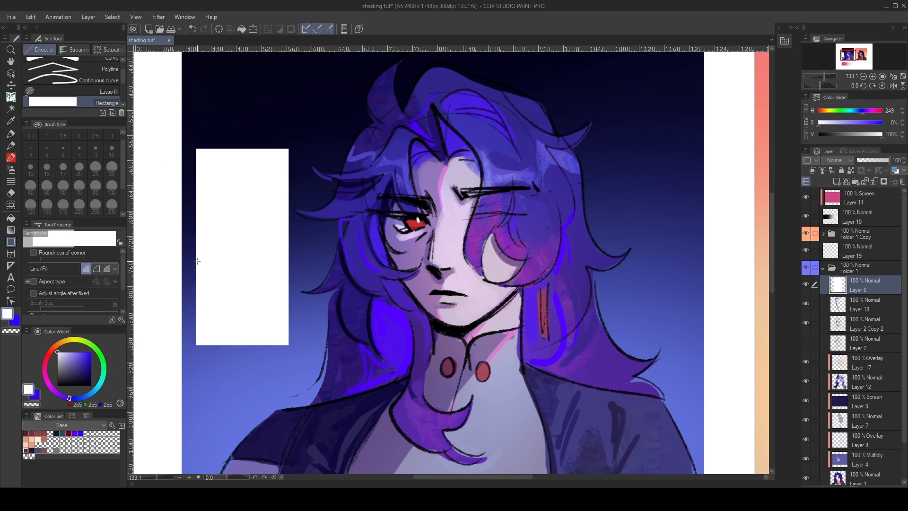
- Paint a column of swatches on the white rectangle with dark blue, lavender, pale lilac, purple and grey-violet sampled from the portrait
alt+click(351, 299)
key(b)
mouse_move(229, 176)
mouse_down()
mouse_move(226, 205)
mouse_move(211, 227)
mouse_move(231, 208)
mouse_move(215, 218)
mouse_up()
alt+click(423, 166)
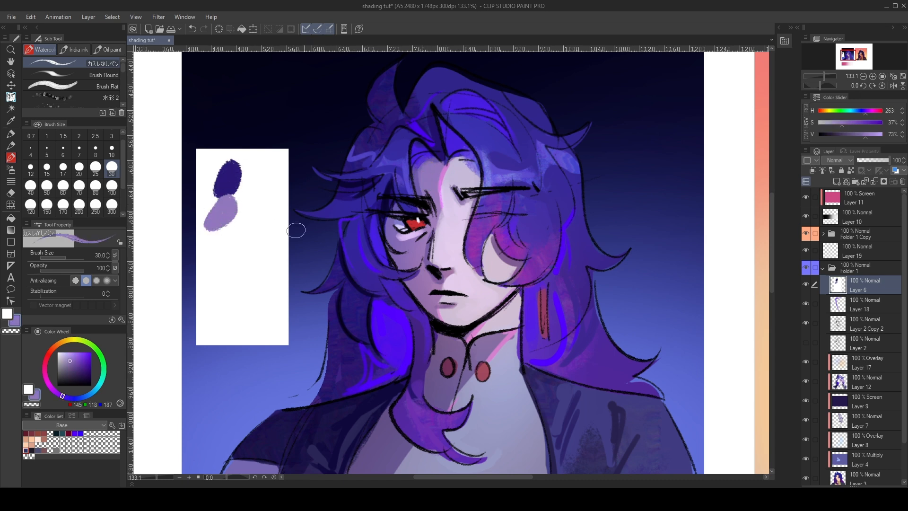
alt+click(447, 243)
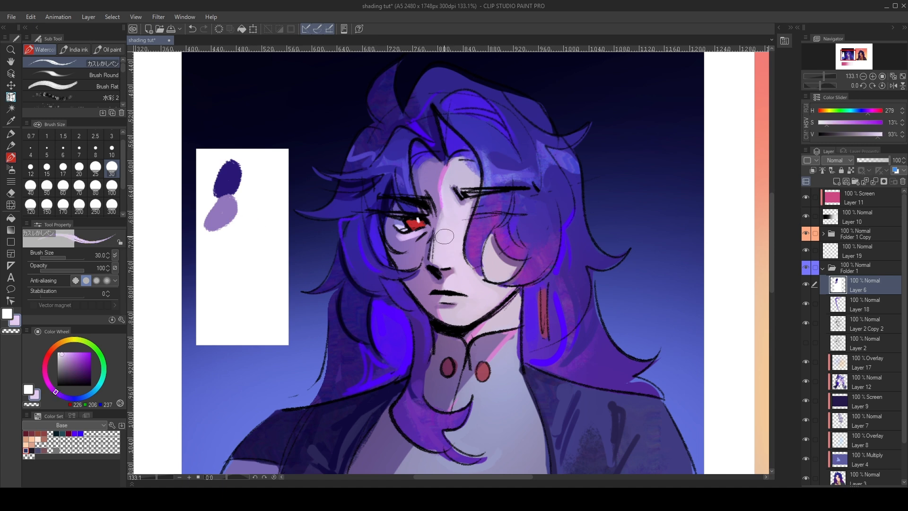
mouse_move(229, 229)
mouse_down()
mouse_move(215, 250)
mouse_move(234, 232)
mouse_move(216, 275)
mouse_move(229, 269)
mouse_move(220, 298)
mouse_up()
alt+click(478, 232)
alt+click(344, 403)
alt+click(395, 448)
- Set the secondary colour to blue-violet (H 258, S 100%, V 100%) and paint a tall stripe of it beside the swatches
alt+click(385, 314)
click(91, 352)
drag(245, 171, 240, 287)
drag(251, 167, 255, 298)
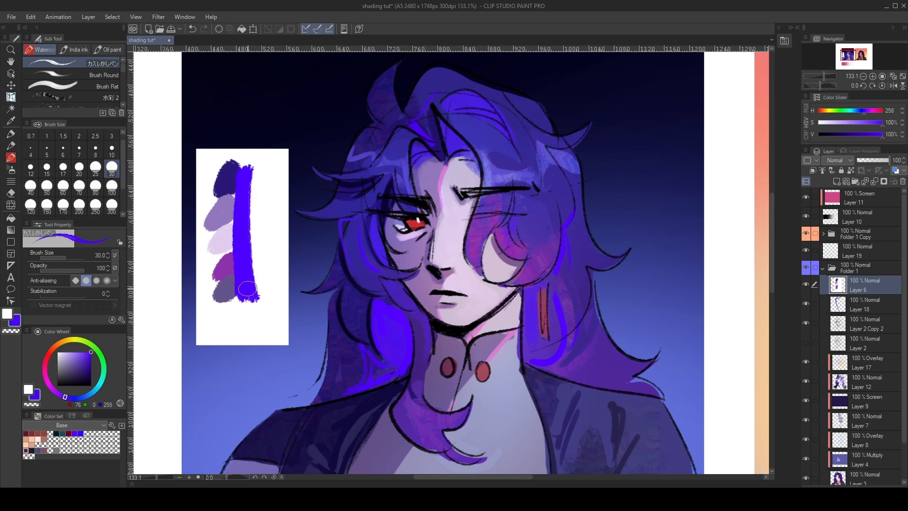
- Try a saturated yellow-green (H 76, S 100%, V 100%) as the colour and resample the blue-violet stripe
click(82, 341)
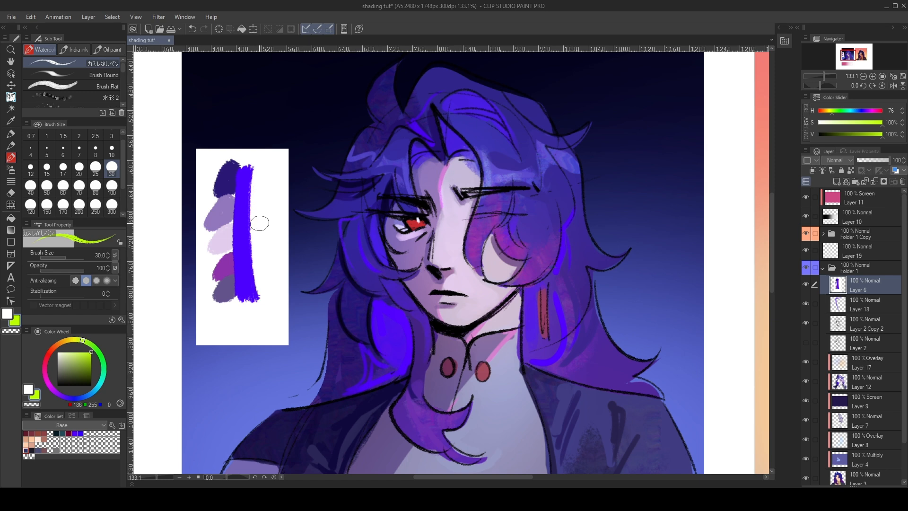
mouse_move(79, 340)
mouse_down()
mouse_move(109, 394)
mouse_move(89, 351)
mouse_up()
alt+click(244, 241)
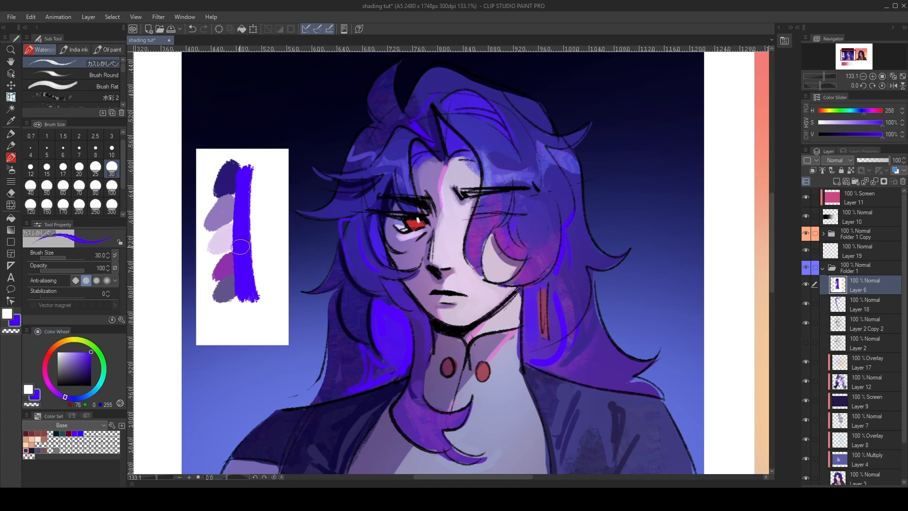
- Undo the stripe, the colour swatches and the white rectangle on Layer 6
key(ctrl+z)
key(ctrl+z)
key(ctrl+z)
key(ctrl+z)
key(ctrl+z)
key(ctrl+z)
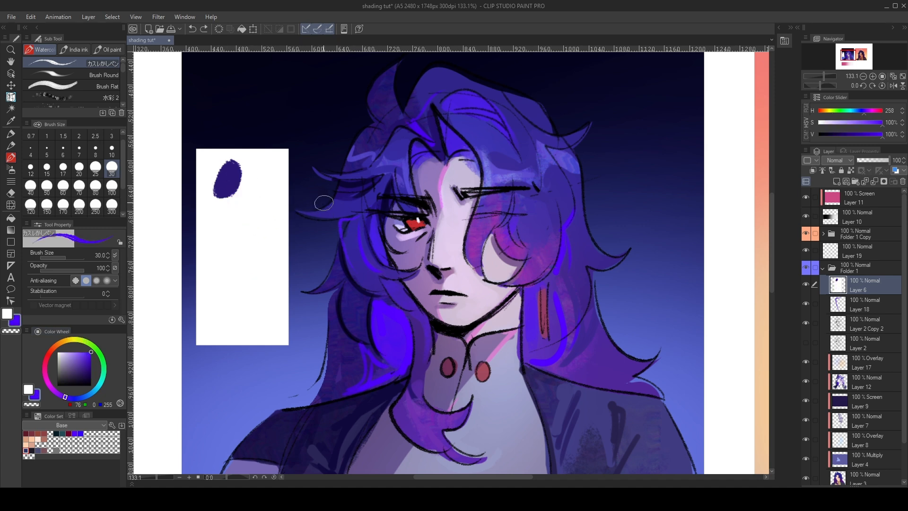
key(ctrl+z)
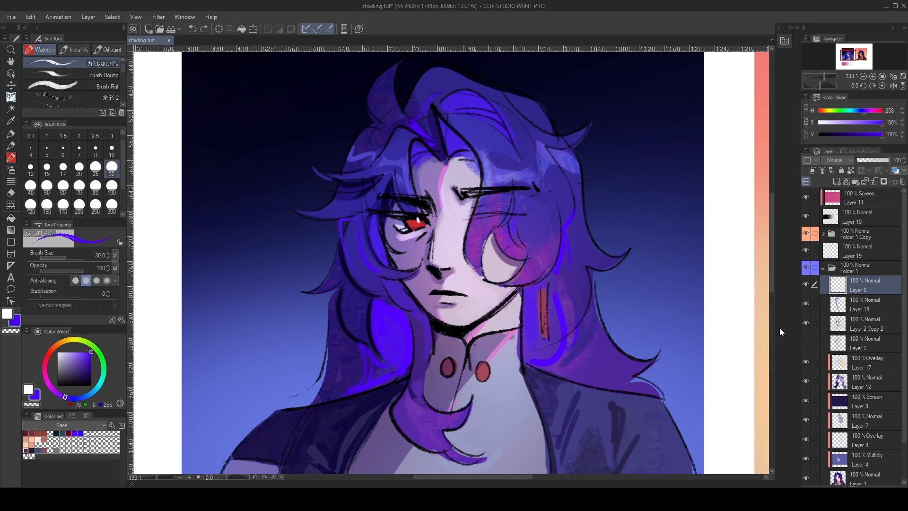
- Stroke along the hairline above the forehead on Layer 12 and set the secondary colour to blue (H 250, S 100%, V 100%)
click(861, 368)
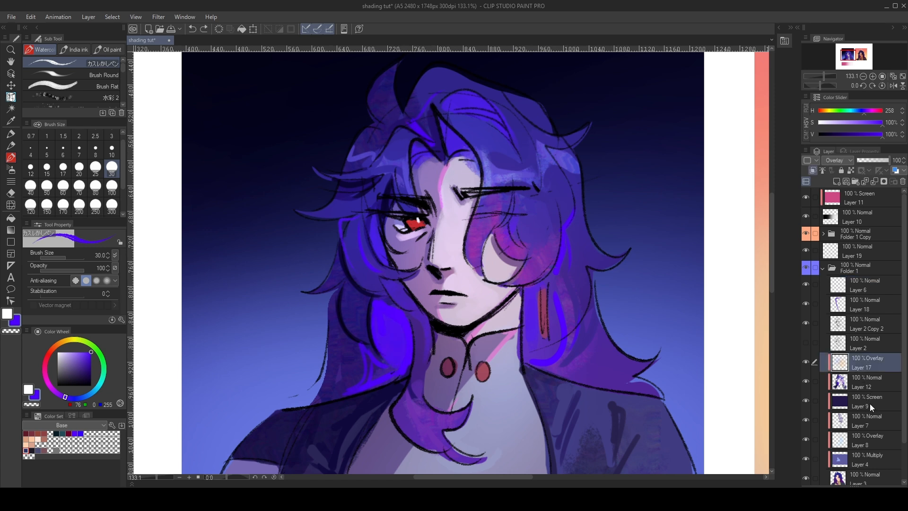
click(872, 387)
mouse_move(413, 143)
mouse_down()
mouse_move(448, 127)
mouse_move(456, 155)
mouse_up()
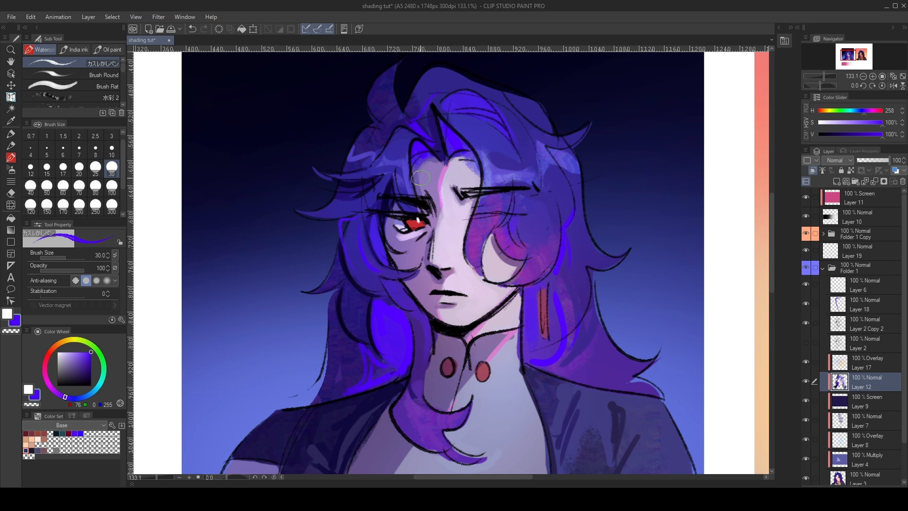
click(70, 398)
- Sample the face's shadow tones and paint a small mauve shadow beside the nose, reducing the brush size to 17
scroll(437, 236, up, 4)
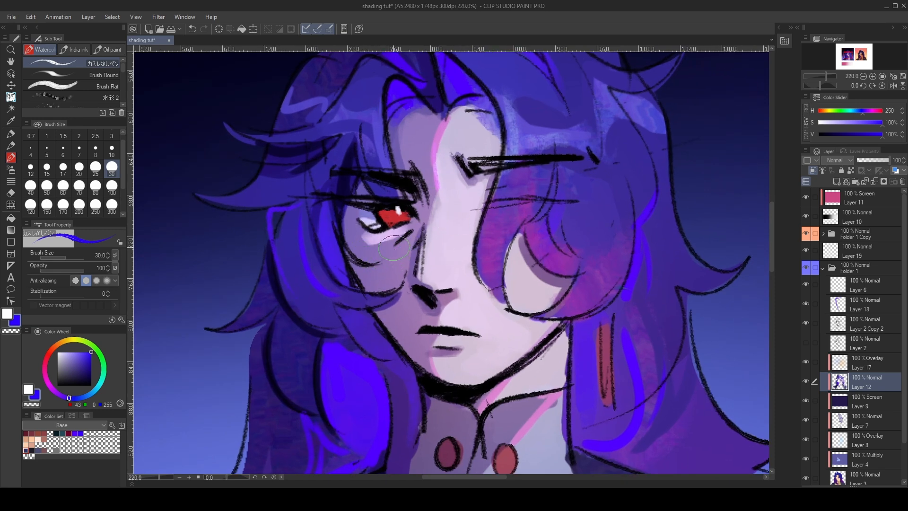
alt+click(362, 239)
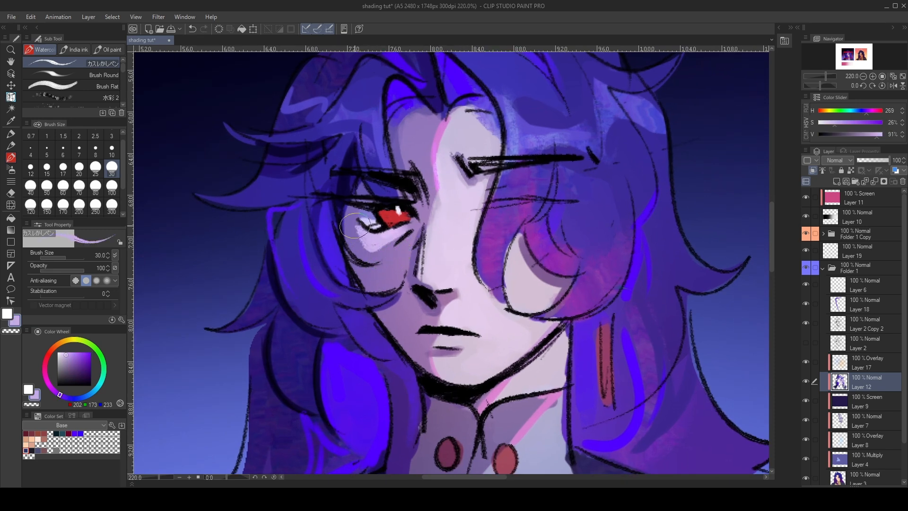
alt+click(409, 265)
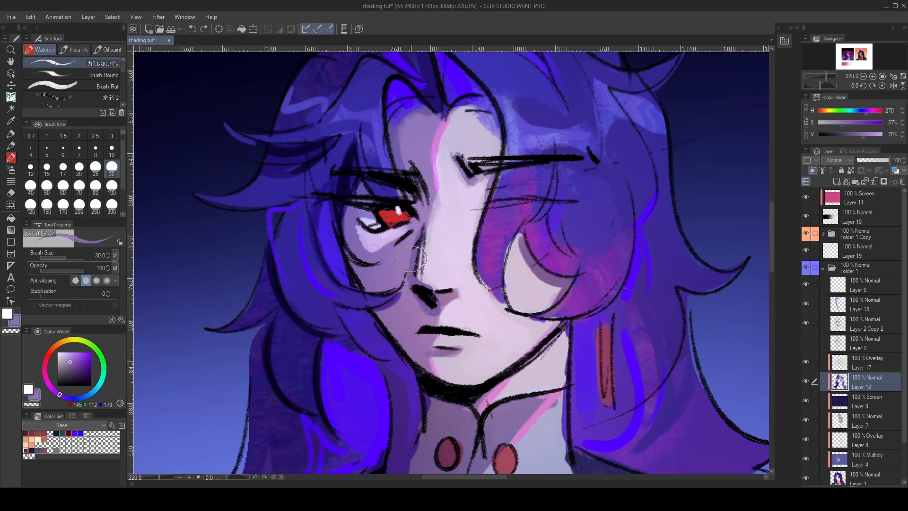
alt+click(411, 258)
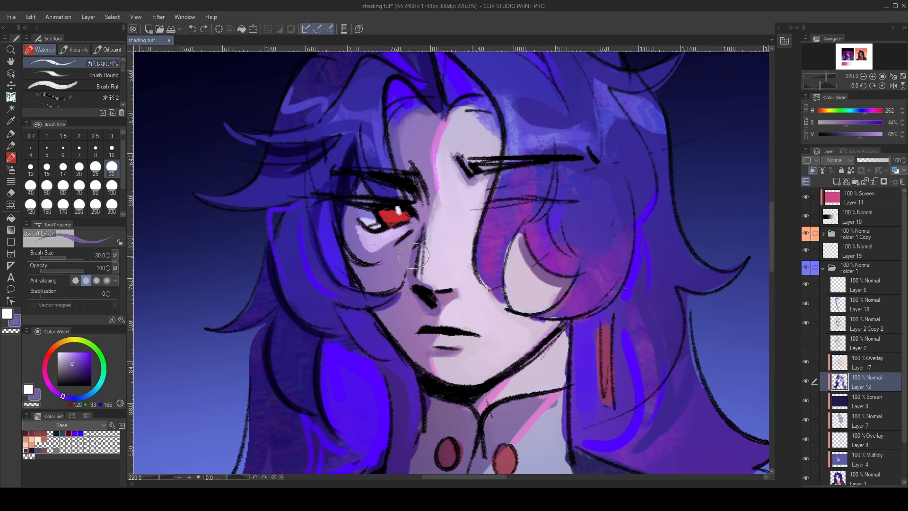
alt+click(435, 306)
drag(440, 299, 464, 290)
key(bracketleft)
key(bracketleft)
key(bracketleft)
key(ctrl+z)
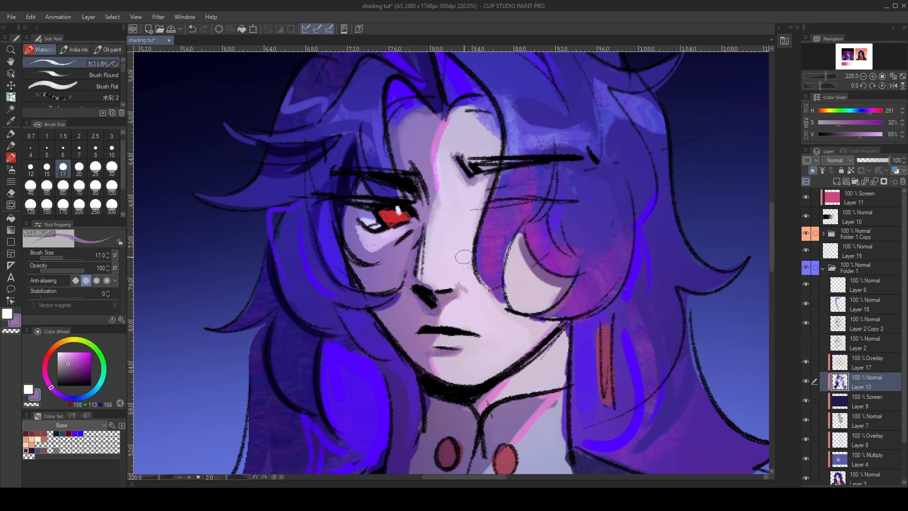
- Sample the purple of the hair (H 286, S 73%, V 68%) and switch to the EXPERIMENTAL LINER 2 brush on Layer 6
scroll(452, 252, down, 2)
scroll(545, 229, up, 1)
alt+click(525, 260)
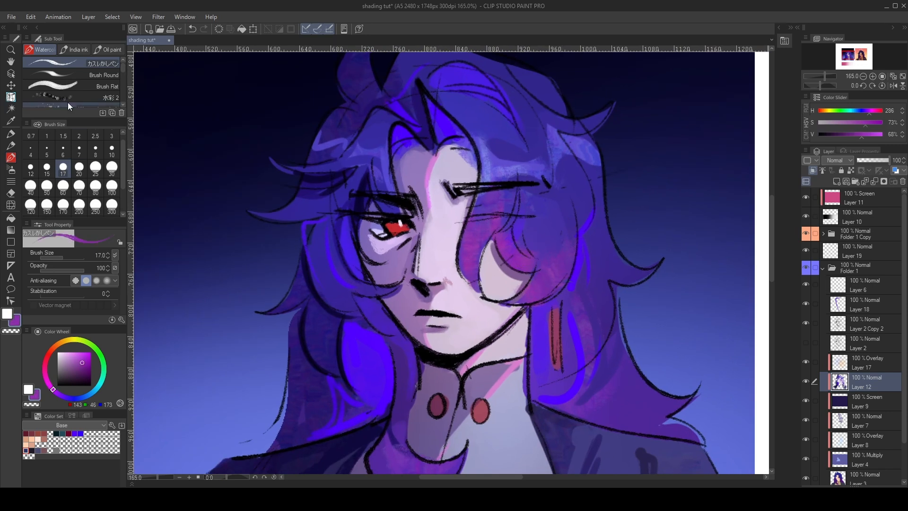
click(76, 50)
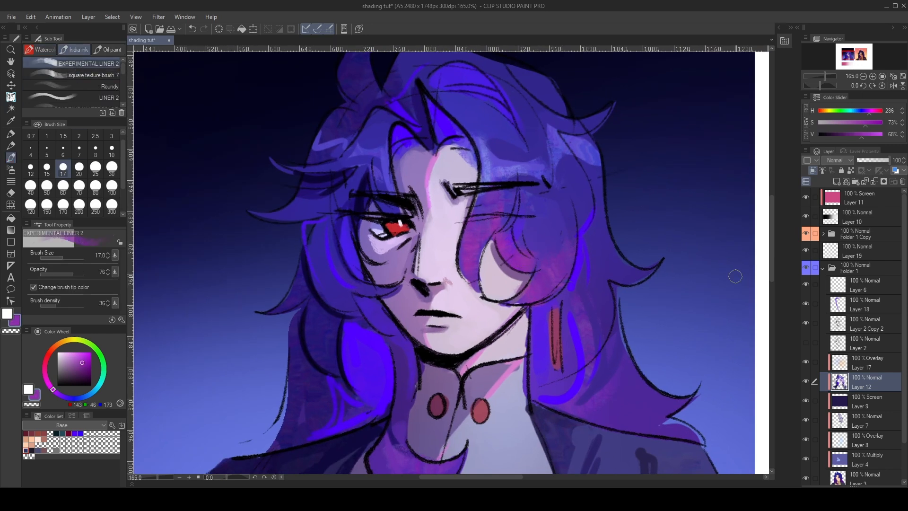
click(861, 286)
- Test the EXPERIMENTAL LINER 2 brush with purple strokes on the background beside the hair, and undo them
drag(237, 186, 211, 286)
drag(260, 213, 230, 289)
drag(260, 234, 241, 302)
key(ctrl+z)
key(ctrl+z)
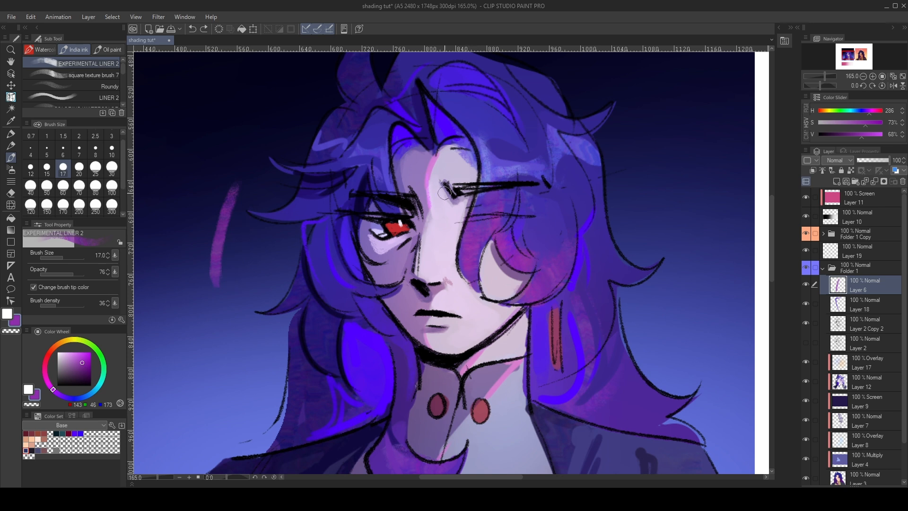
key(ctrl+z)
- Paint textured strokes at brush size 30 over the hair covering the eye, using the sampled purple and hair indigo
click(112, 167)
mouse_move(506, 220)
mouse_down()
mouse_move(546, 246)
mouse_move(546, 216)
mouse_move(560, 205)
mouse_move(546, 200)
mouse_move(555, 224)
mouse_up()
key(x)
alt+click(551, 200)
key(x)
drag(549, 257, 544, 232)
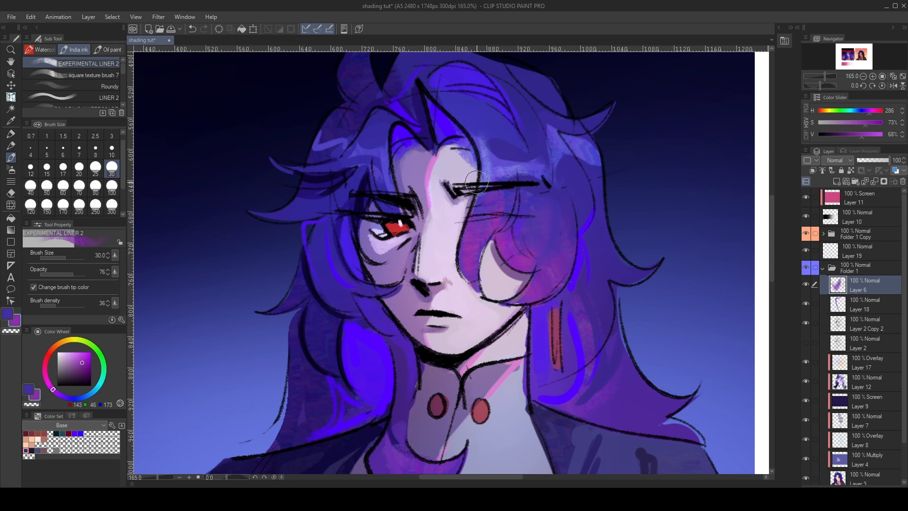
- Try textured liner strokes on the hair locks beside the cheek and neck, and undo them
mouse_move(320, 272)
mouse_down()
mouse_move(332, 312)
mouse_move(335, 300)
mouse_up()
key(e)
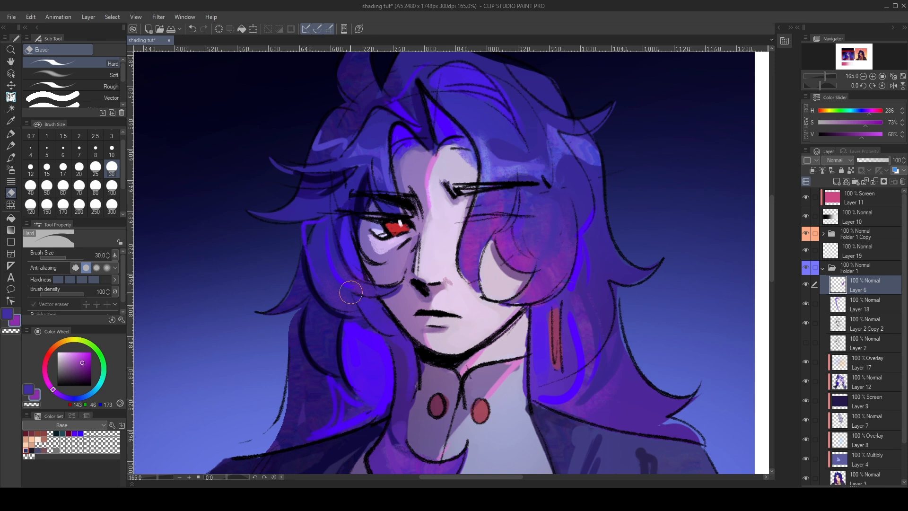
key(p)
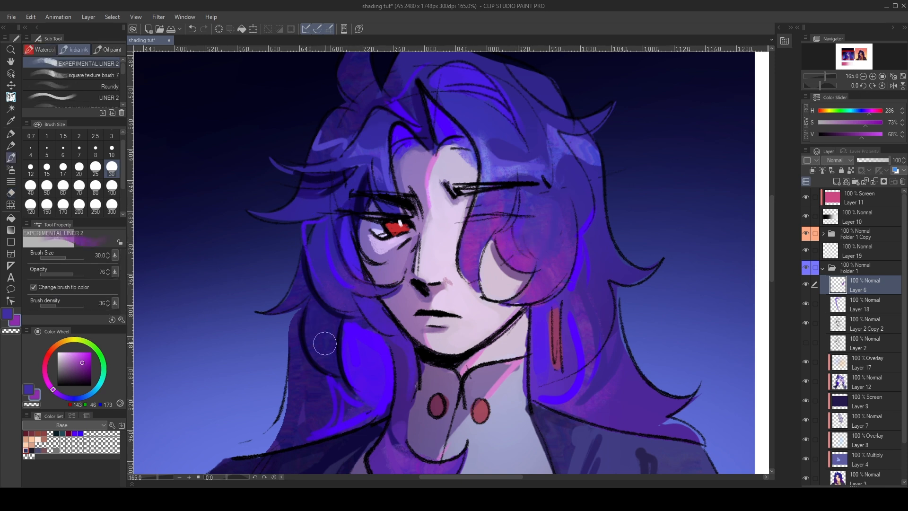
key(ctrl+z)
drag(347, 321, 357, 373)
drag(312, 319, 333, 369)
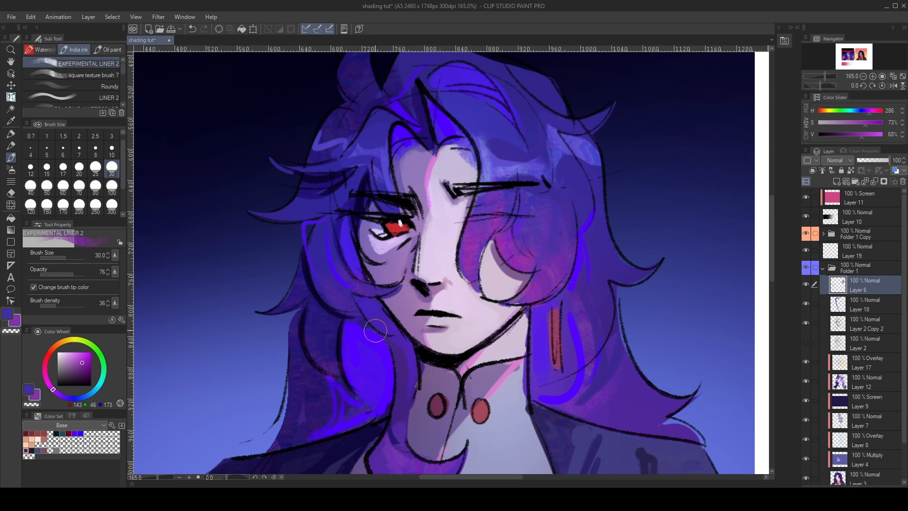
scroll(419, 248, down, 7)
key(ctrl+z)
scroll(473, 248, up, 11)
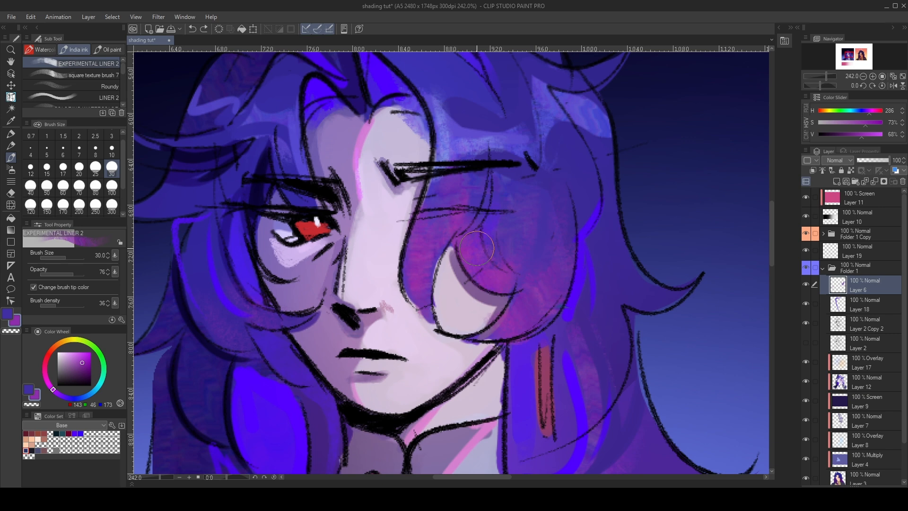
scroll(477, 248, down, 3)
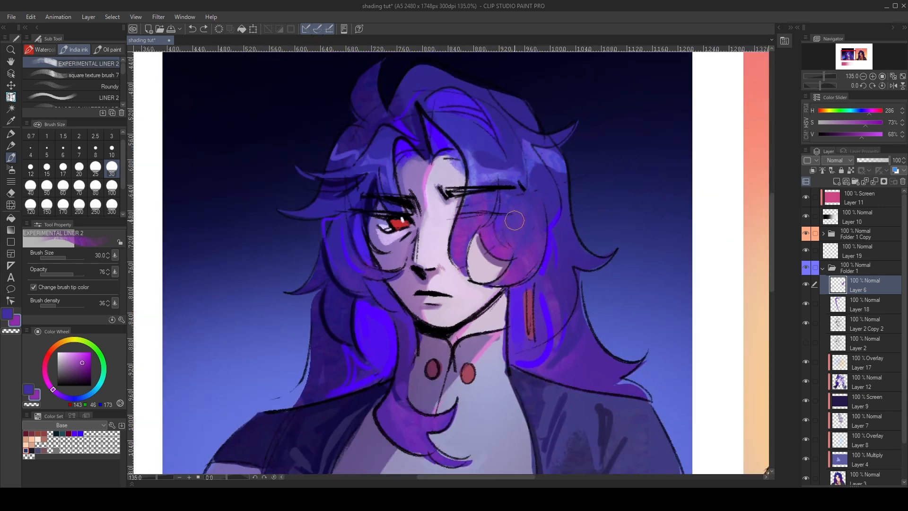
- Switch to the Feather spread brush and sample the hair's dark indigo (H 247, S 76%, V 58%) as the main colour
key(b)
click(73, 49)
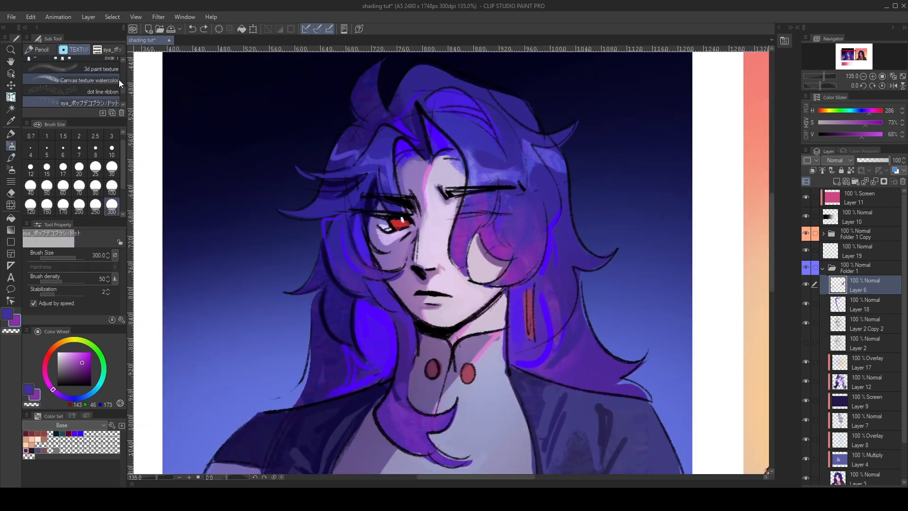
scroll(111, 84, up, 5)
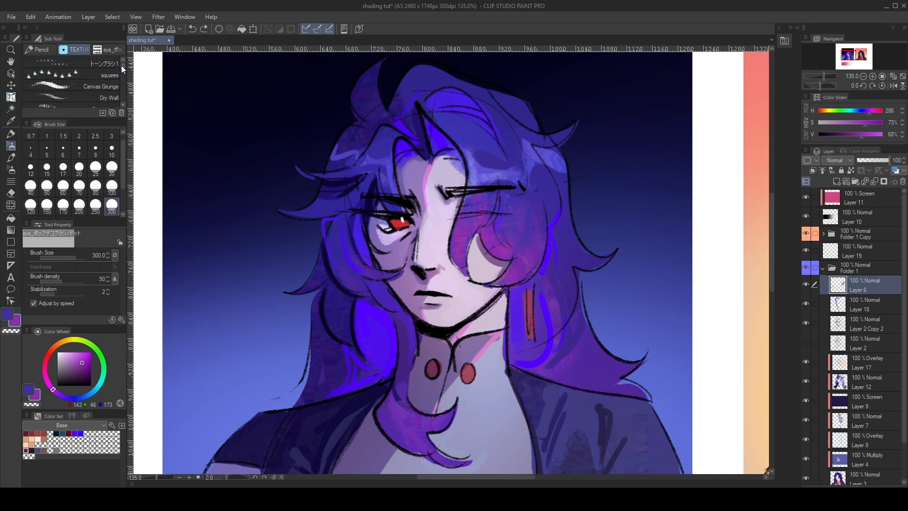
drag(121, 68, 122, 63)
click(113, 50)
key(x)
alt+click(319, 203)
- Test Feather spread strokes on the background and along the hair's outer edge, and undo them
mouse_move(234, 240)
mouse_down()
mouse_move(237, 341)
mouse_move(209, 407)
mouse_up()
key(ctrl+z)
drag(243, 286, 210, 409)
key(ctrl+z)
drag(324, 234, 314, 266)
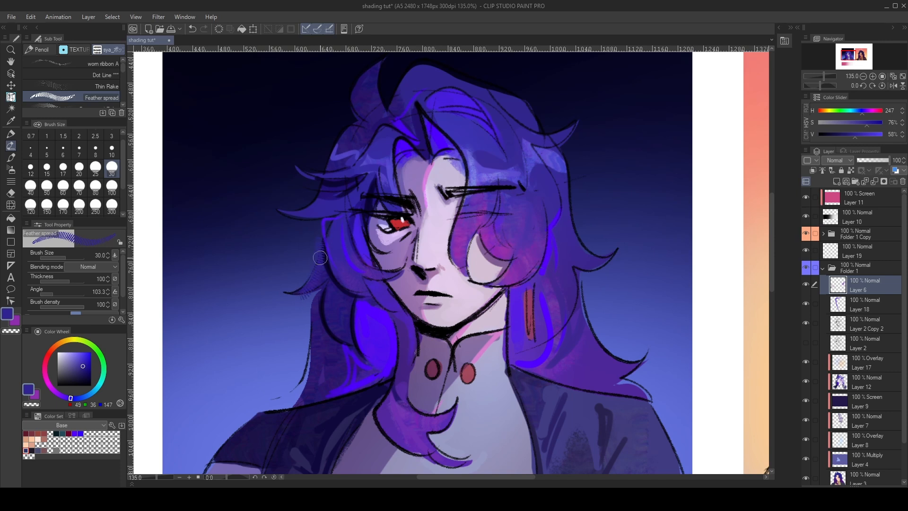
key(x)
key(ctrl+z)
- Paint a Feather spread stroke over the crown's highlight in sampled violet (H 253, S 87%, V 87%), and sample a dark navy main colour
alt+click(456, 97)
drag(442, 89, 490, 149)
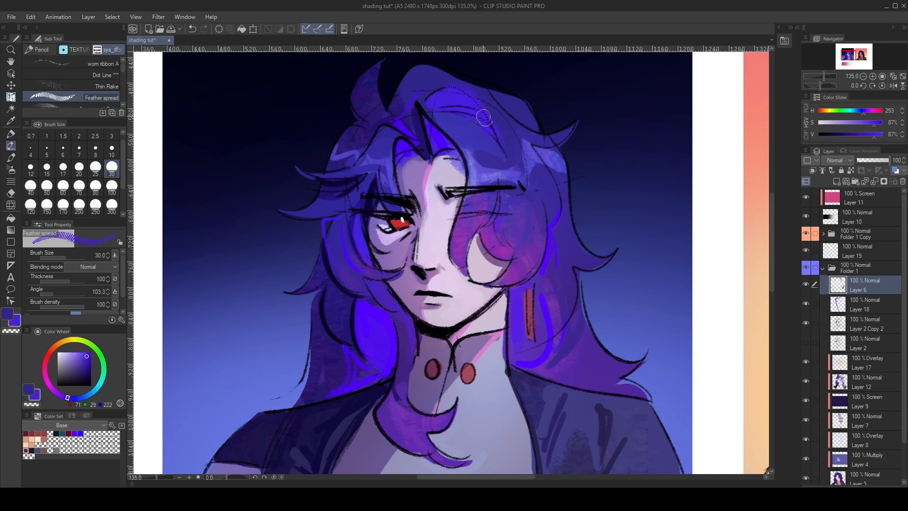
alt+click(581, 194)
alt+click(581, 194)
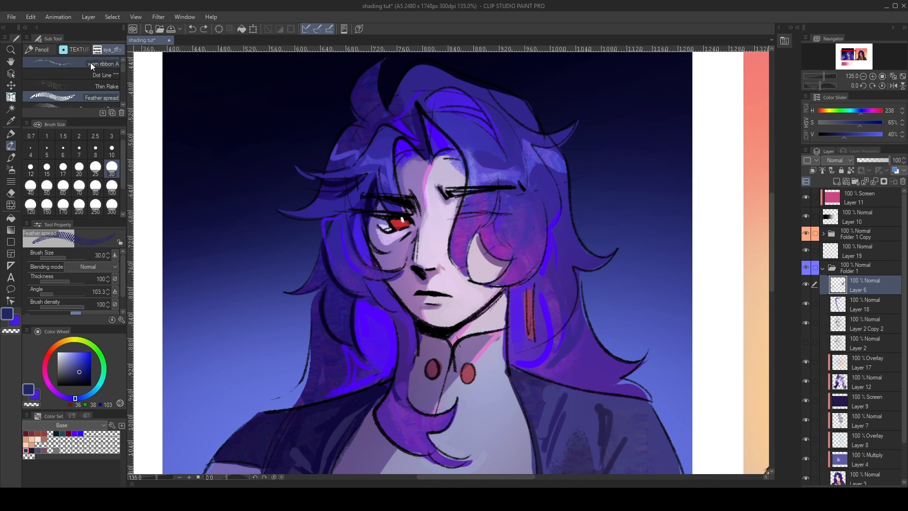
- Switch to the Dot Line brush, set the main colour to H 250, S 100%, V 100%, and sample violet from the hair as secondary
click(97, 74)
alt+click(338, 316)
drag(87, 358, 91, 352)
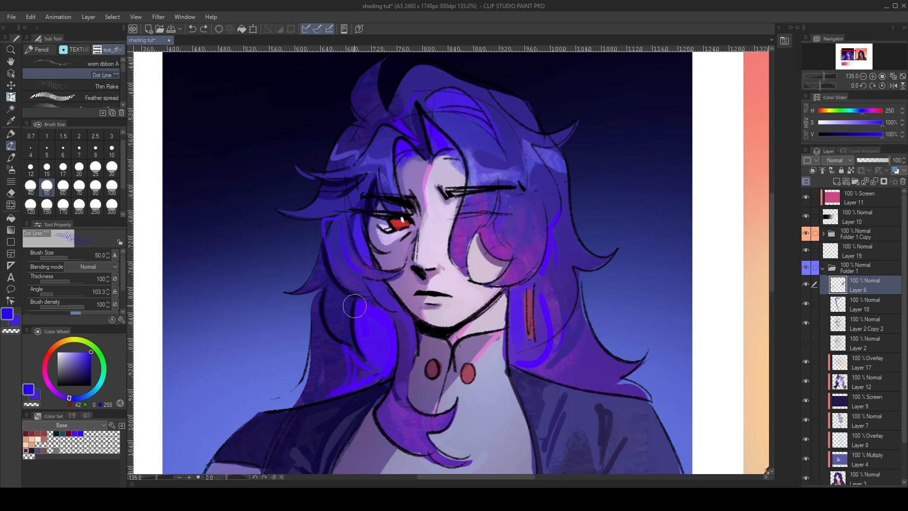
alt+click(538, 260)
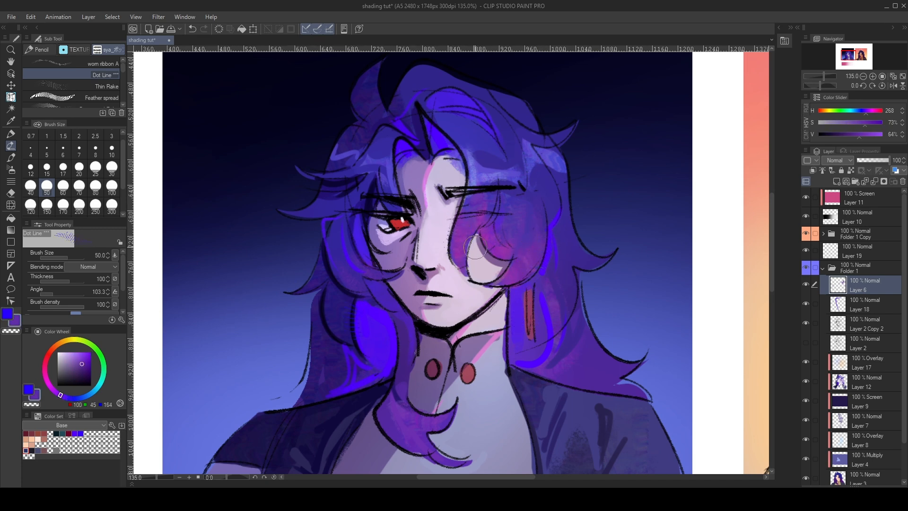
- Paint Dot Line texture along the forehead hairline and in pink along the neck and collar edges
scroll(470, 239, up, 2)
alt+click(421, 155)
mouse_move(400, 165)
mouse_down()
mouse_move(414, 140)
mouse_move(427, 149)
mouse_move(413, 143)
mouse_move(426, 176)
mouse_up()
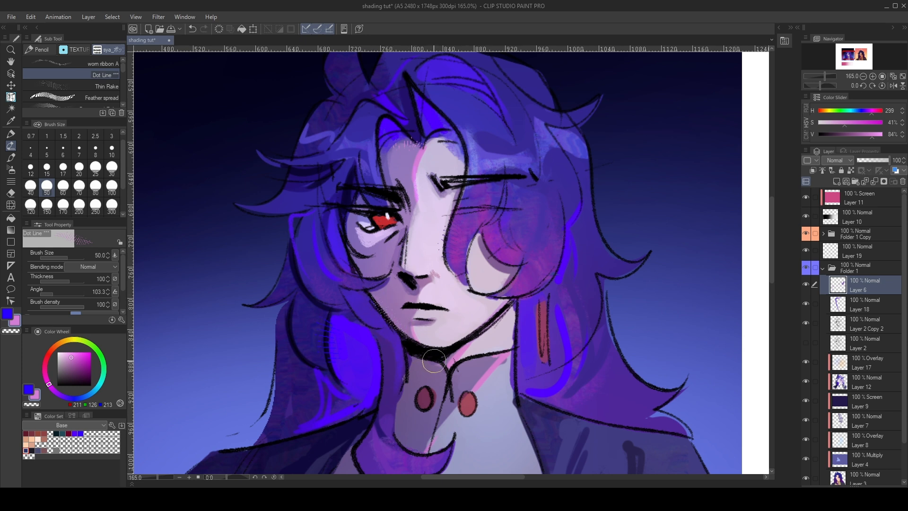
drag(484, 336, 461, 358)
drag(517, 359, 488, 382)
mouse_move(441, 421)
mouse_down()
mouse_move(429, 451)
mouse_move(491, 378)
mouse_move(417, 452)
mouse_up()
- Texture the bright blue hair beside the neck with the Feather spread brush at size 100, using sampled H 257, S 94%, V 92%
alt+click(358, 345)
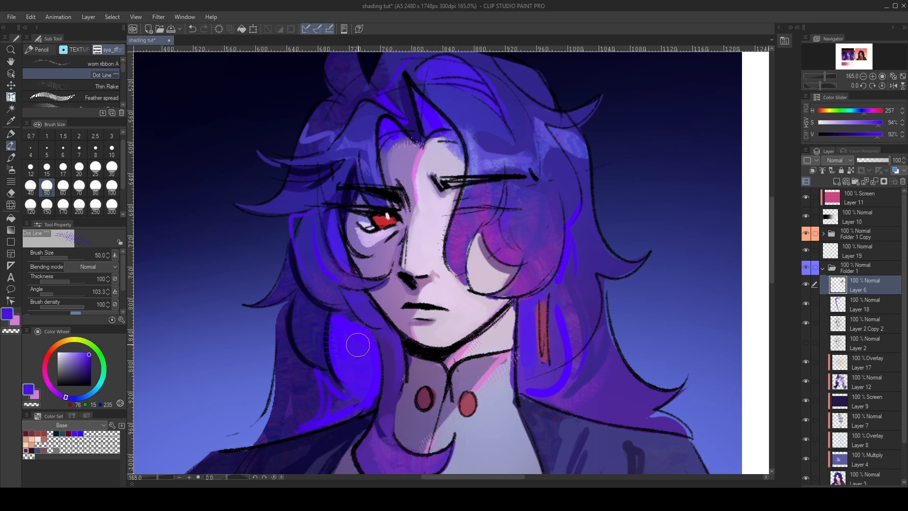
key(ctrl+z)
click(111, 187)
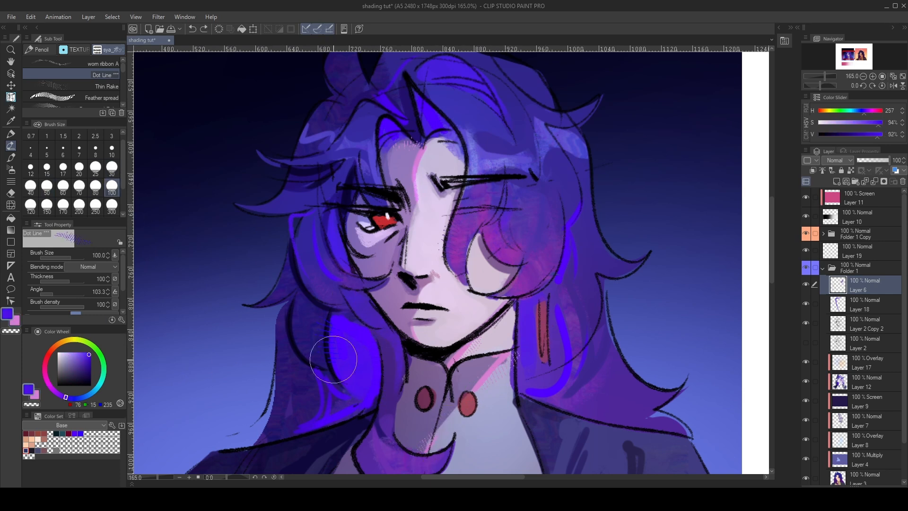
click(93, 97)
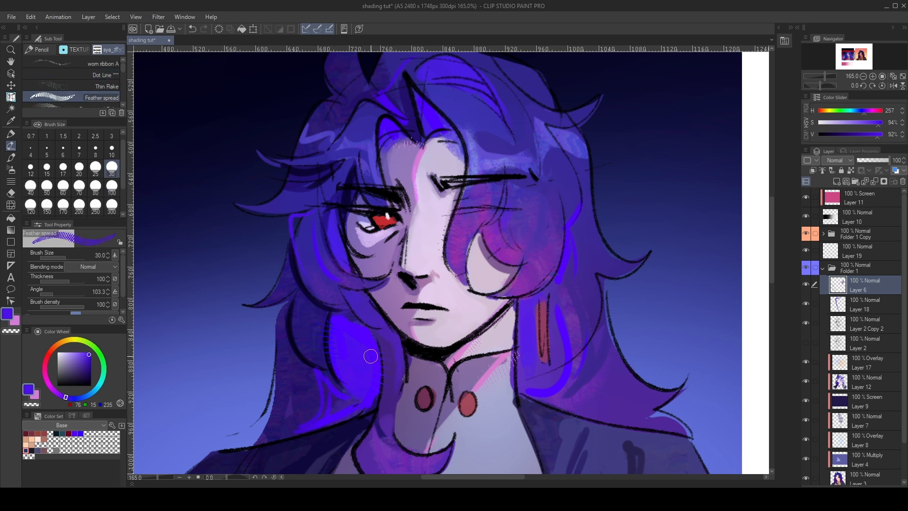
click(112, 186)
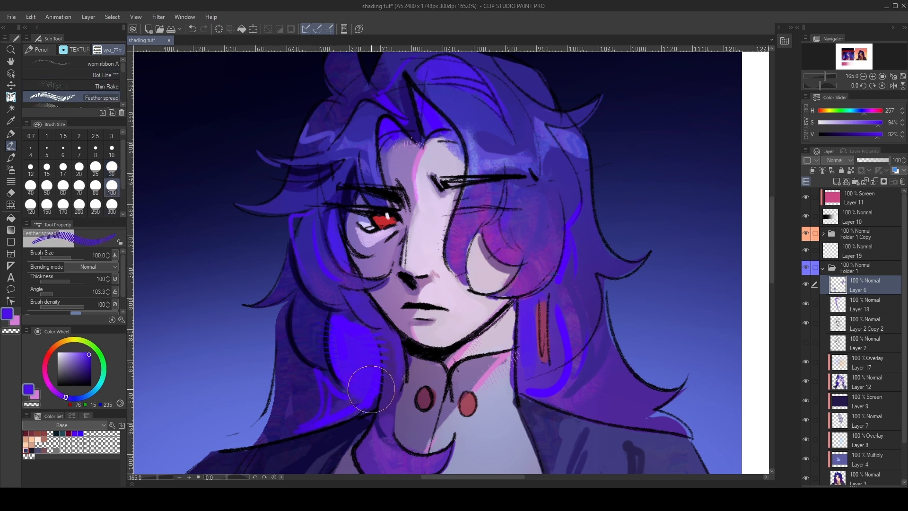
- Paint Feather spread texture along the upper hair's outer edge using blue-violet sampled from the hair (H 247, S 66%, V 73%)
key(x)
mouse_move(328, 107)
mouse_down()
mouse_move(308, 151)
mouse_move(338, 97)
mouse_up()
key(ctrl+z)
alt+click(307, 140)
key(e)
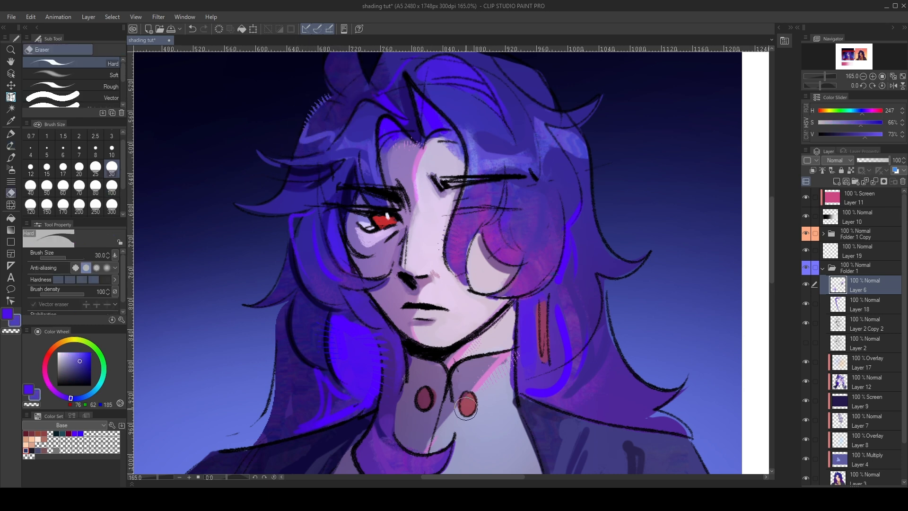
- Add a short Feather spread stroke in sampled pale skin (H 278, S 14%, V 93%) where the hair over the covered eye meets the face
scroll(459, 409, down, 3)
alt+click(441, 287)
key(b)
drag(450, 284, 452, 314)
key(ctrl+z)
key(e)
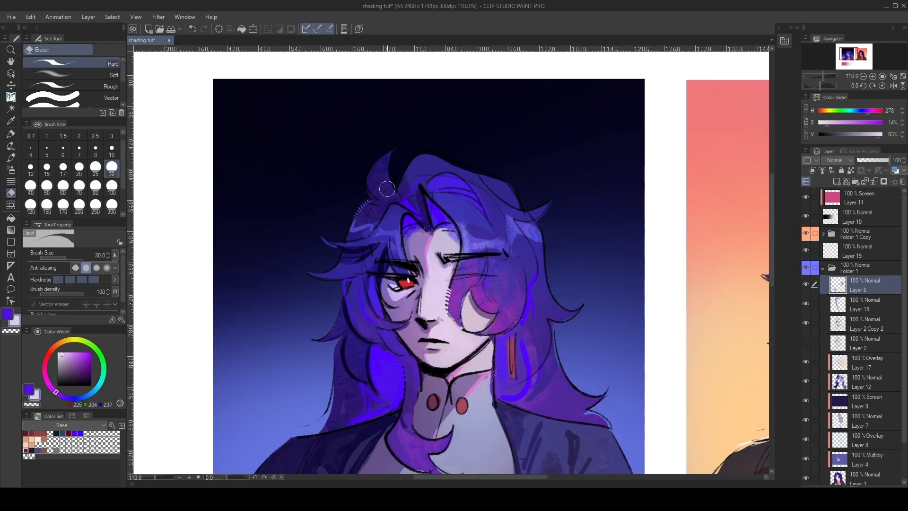
- Draw along the curved stray lock at the crown with Darker pencil 2 at size 15 in sampled blue-violet (H 258, S 99%, V 93%)
key(b)
alt+click(407, 205)
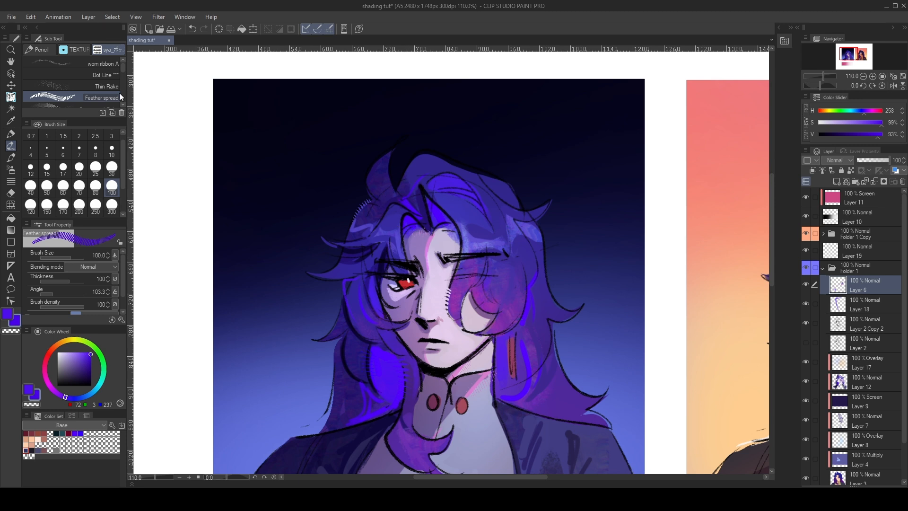
key(p)
mouse_move(393, 190)
mouse_down()
mouse_move(400, 140)
mouse_move(401, 202)
mouse_up()
key(ctrl+z)
key(ctrl+z)
drag(399, 143, 400, 195)
key(ctrl+z)
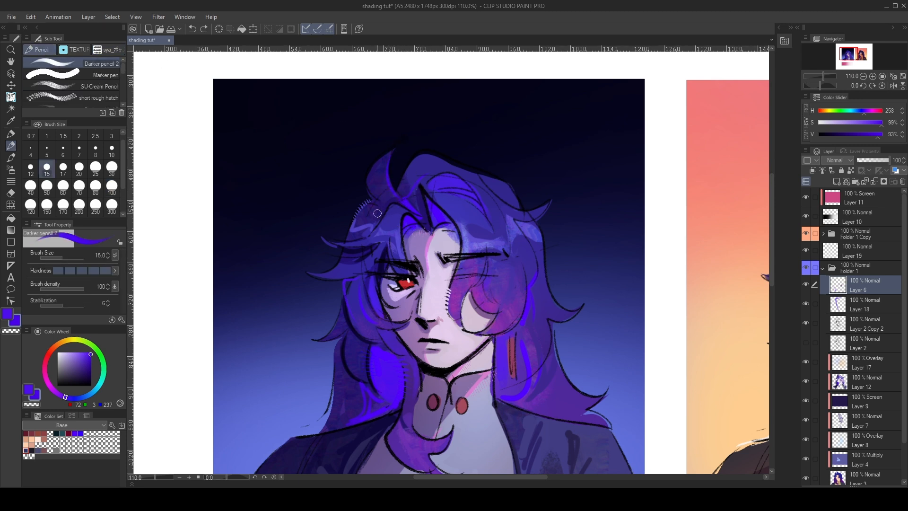
key(ctrl+z)
drag(398, 147, 394, 190)
scroll(412, 164, down, 3)
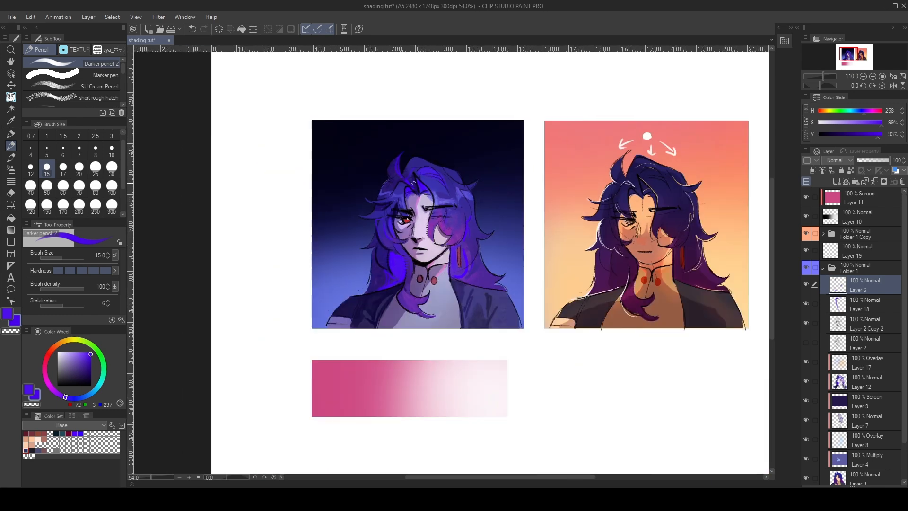
- Add a new raster layer directly above Layer 1 for the orange-background portrait's backdrop
scroll(423, 200, up, 4)
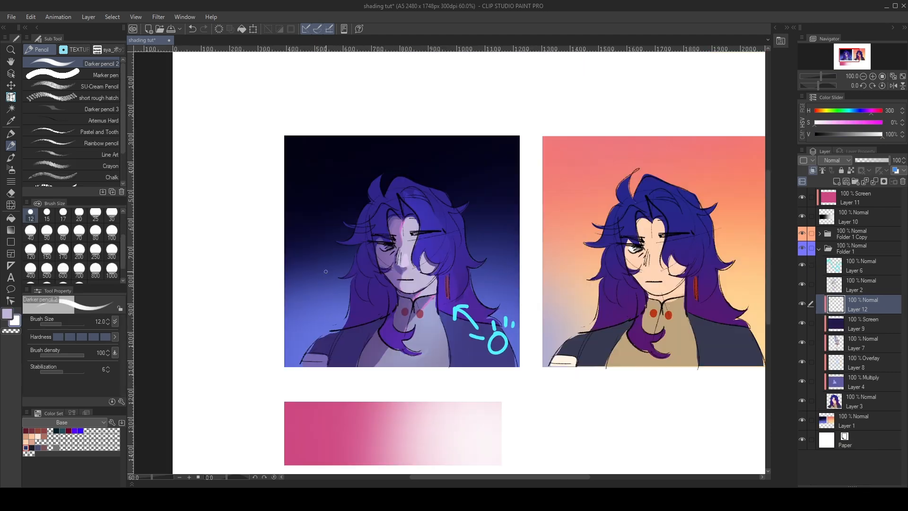
scroll(708, 263, down, 1)
scroll(708, 264, up, 2)
scroll(611, 256, up, 2)
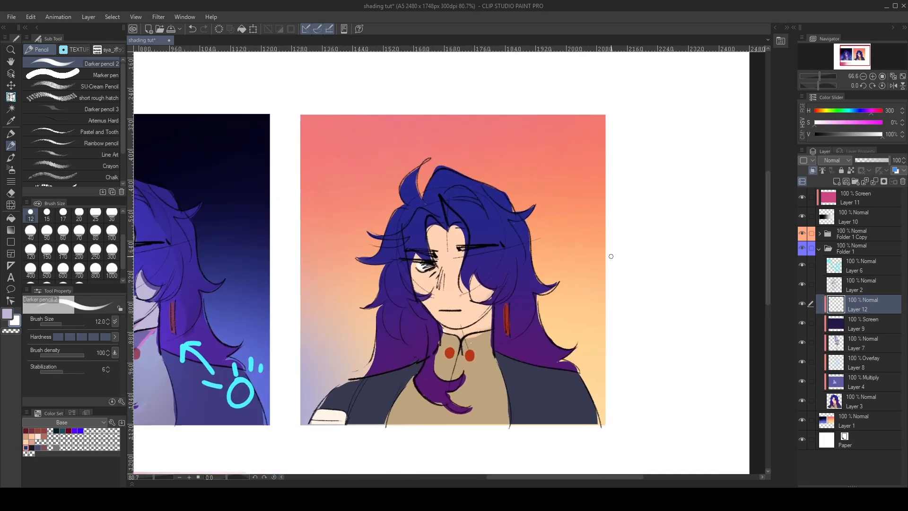
scroll(574, 227, down, 1)
scroll(451, 282, up, 1)
click(867, 425)
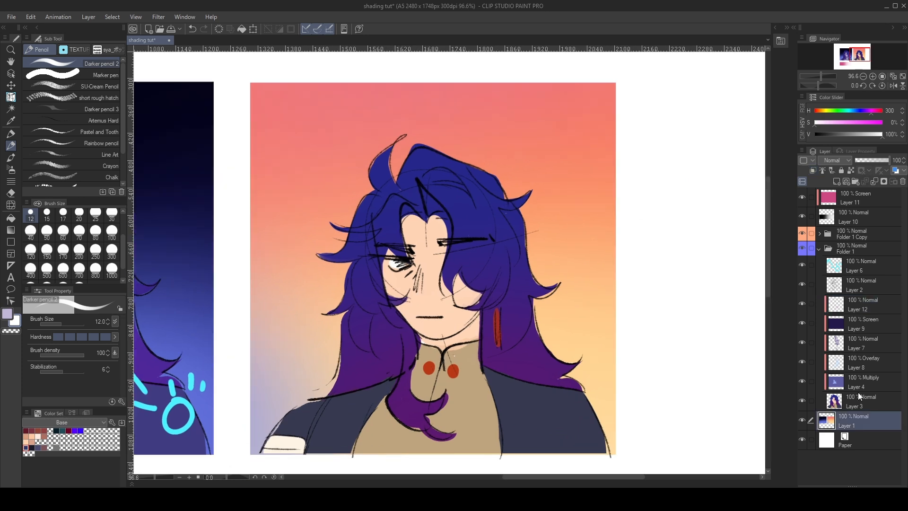
click(836, 182)
- Paint sampled pale orange (H 34, S 44%, V 100%) over the backdrop's bluish lower corner and merge the new layer into Layer 1
alt+click(294, 348)
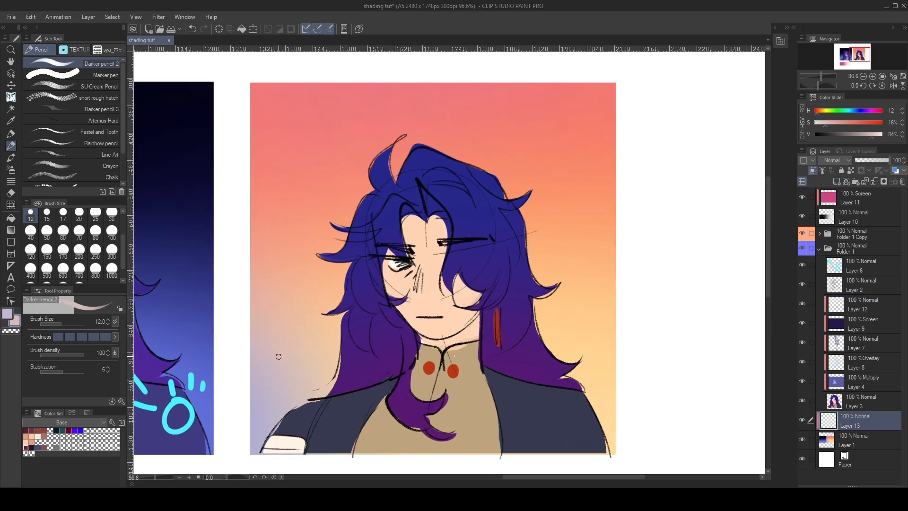
key(b)
click(112, 252)
mouse_move(300, 323)
mouse_down()
mouse_move(294, 344)
mouse_move(273, 360)
mouse_move(271, 423)
mouse_move(326, 336)
mouse_move(335, 343)
mouse_move(302, 369)
mouse_move(308, 406)
mouse_up()
alt+click(564, 329)
key(e)
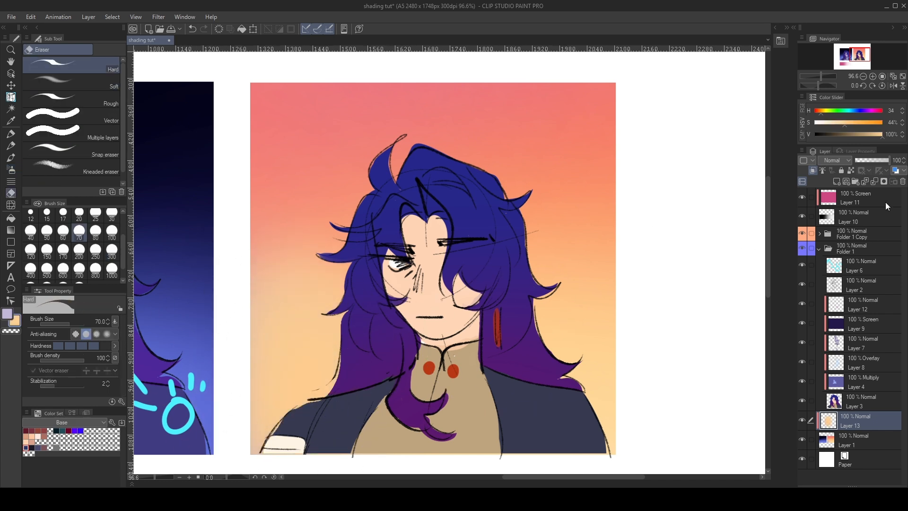
click(876, 180)
- Collapse Folder 1, expand Folder 1 Copy, and select Layer 5 inside it
click(865, 343)
click(862, 381)
click(821, 248)
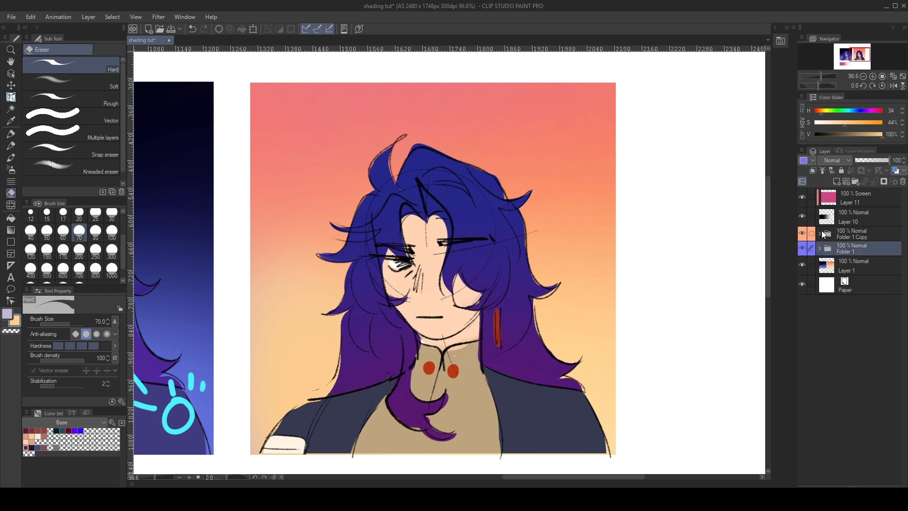
click(821, 232)
click(819, 233)
click(856, 270)
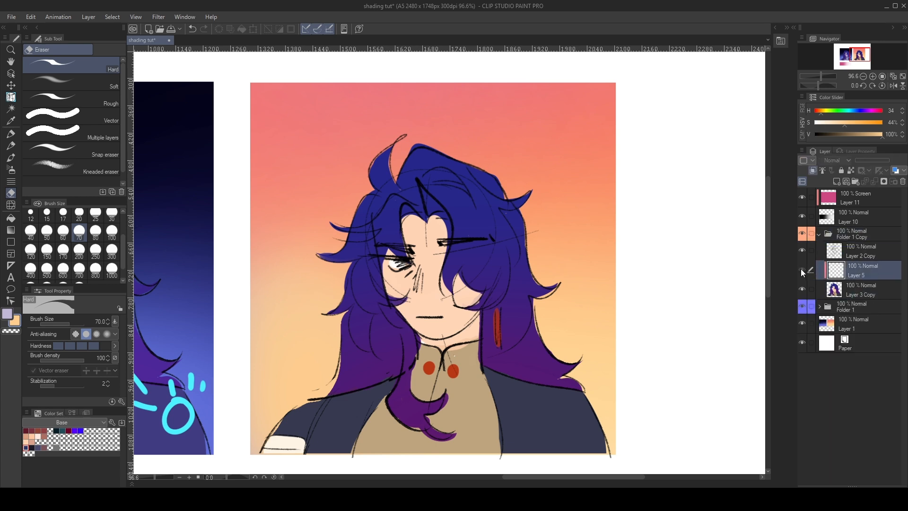
- Set Layer 5 to Multiply and fill it with salmon (H 12, S 41%, V 93%)
alt+click(136, 362)
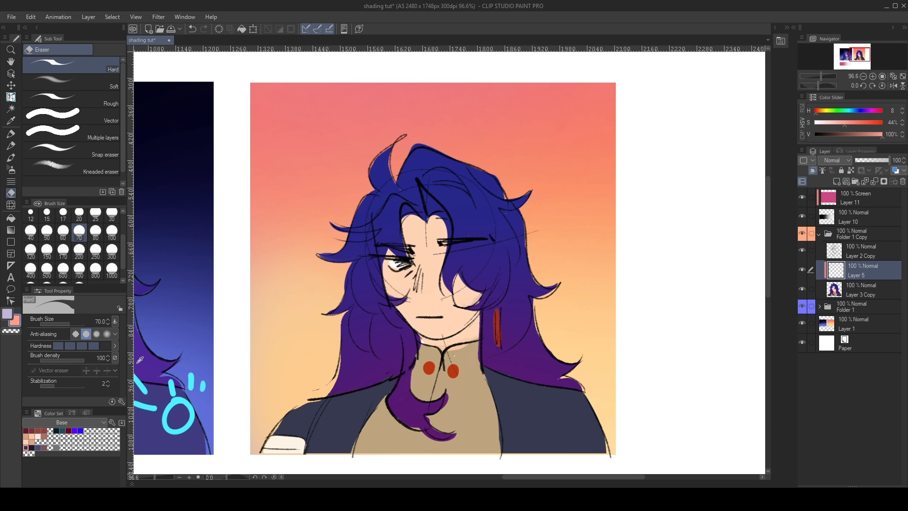
click(832, 160)
click(836, 190)
key(g)
click(125, 355)
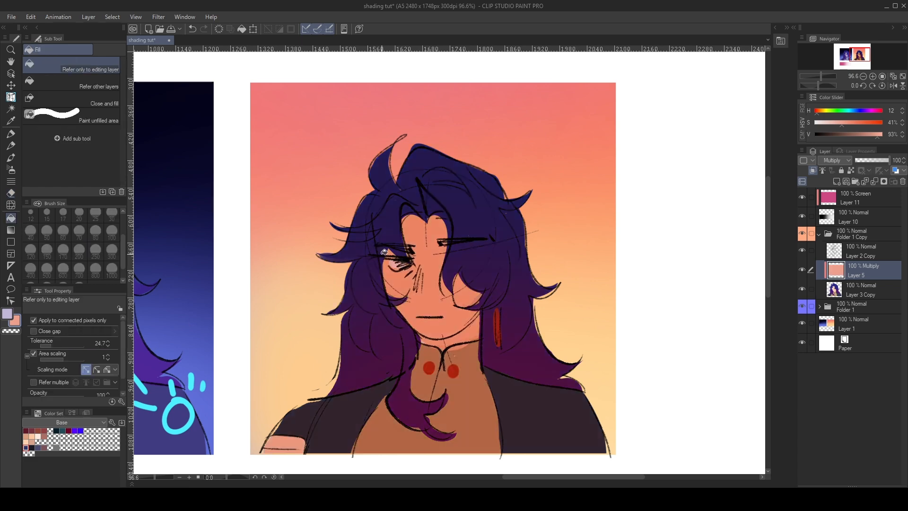
- Try paler peach fills on the Multiply layer, including H 12, S 35%, V 100% and H 12, S 17%, V 97%
alt+click(134, 355)
click(397, 261)
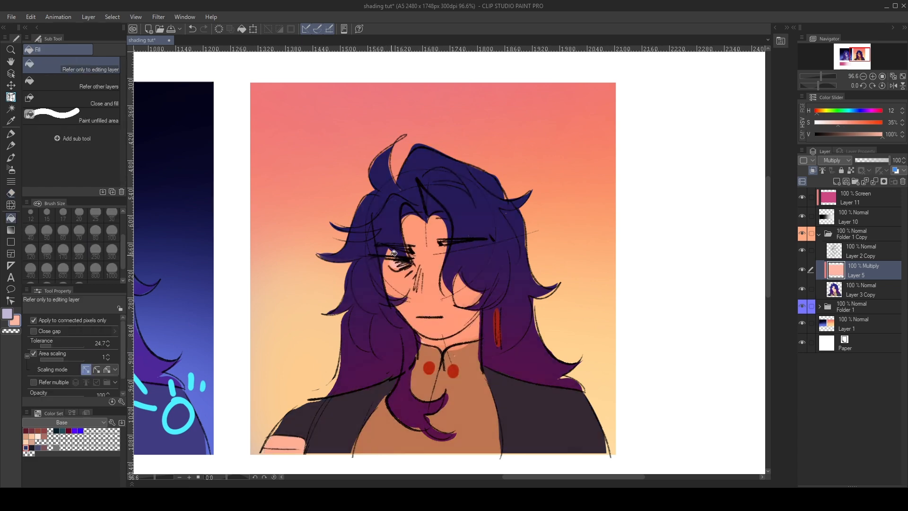
scroll(394, 253, down, 3)
scroll(339, 280, up, 3)
alt+click(123, 358)
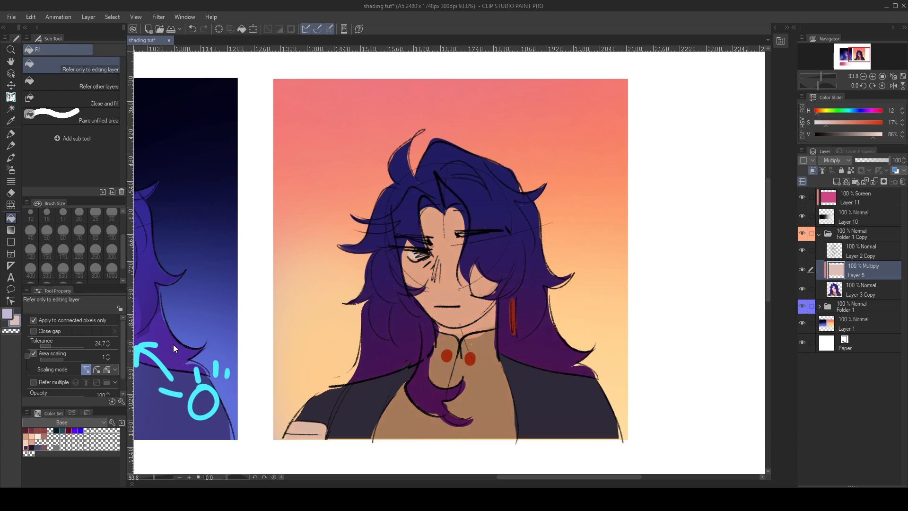
click(127, 363)
click(368, 233)
drag(134, 354, 129, 328)
mouse_move(126, 358)
mouse_down()
mouse_move(118, 373)
mouse_move(124, 356)
mouse_up()
click(443, 271)
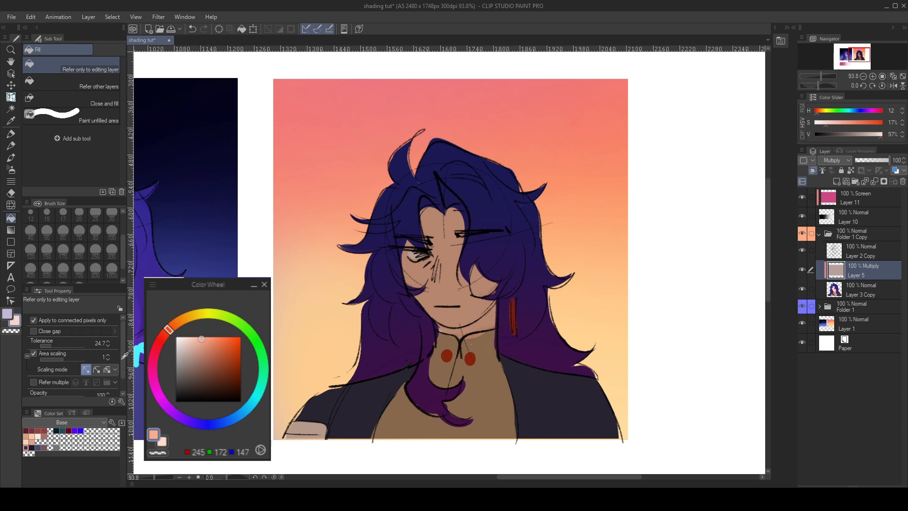
click(479, 246)
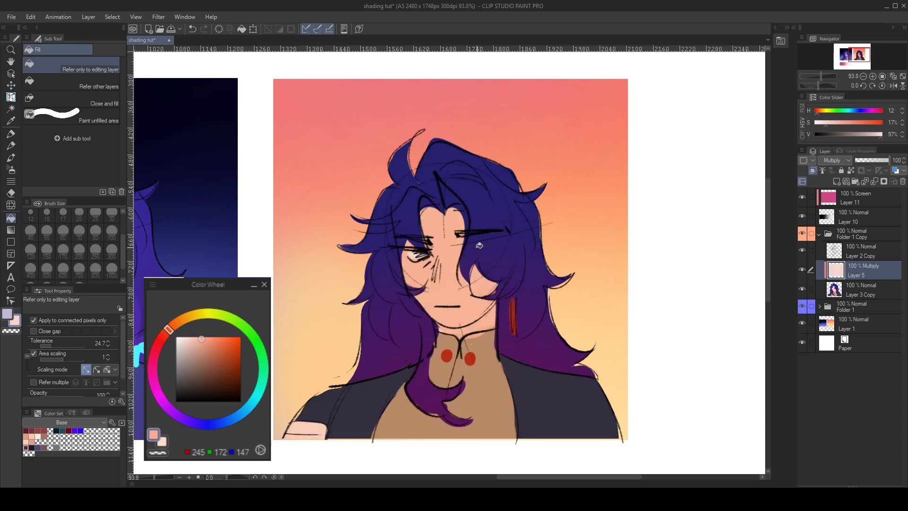
- Try a pale pink fill (H 356, S 17%, V 97%) and other light tints on the Multiply layer
click(99, 356)
click(95, 367)
click(331, 312)
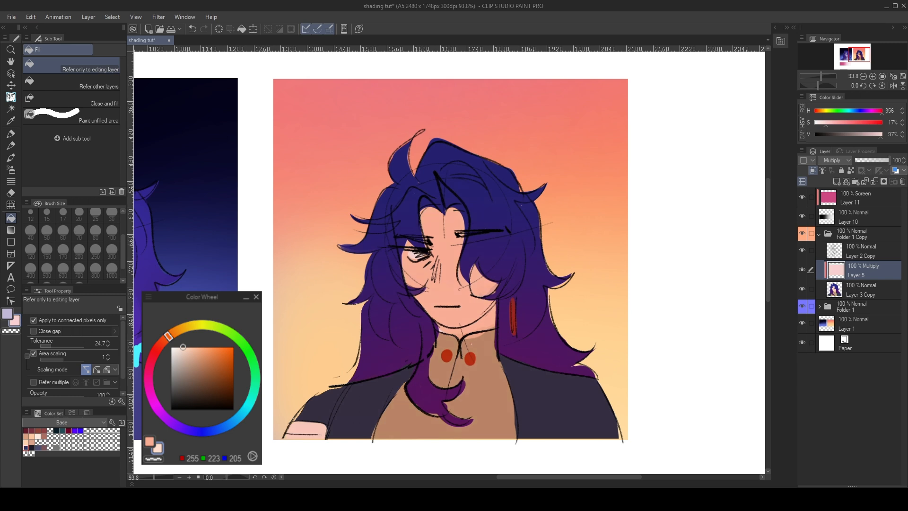
click(128, 346)
click(303, 316)
click(100, 366)
click(308, 319)
scroll(382, 269, down, 3)
scroll(361, 263, up, 2)
- Refine the Multiply layer's fill through several reddish tints, ending with dusty rose (H 8, S 32%, V 77%)
click(131, 360)
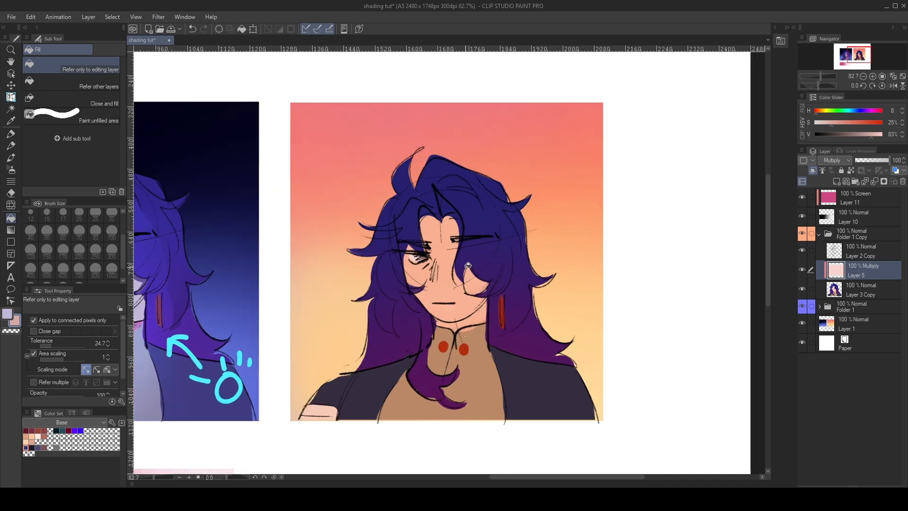
click(468, 266)
click(132, 360)
click(434, 293)
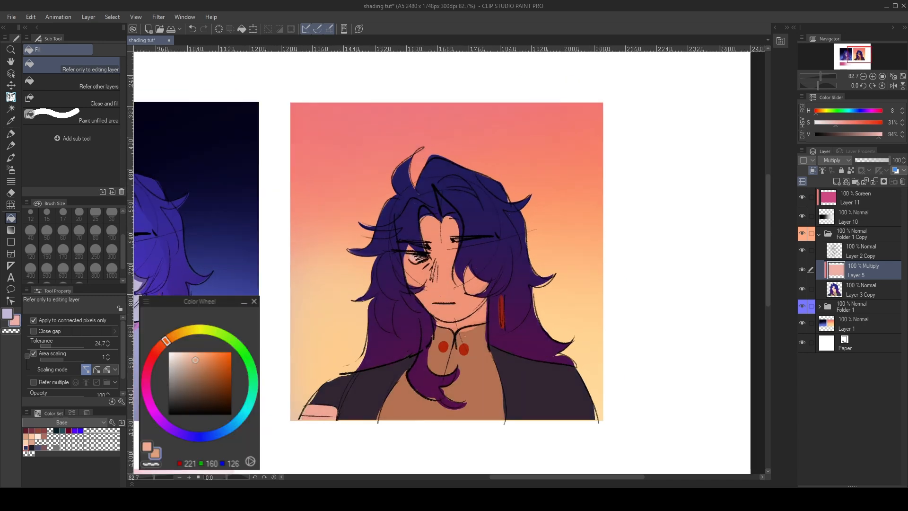
click(128, 362)
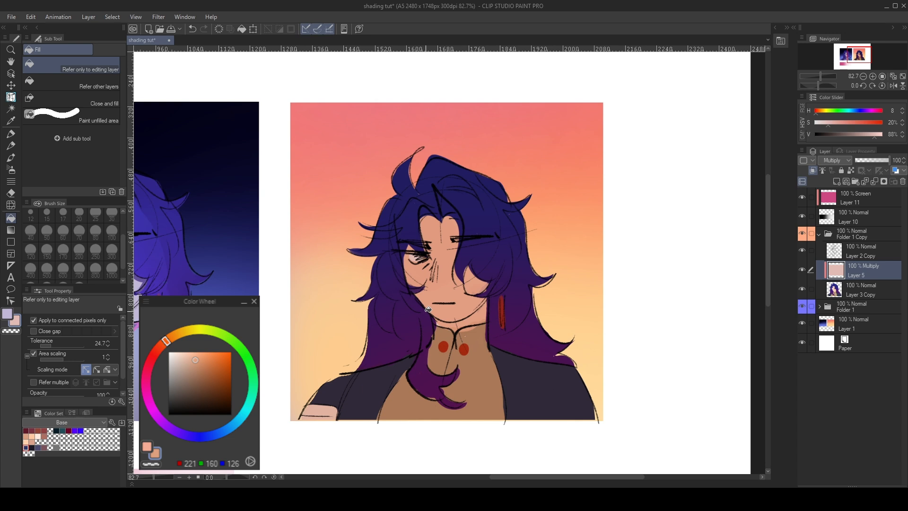
click(131, 362)
click(424, 301)
click(131, 366)
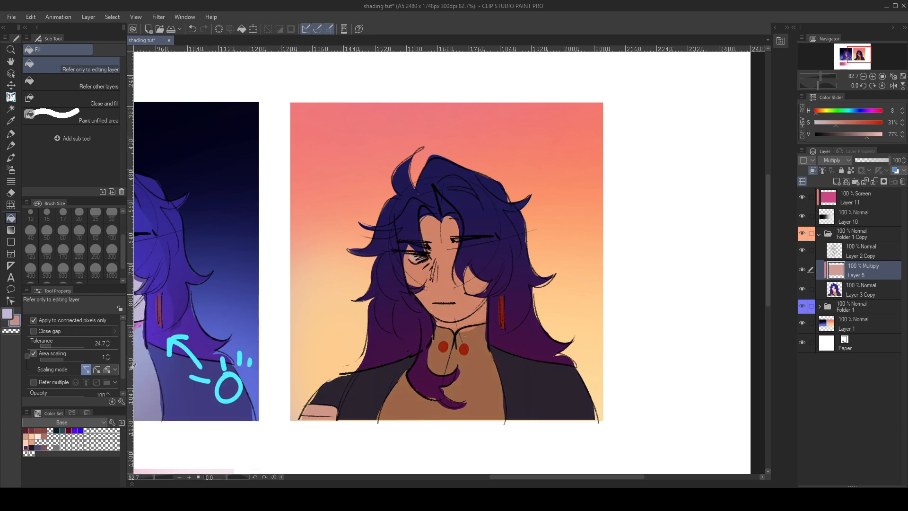
click(410, 325)
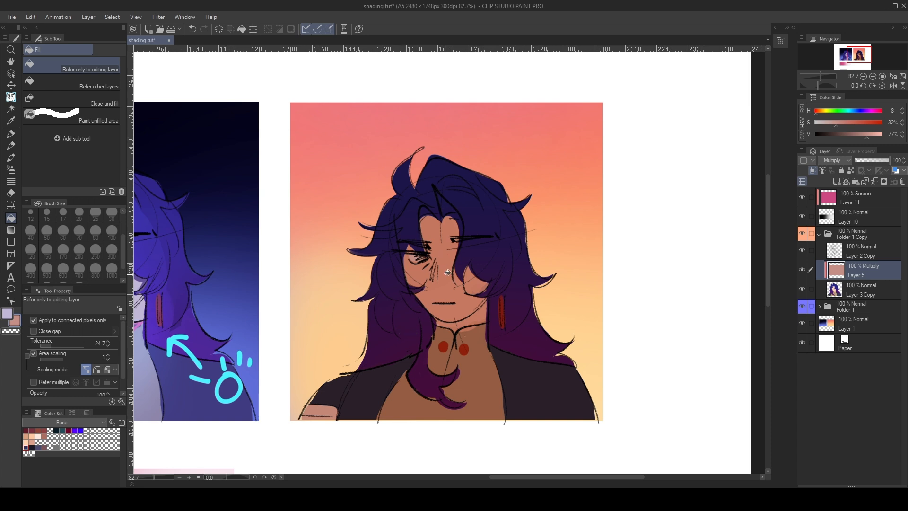
- On a new layer above Layer 2 Copy, draw a white light-source dot with three arrows above the head using Darker pencil 2 at size 12
click(836, 181)
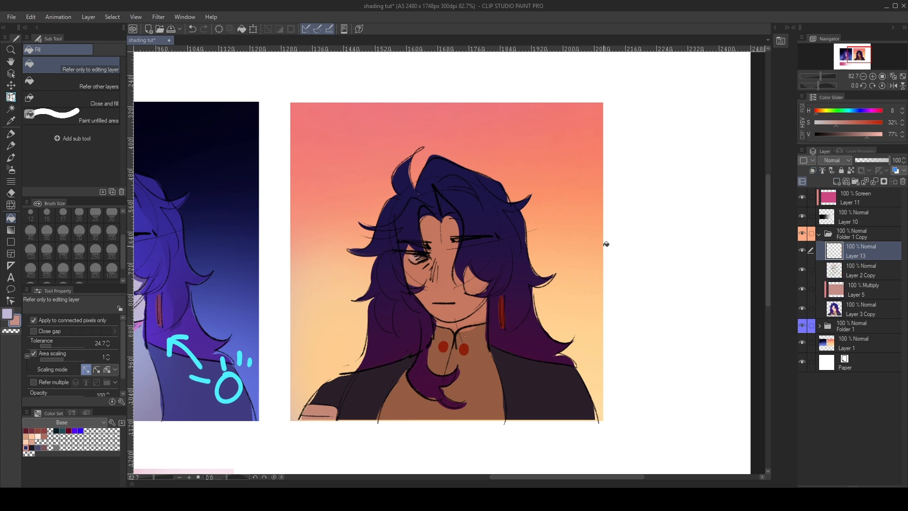
key(p)
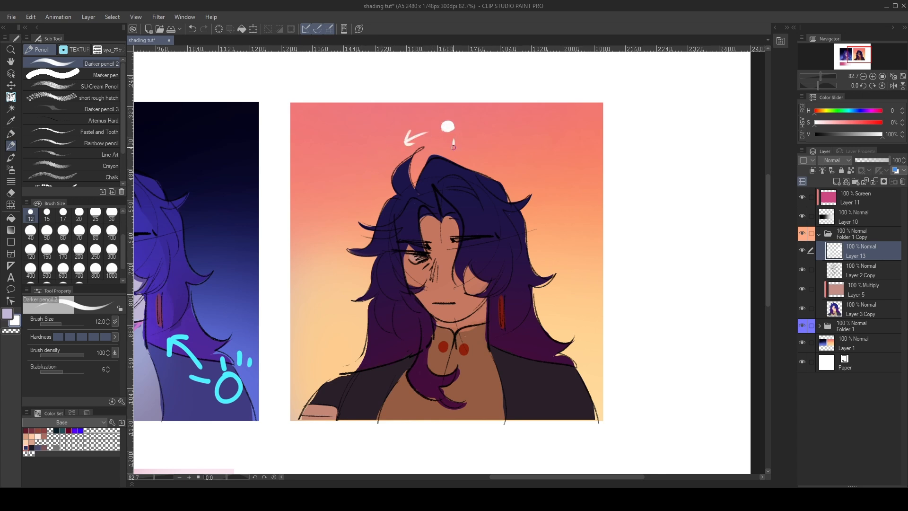
mouse_move(470, 141)
mouse_down()
mouse_move(476, 159)
mouse_move(487, 150)
mouse_up()
key(ctrl+z)
key(ctrl+z)
mouse_move(375, 228)
mouse_down()
mouse_move(339, 250)
mouse_move(367, 265)
mouse_move(368, 317)
mouse_move(356, 362)
mouse_up()
key(ctrl+z)
- Switch Layer 5 to Normal, sample its flat rose fill (H 9, S 32%, V 77%) as the main colour, and undo the blending change
click(869, 297)
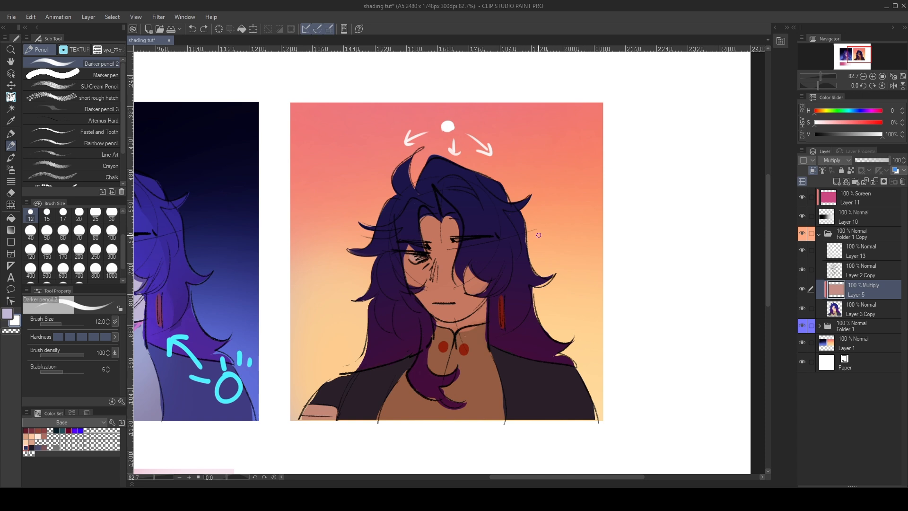
key(x)
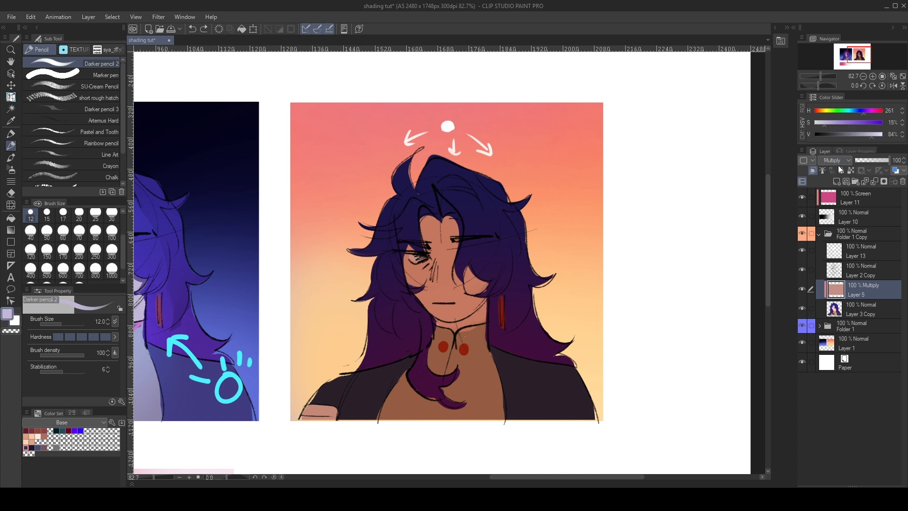
click(837, 173)
alt+click(587, 340)
alt+click(547, 397)
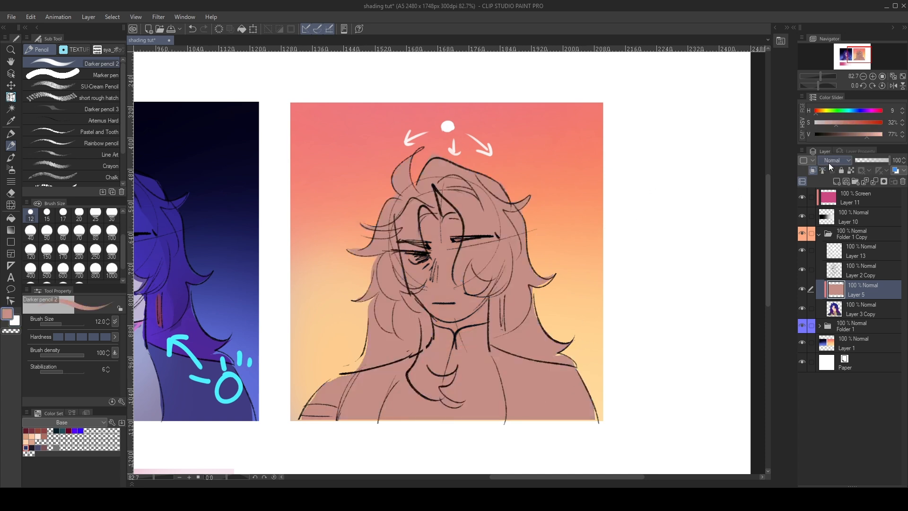
key(ctrl+z)
key(x)
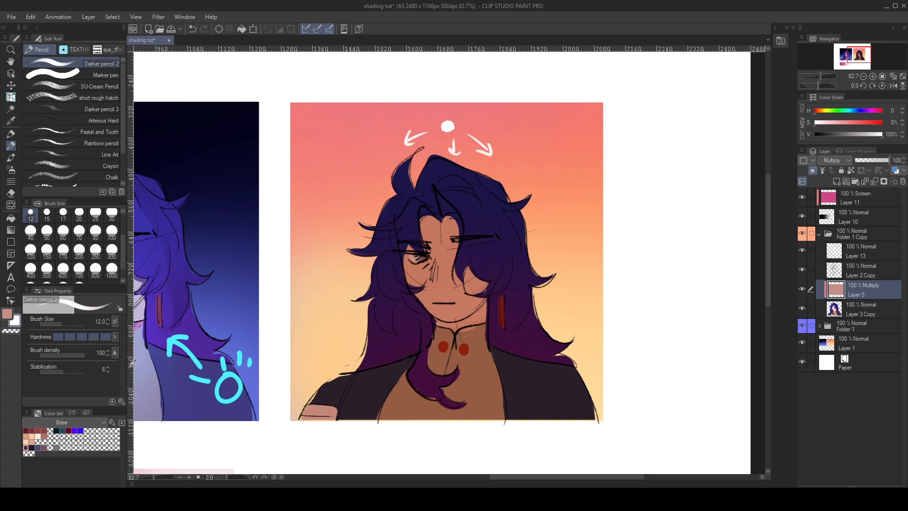
- Block in peach light (H 28, S 30%, V 100%) on the face, neck, hair and shoulders with Darker pencil 2 at size 100, and switch to the Soft airbrush
drag(115, 347, 117, 345)
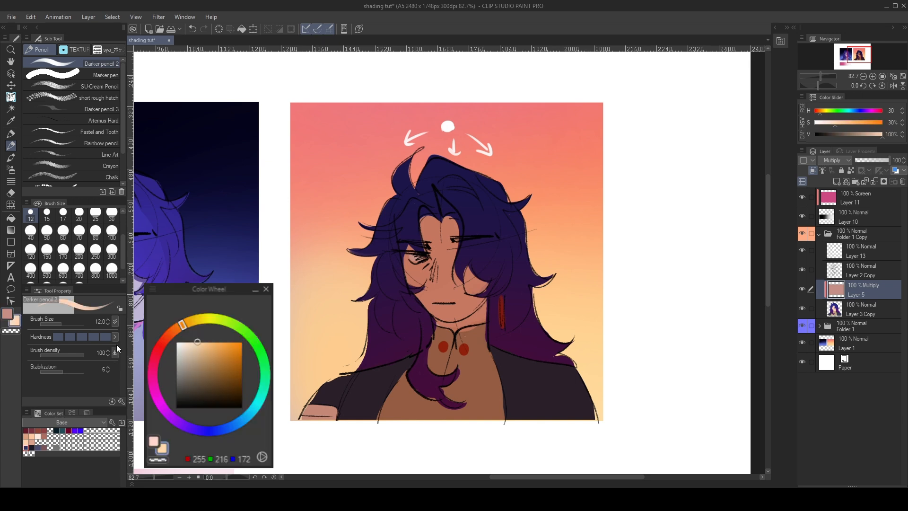
key(p)
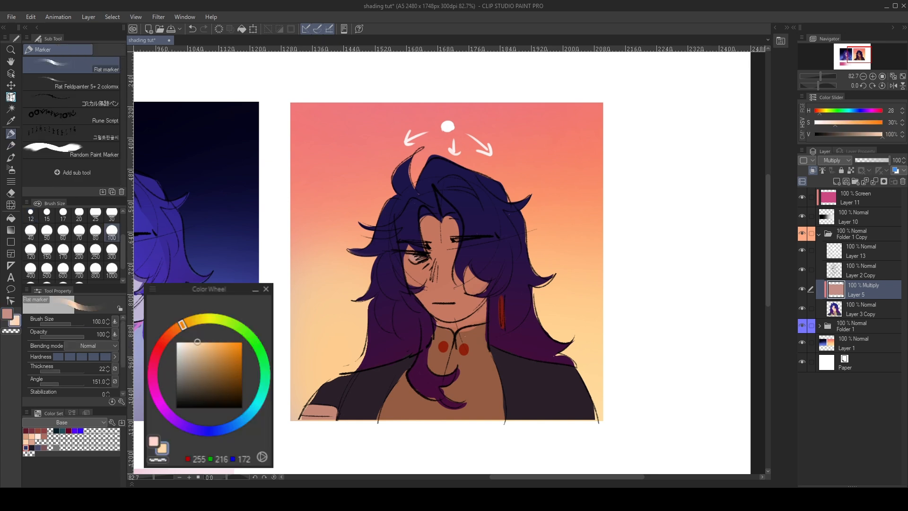
key(p)
click(112, 230)
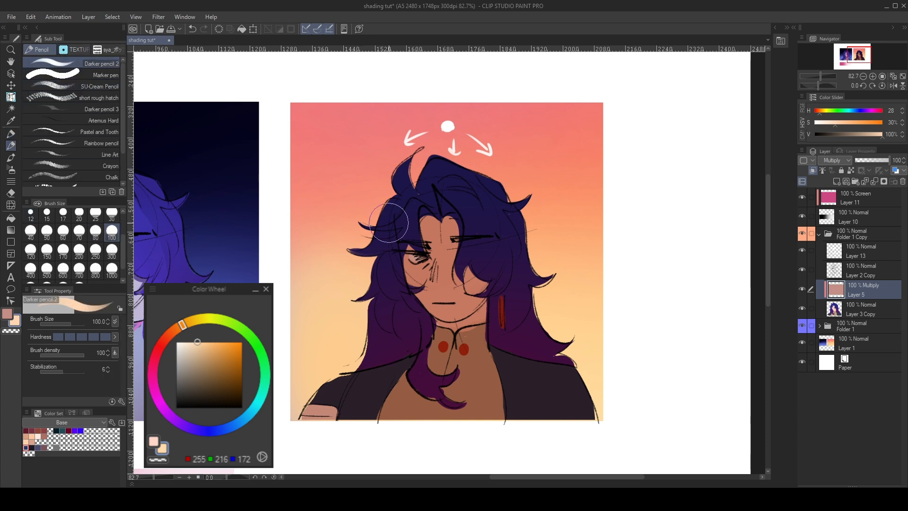
mouse_move(383, 326)
mouse_down()
mouse_move(377, 364)
mouse_move(354, 379)
mouse_move(423, 345)
mouse_move(430, 331)
mouse_move(400, 302)
mouse_up()
mouse_move(499, 308)
mouse_down()
mouse_move(489, 336)
mouse_move(597, 384)
mouse_move(482, 306)
mouse_up()
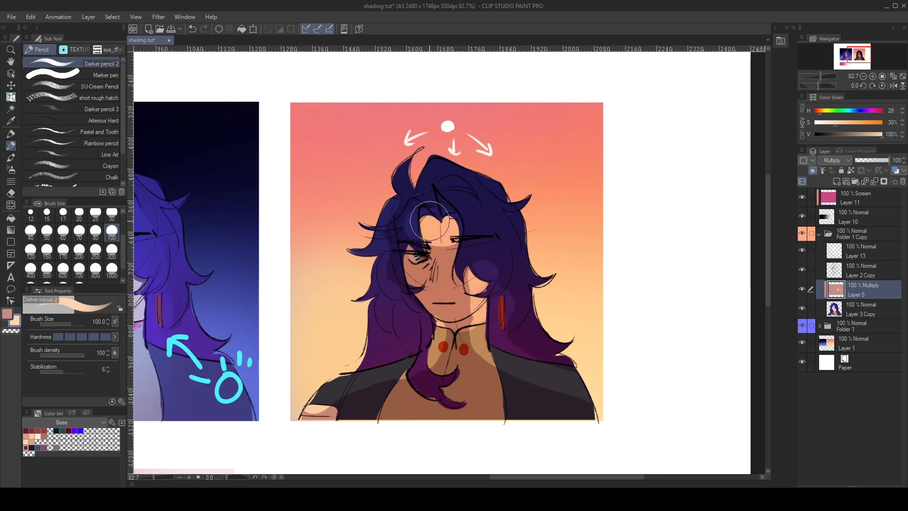
key(b)
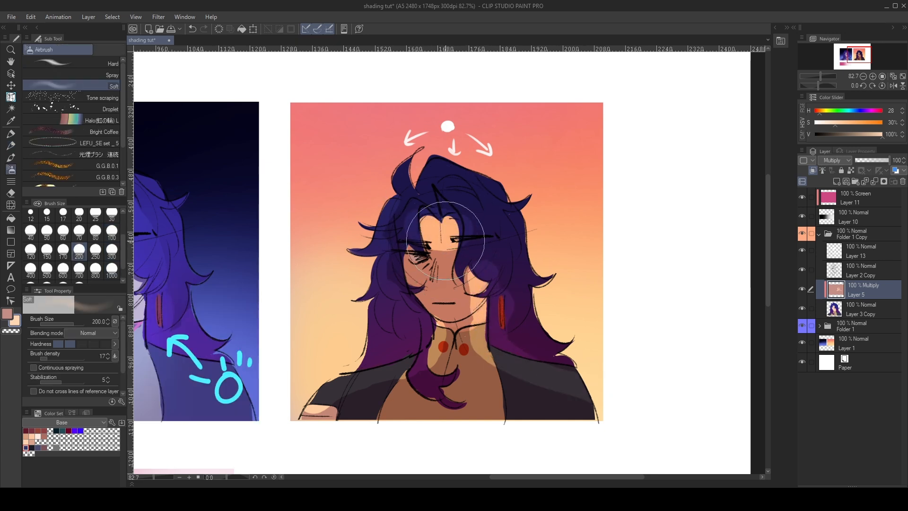
- Refine the light and shadow shapes on the Multiply layer over hair, shoulders and neck with Darker pencil 2 at sizes 100 and 30
key(p)
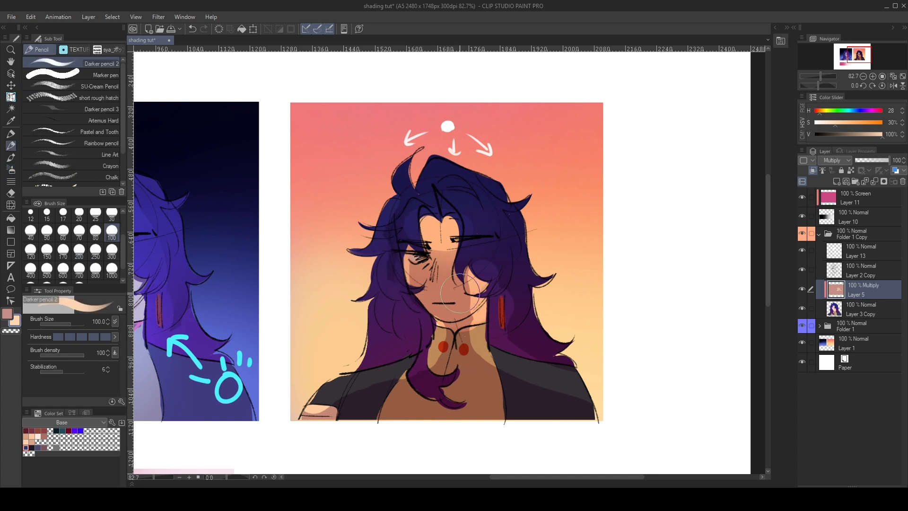
alt+click(454, 303)
key(c)
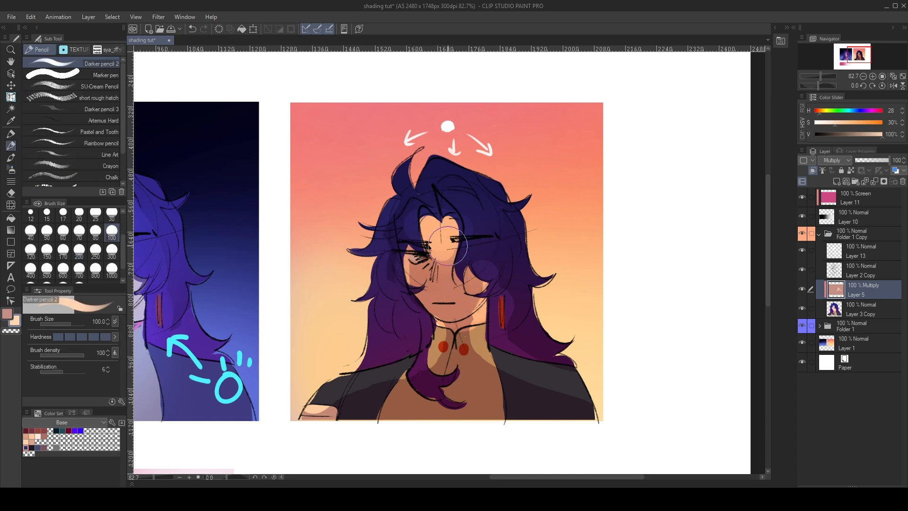
mouse_move(585, 411)
mouse_down()
mouse_move(586, 424)
mouse_move(599, 423)
mouse_up()
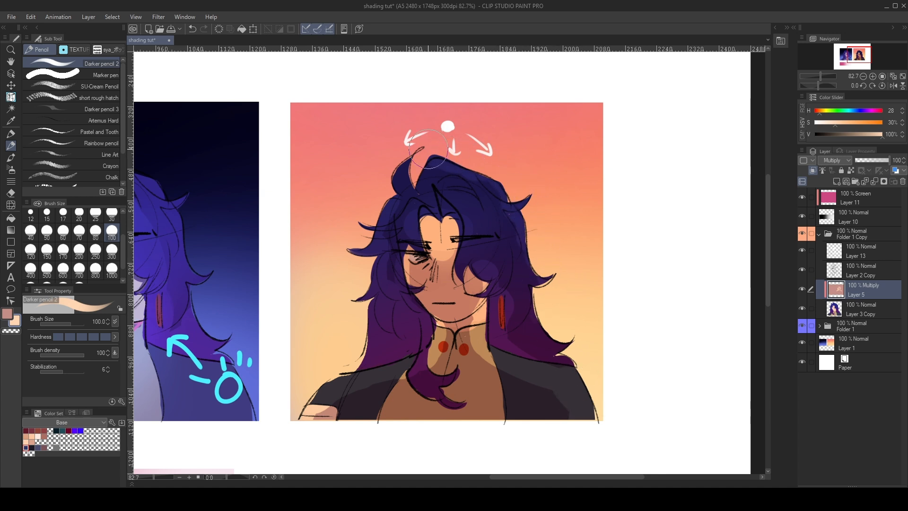
key(c)
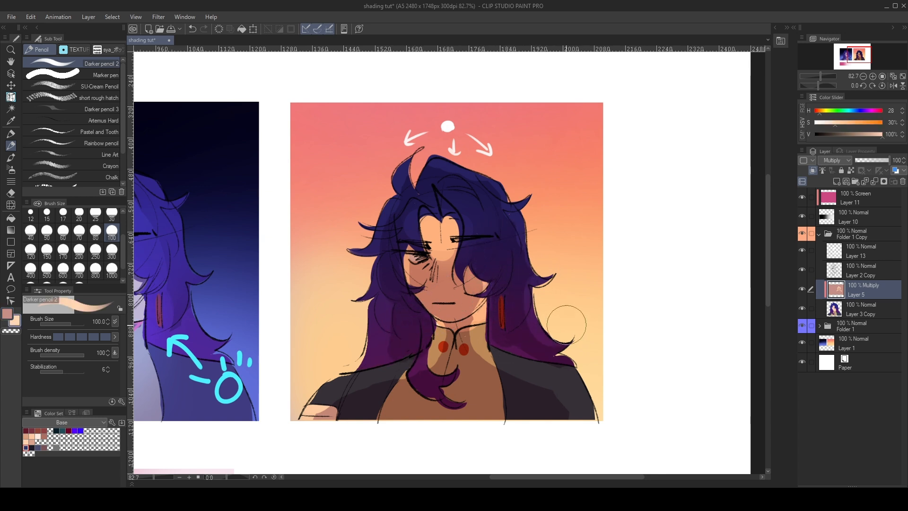
key(c)
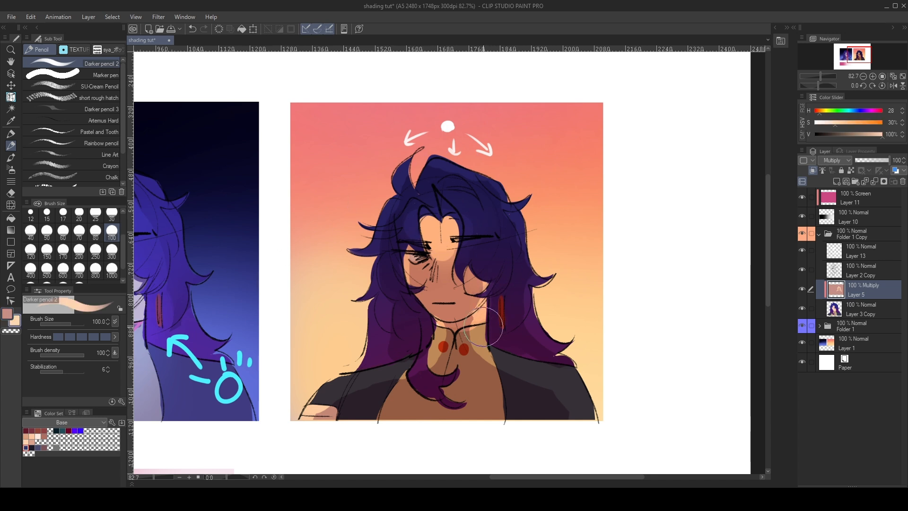
click(112, 215)
key(c)
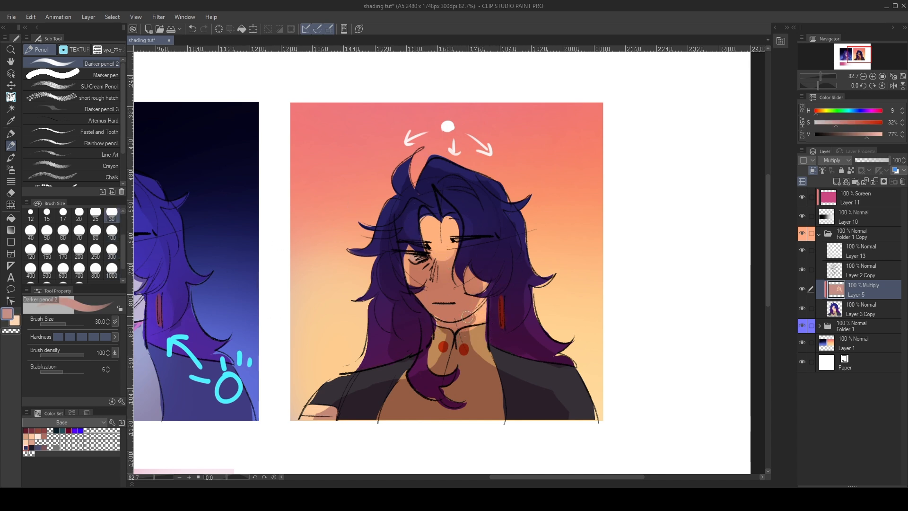
key(c)
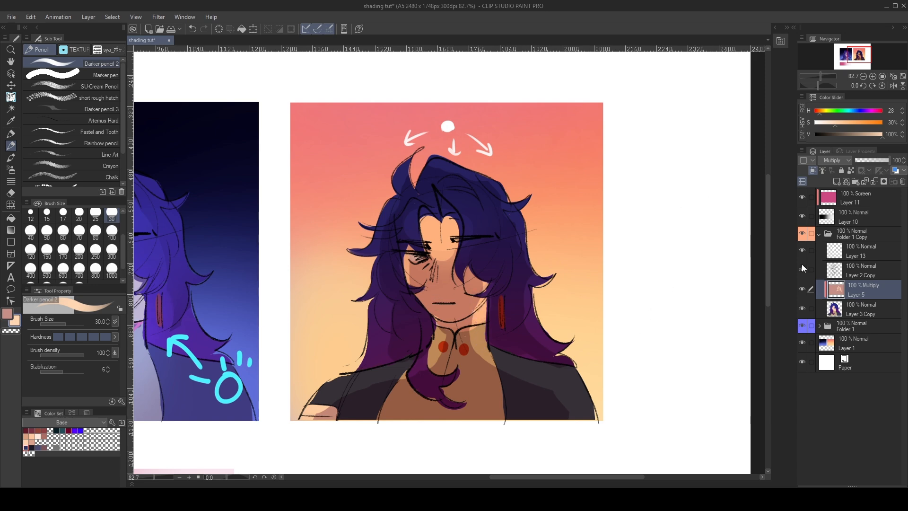
- Add a new clipped layer above the Multiply layer and set its blending mode to Overlay
scroll(396, 294, down, 1)
scroll(379, 300, up, 1)
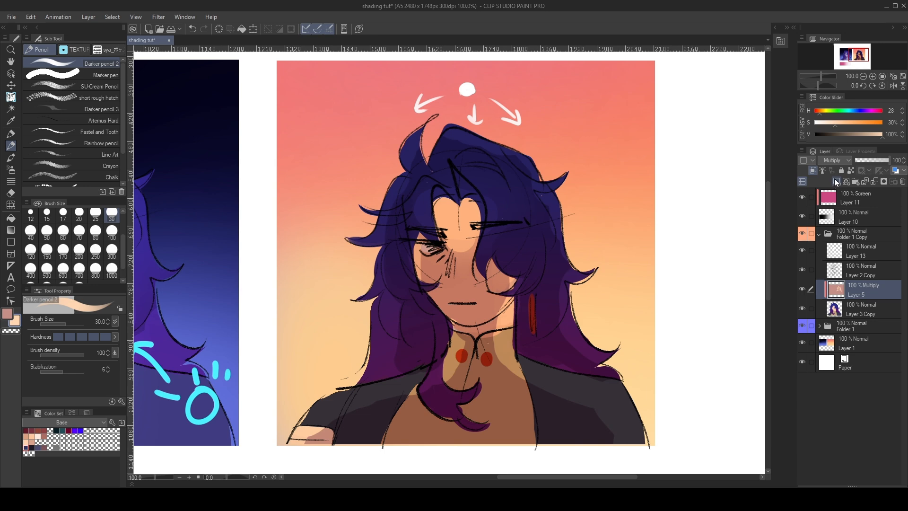
click(837, 181)
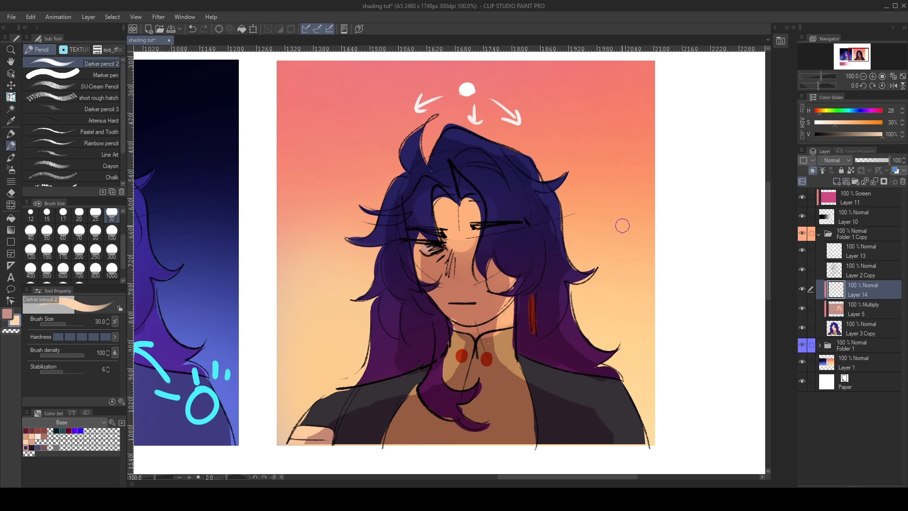
scroll(623, 226, down, 2)
scroll(707, 211, up, 2)
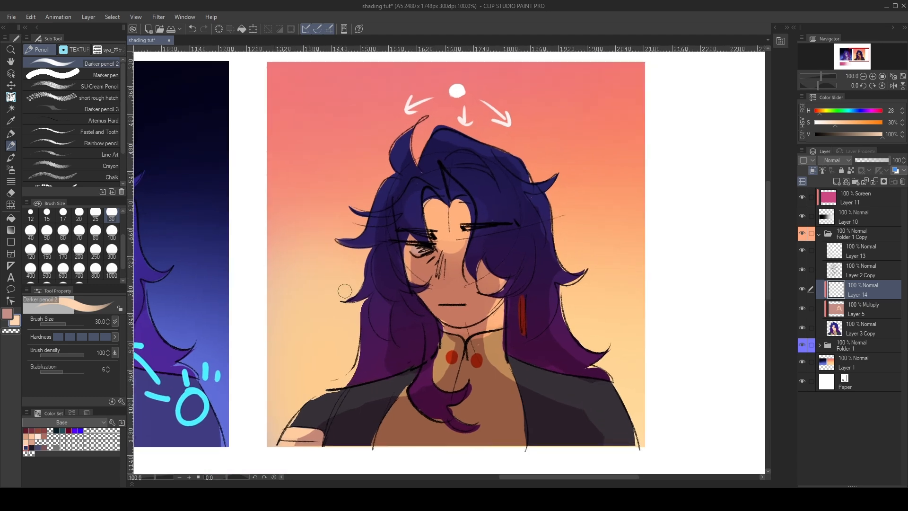
scroll(345, 291, down, 1)
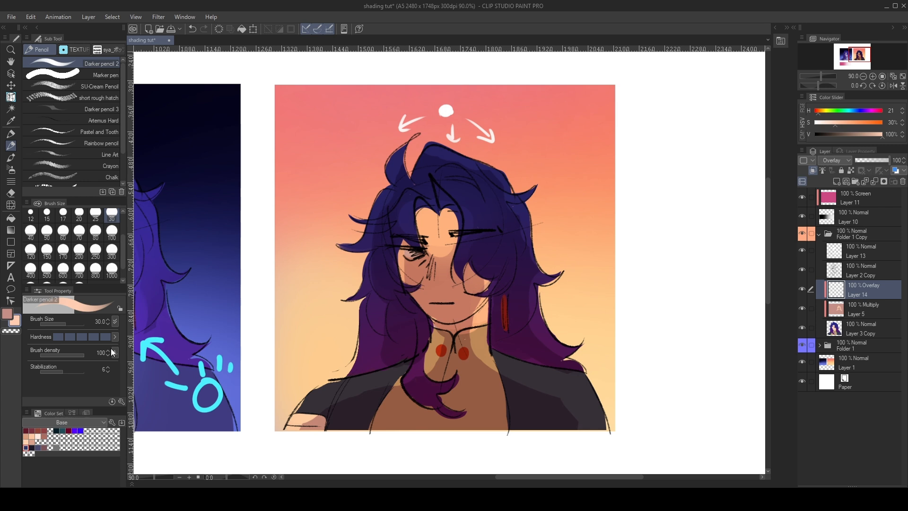
- Set the Soft airbrush to size 100 with light orange (H 19, S 43%) and vivid red (H 9, S 100%), testing red on the face
key(b)
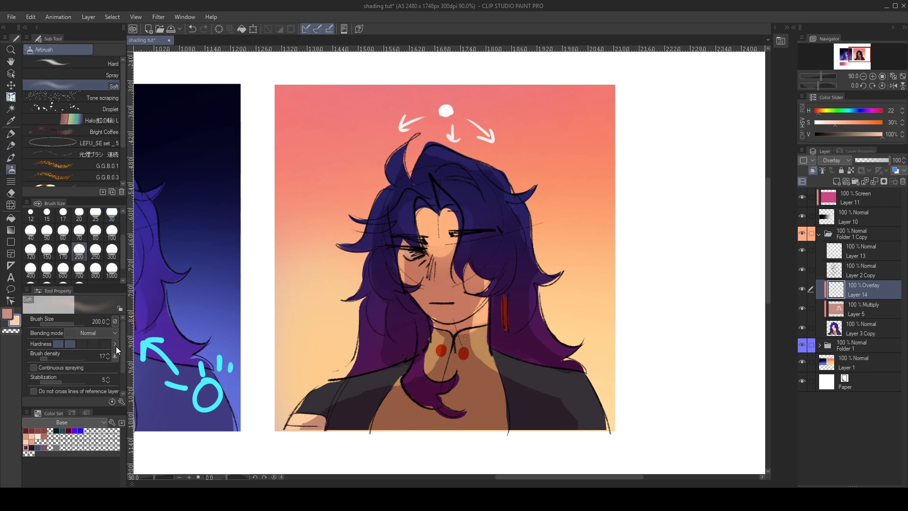
alt+click(352, 239)
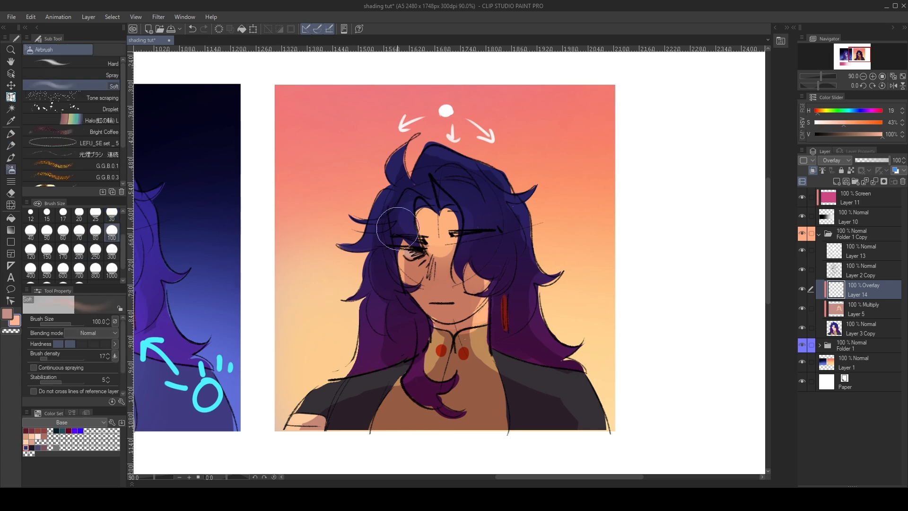
key(ctrl+z)
alt+click(346, 235)
double_click(7, 314)
drag(407, 233, 460, 218)
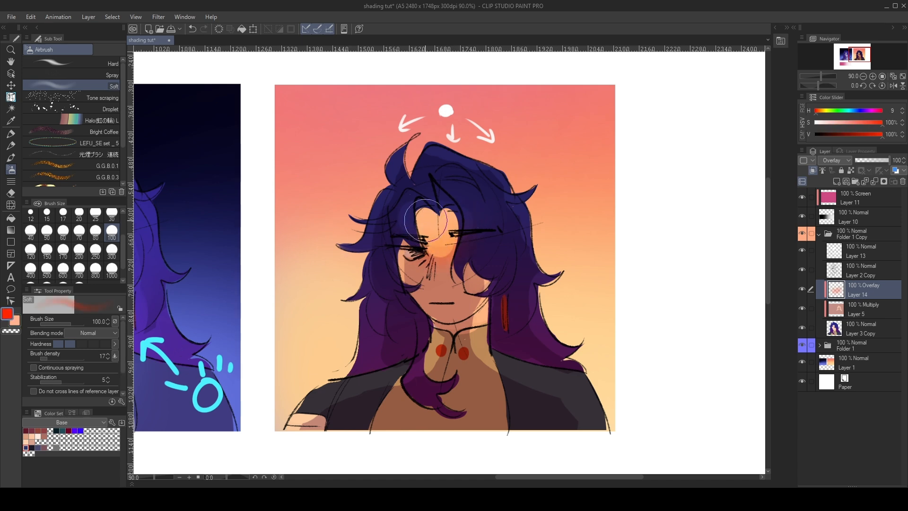
key(ctrl+z)
- Try vivid red along the face's light edges with the Soft airbrush and Darker pencil 2 at size 30, and undo the strokes
scroll(390, 235, up, 5)
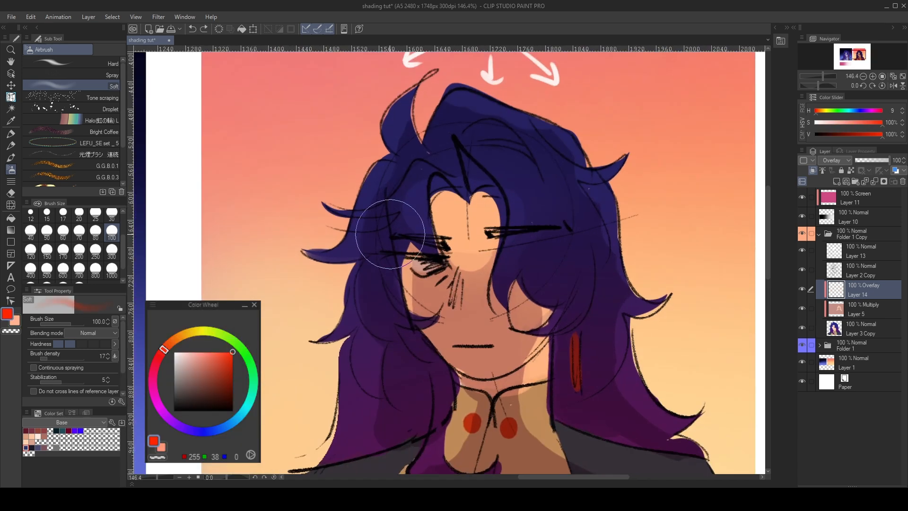
mouse_move(440, 242)
mouse_down()
mouse_move(465, 276)
mouse_move(500, 226)
mouse_move(504, 242)
mouse_move(515, 219)
mouse_up()
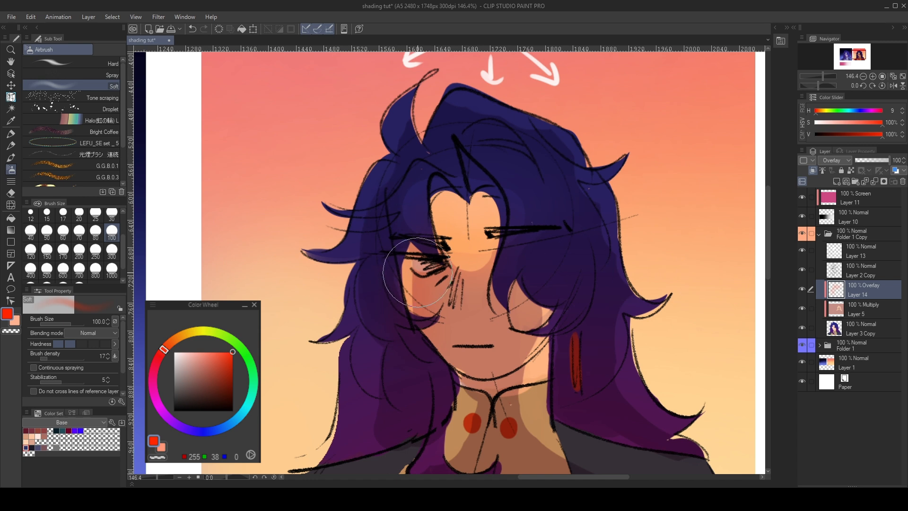
key(p)
drag(410, 263, 417, 335)
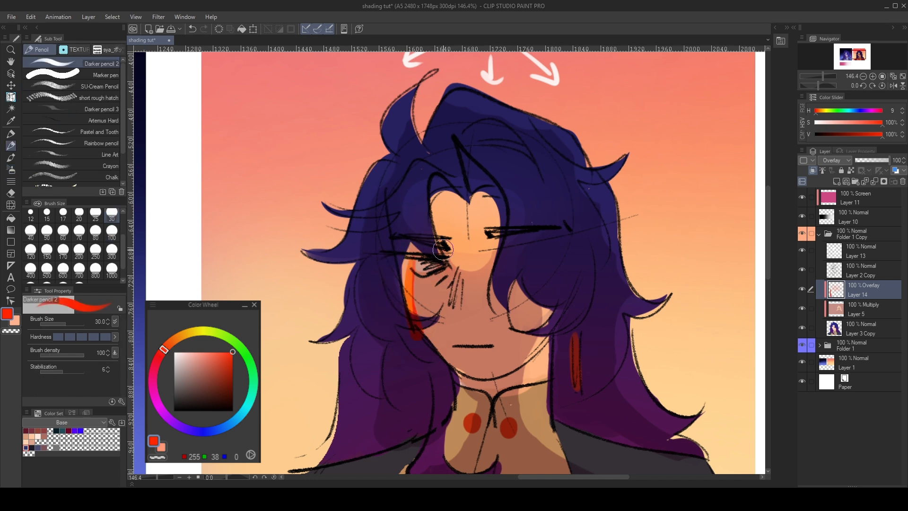
drag(445, 260, 496, 229)
mouse_move(543, 307)
mouse_down()
mouse_move(515, 362)
mouse_move(526, 435)
mouse_move(556, 453)
mouse_up()
key(ctrl+z)
key(ctrl+z)
key(ctrl+z)
key(ctrl+z)
drag(463, 255, 483, 199)
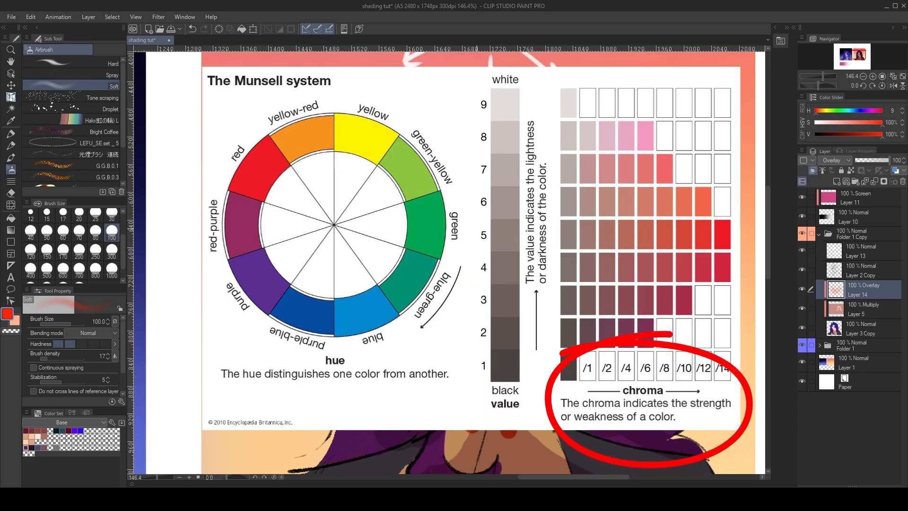
key(ctrl+z)
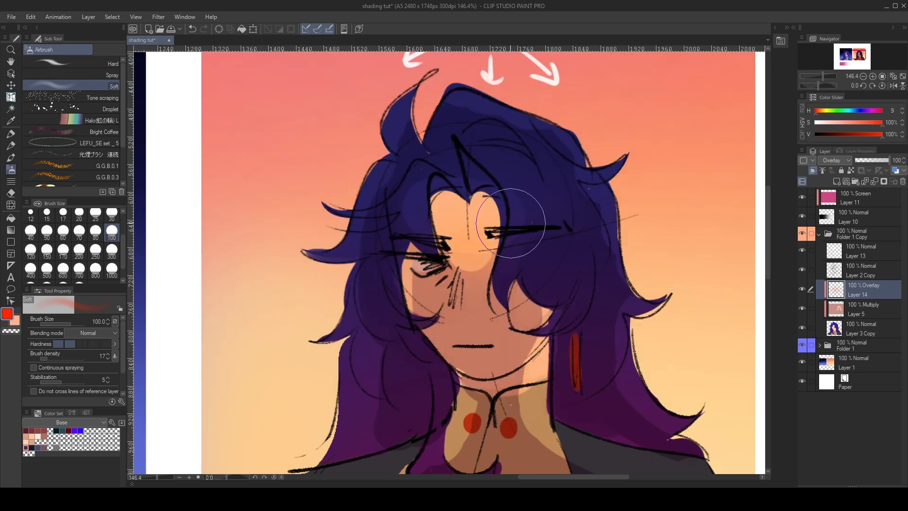
- Airbrush a soft light orange glow (H 19, S 43%, V 100%) over the face, neck and shoulders on the Overlay layer
key(x)
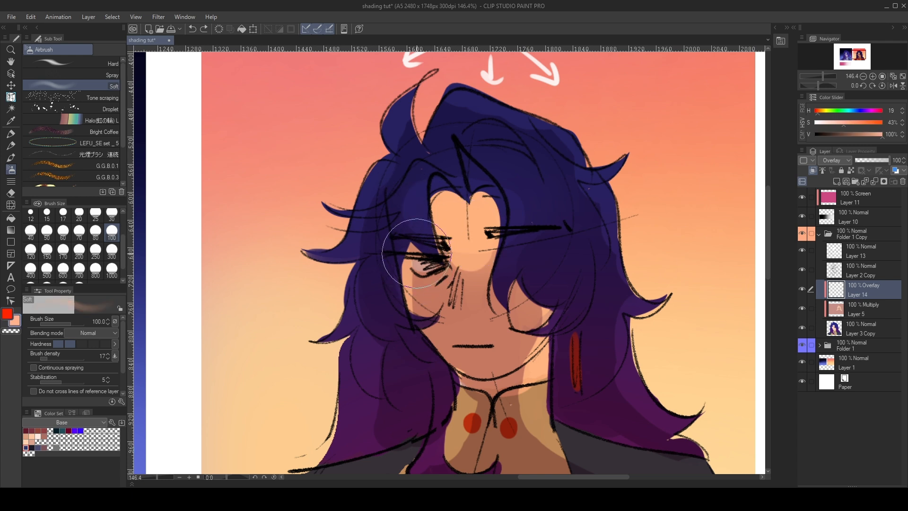
click(544, 310)
scroll(357, 355, down, 7)
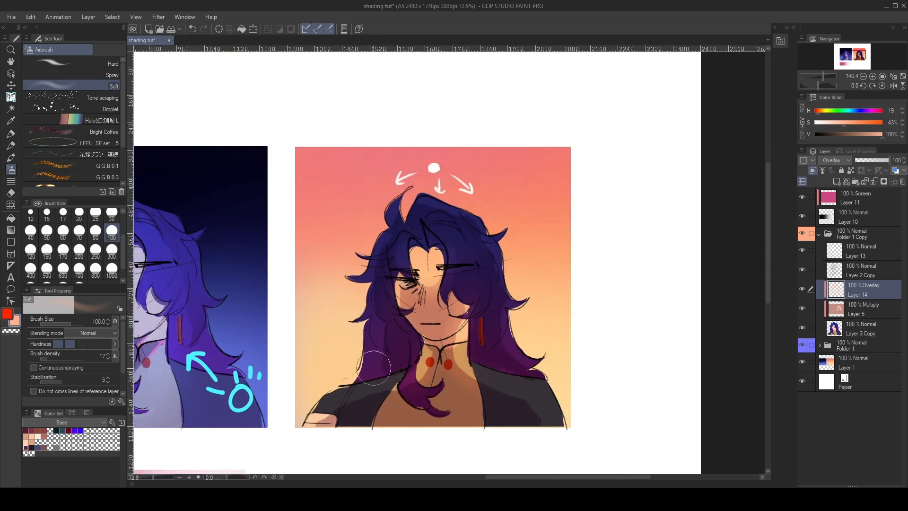
scroll(354, 364, up, 6)
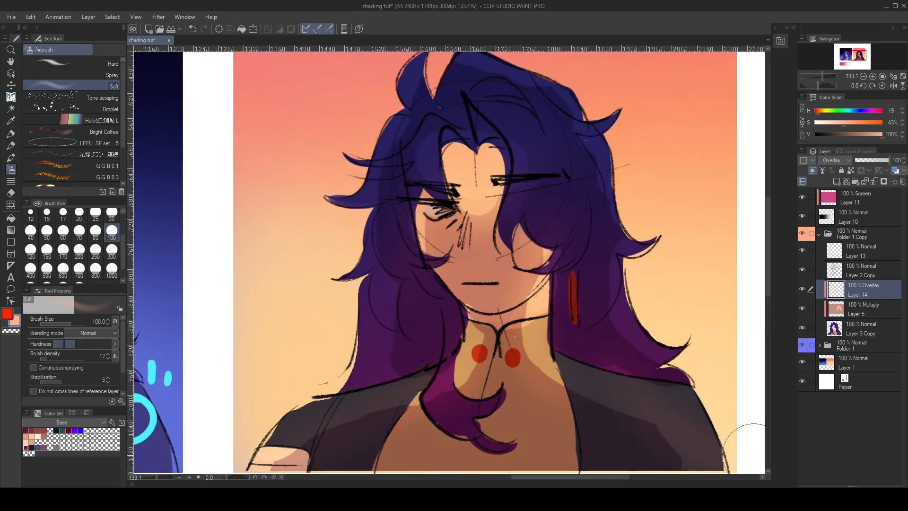
- Airbrush reddish orange (H 9, S 93%, V 100%) at size 80 on the neck and chest, undoing the excess strokes
key(x)
click(47, 232)
click(96, 232)
click(160, 337)
mouse_move(491, 347)
mouse_down()
mouse_move(469, 365)
mouse_move(547, 293)
mouse_move(562, 365)
mouse_up()
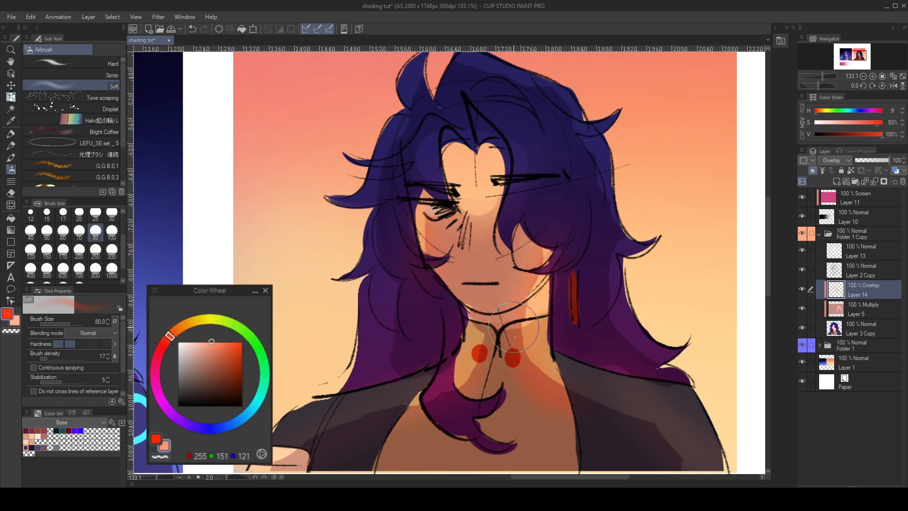
scroll(536, 196, down, 2)
scroll(564, 167, up, 1)
key(ctrl+z)
key(ctrl+z)
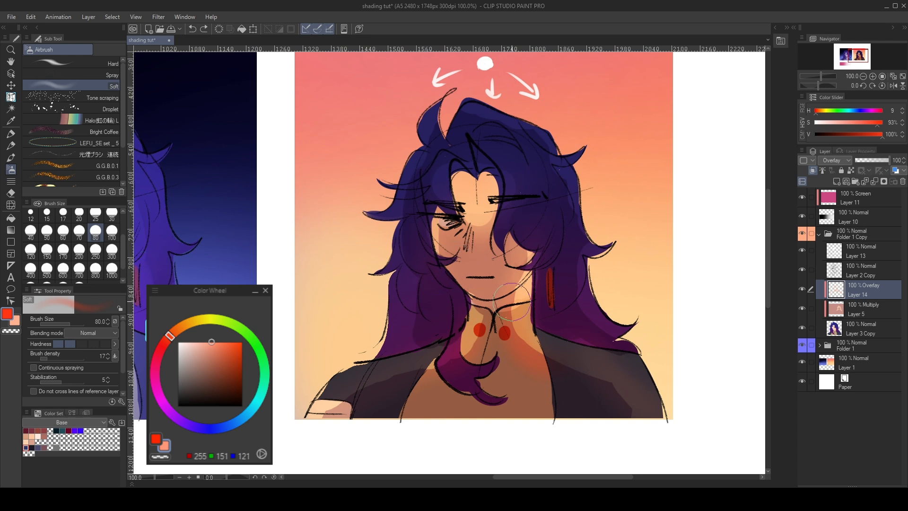
key(ctrl+z)
- Airbrush the same reddish orange softly onto both cheeks, undoing the extra stroke on the neck
mouse_move(518, 296)
mouse_down()
mouse_move(557, 331)
mouse_move(510, 302)
mouse_up()
key(ctrl+z)
drag(441, 231, 456, 232)
drag(534, 242, 551, 240)
scroll(574, 184, down, 2)
scroll(566, 180, up, 2)
- Try hard reddish orange strokes on the eye area, jaw and hair with Darker pencil 2 at size 30, and undo them
key(p)
drag(464, 229, 463, 224)
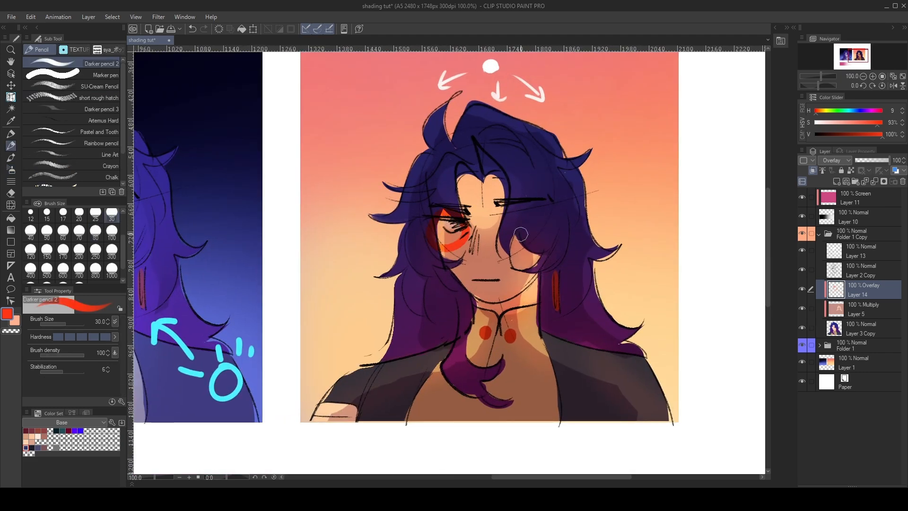
key(ctrl+z)
mouse_move(469, 293)
mouse_down()
mouse_move(511, 294)
mouse_move(493, 330)
mouse_up()
key(ctrl+z)
mouse_move(527, 219)
mouse_down()
mouse_move(551, 230)
mouse_move(541, 215)
mouse_up()
key(ctrl+z)
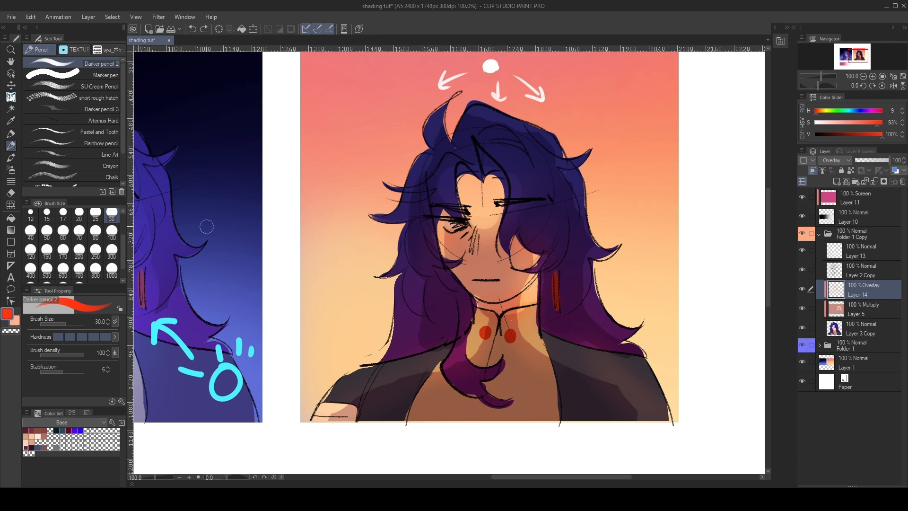
- Set Darker pencil 2 to size 7 with a lighter salmon colour (H 9, S 53%, V 100%)
click(147, 362)
scroll(496, 244, up, 1)
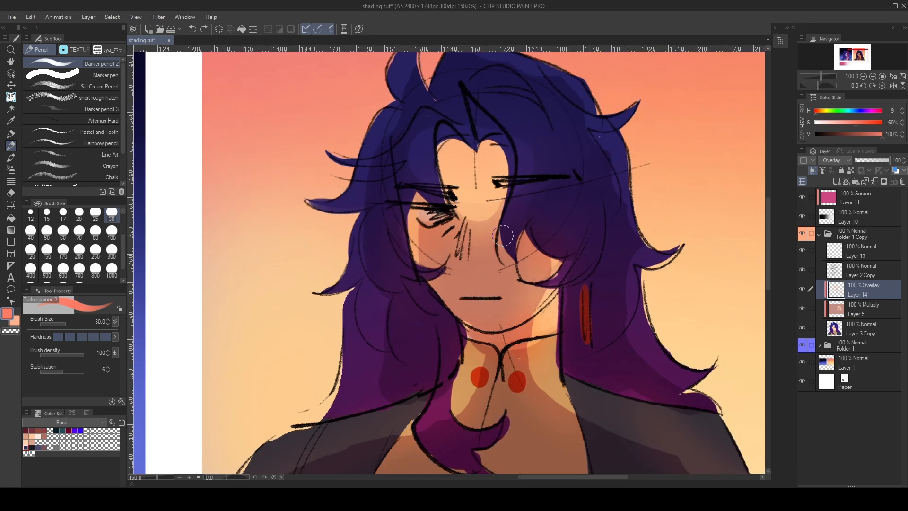
click(31, 214)
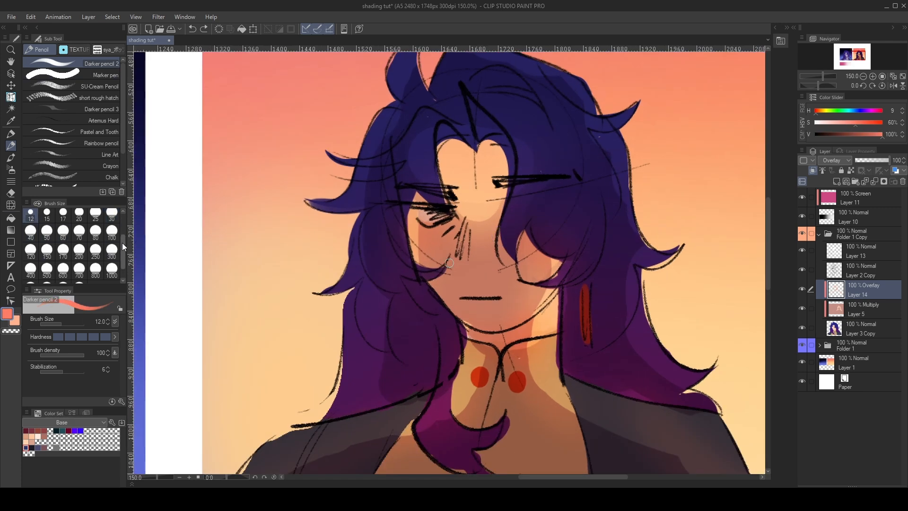
scroll(79, 232, up, 1)
click(79, 214)
click(141, 351)
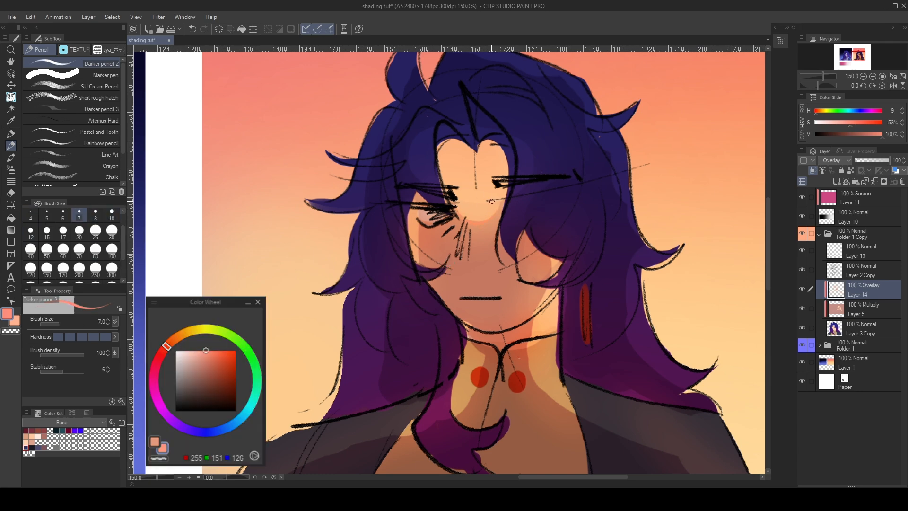
- Draw thin salmon lines along the light-shadow borders at the nose bridge and the cheek beside the scribbled eye
scroll(473, 189, up, 4)
mouse_move(478, 343)
mouse_down()
mouse_move(444, 374)
mouse_move(476, 327)
mouse_up()
key(ctrl+z)
drag(427, 242, 486, 285)
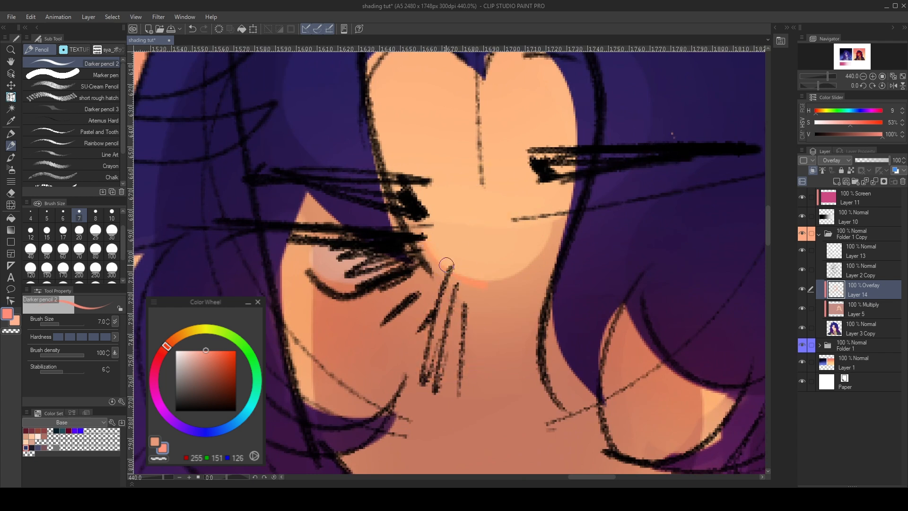
mouse_move(442, 261)
mouse_down()
mouse_move(543, 259)
mouse_move(557, 219)
mouse_up()
drag(312, 298, 314, 388)
scroll(322, 273, down, 8)
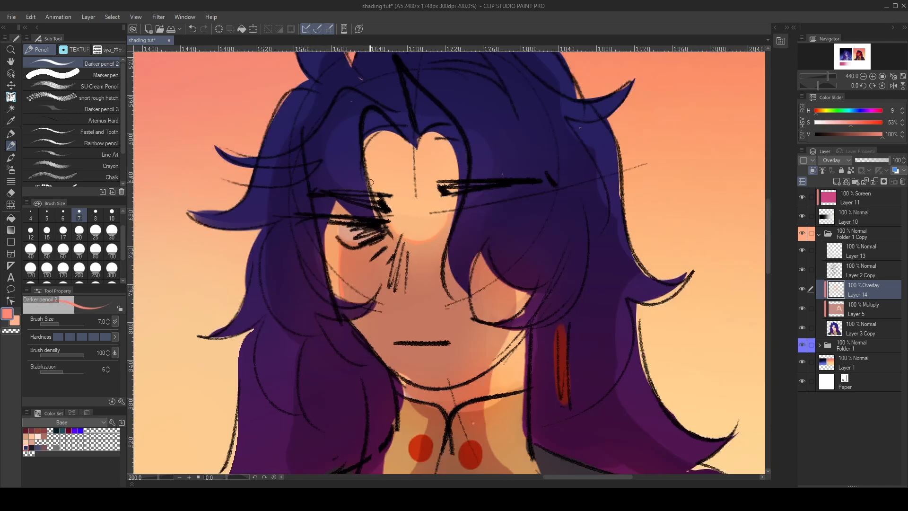
- Trace the light-shadow borders on the hair-covered cheek, neck and collar with thin salmon lines, undoing the last stroke
scroll(395, 357, up, 2)
drag(527, 203, 530, 224)
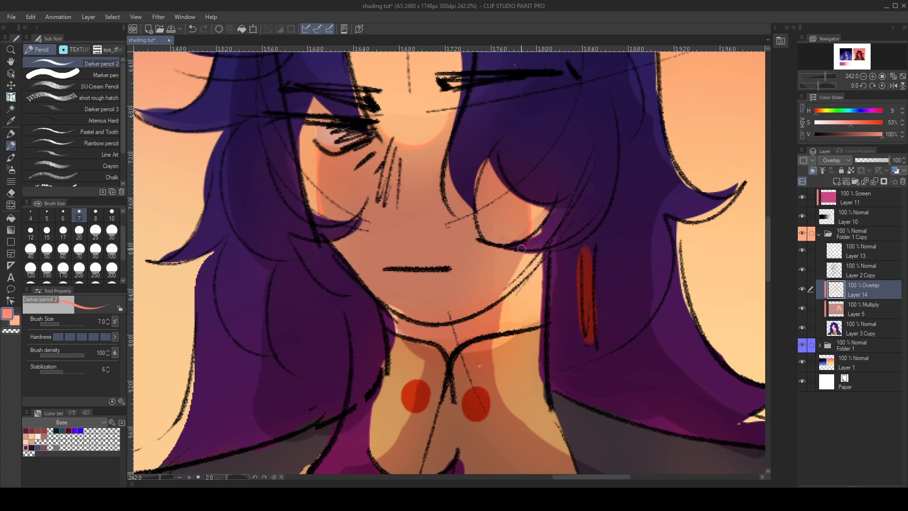
drag(503, 306, 489, 362)
mouse_move(399, 320)
mouse_down()
mouse_move(426, 359)
mouse_move(407, 421)
mouse_move(383, 455)
mouse_up()
drag(493, 358, 501, 400)
key(ctrl+z)
scroll(464, 326, down, 6)
scroll(449, 293, up, 2)
scroll(438, 283, down, 2)
scroll(429, 273, up, 3)
- Add a clipped Normal layer above the Overlay layer and sample light orange (H 24, S 50%, V 100%) from the lit face
click(835, 181)
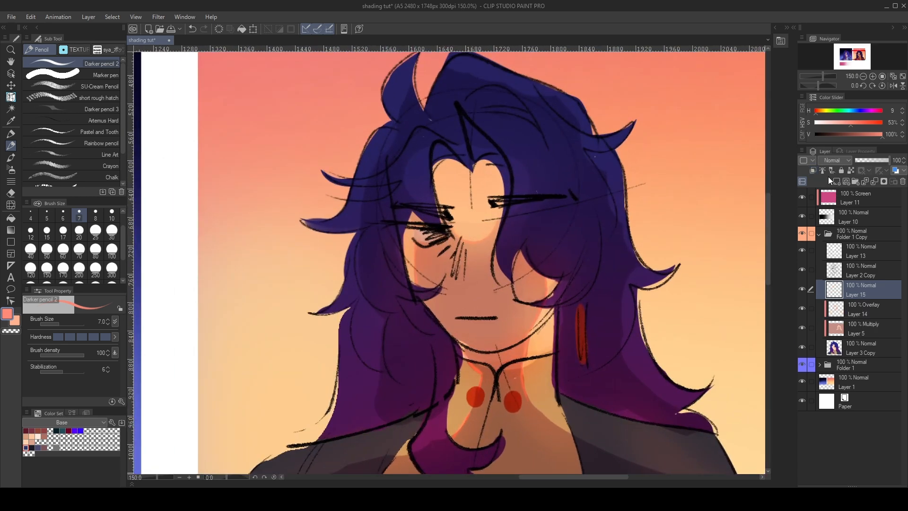
alt+click(466, 210)
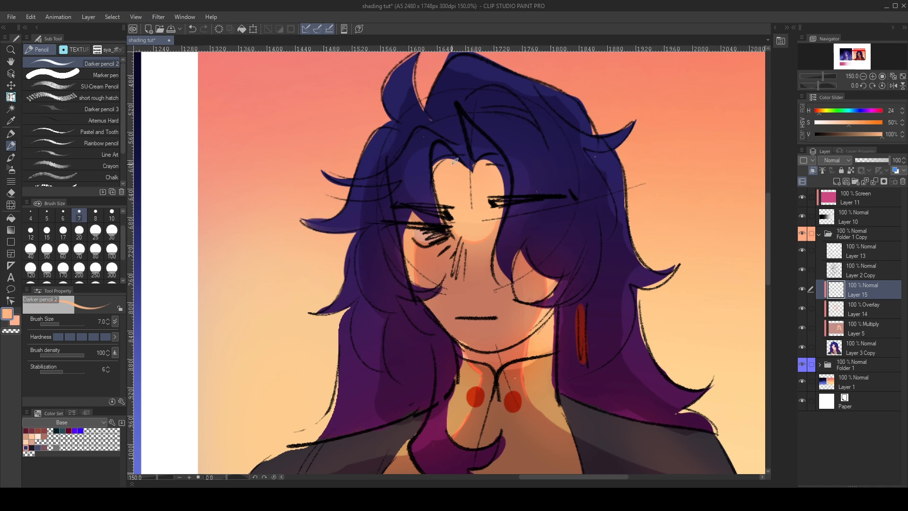
scroll(466, 210, down, 4)
scroll(511, 211, up, 2)
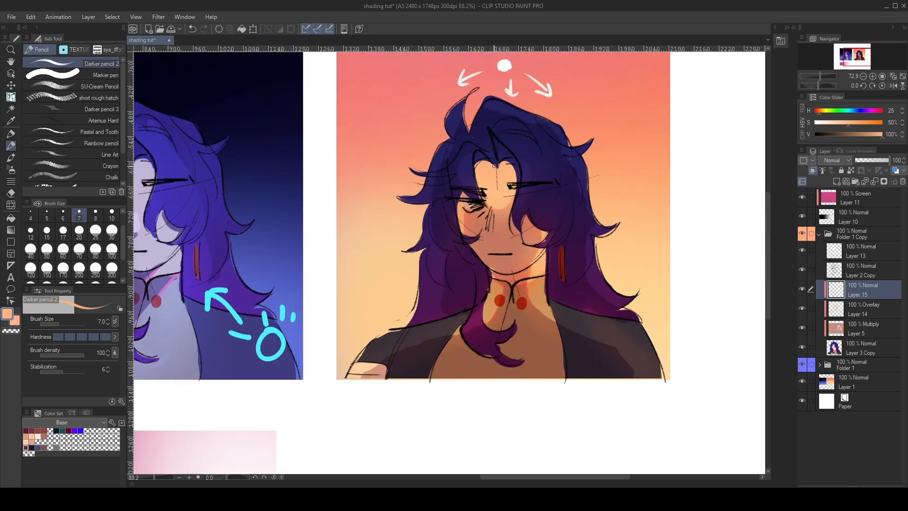
- Set Darker pencil 2 to size 20 and sample muted orange (H 15, S 52%, V 79%) from the shaded face, undoing the trial strokes
click(79, 231)
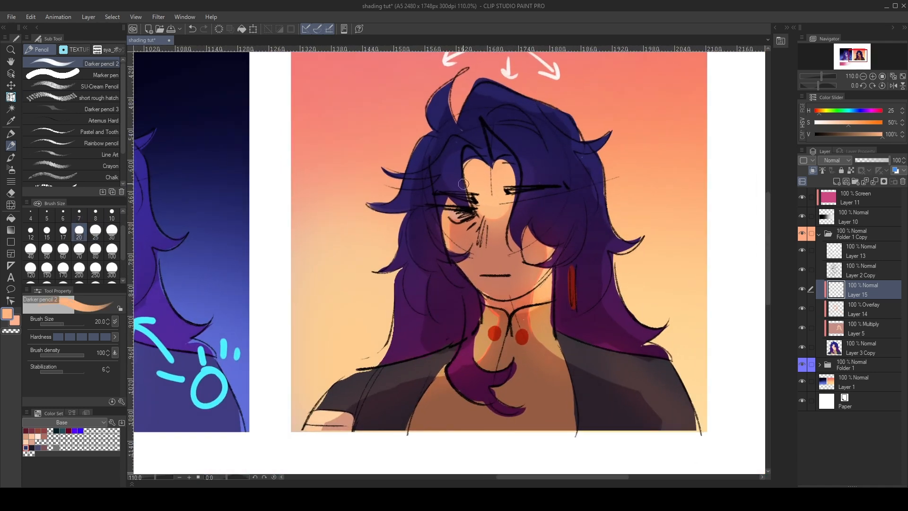
alt+click(520, 272)
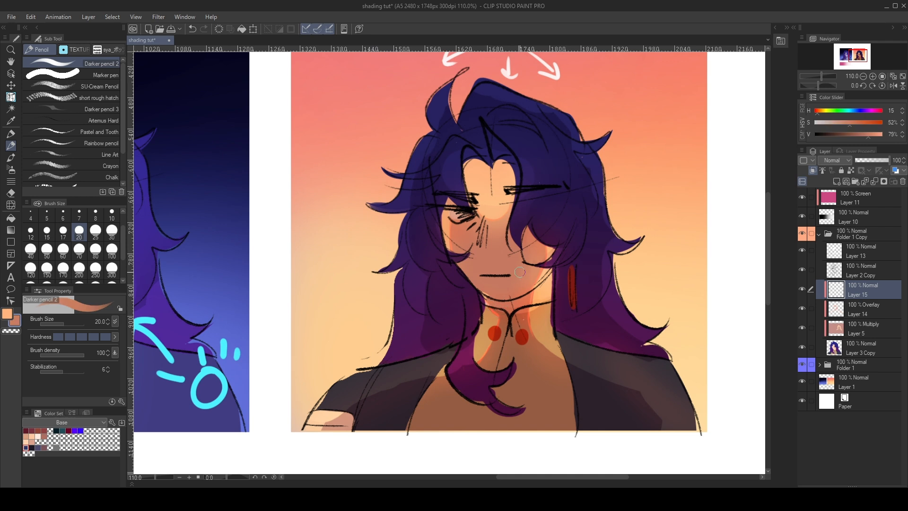
key(x)
drag(488, 256, 481, 257)
key(ctrl+z)
key(ctrl+z)
key(x)
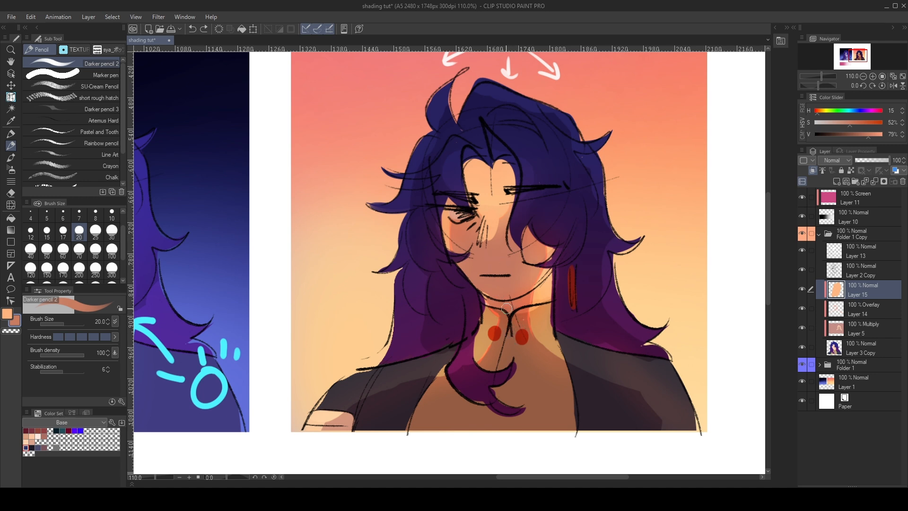
- Sample the warmer orange from the neck and blend warm tones over the nose and cheeks of the sunset portrait
alt+click(507, 306)
drag(488, 255, 490, 254)
key(ctrl+z)
key(x)
drag(450, 223, 468, 221)
mouse_move(454, 224)
mouse_down()
mouse_move(512, 216)
mouse_move(509, 197)
mouse_move(507, 243)
mouse_move(539, 234)
mouse_up()
scroll(577, 284, down, 7)
scroll(577, 287, up, 6)
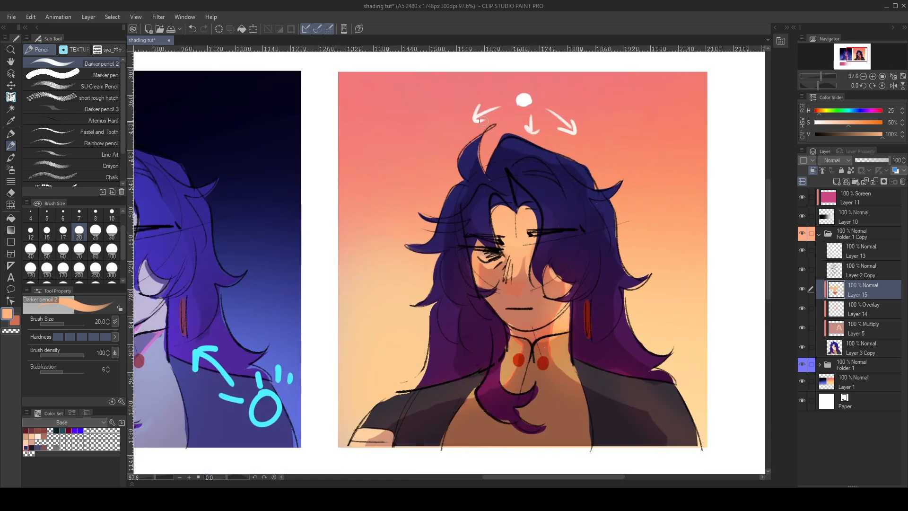
- Add a clipped Normal layer above Layer 15 and sample off-white (H 0, S 3%, V 100%) from the light dot above the head
click(836, 181)
click(812, 170)
alt+click(515, 88)
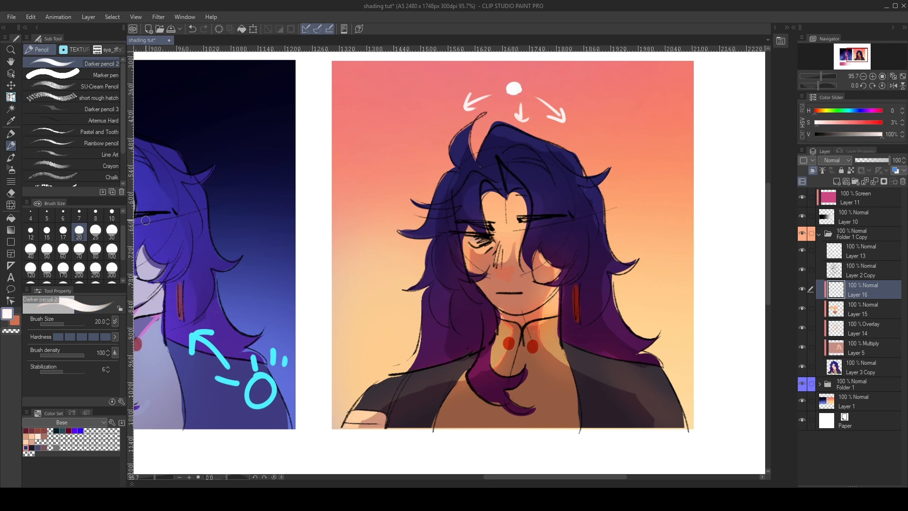
- Delete the new clipped layer and add an unclipped Normal layer above the line art in Layer 2 Copy instead
click(902, 181)
click(872, 267)
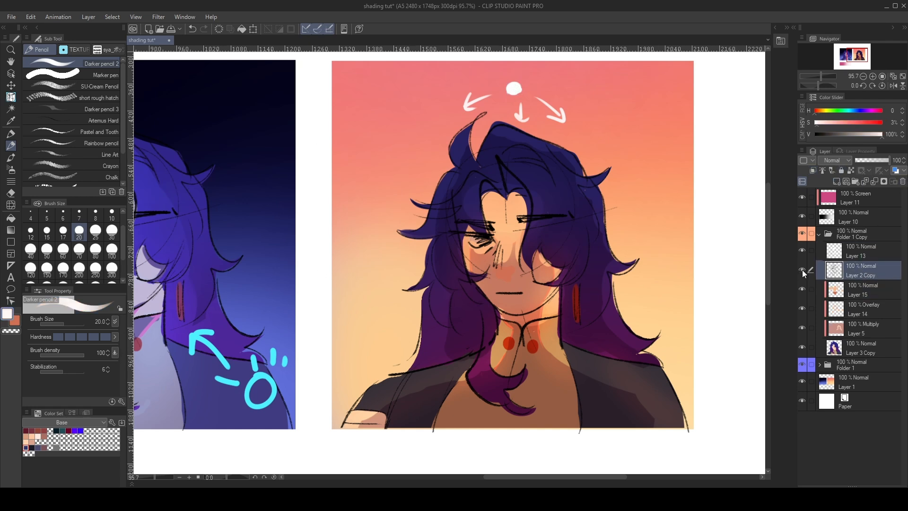
click(803, 269)
click(803, 269)
click(837, 182)
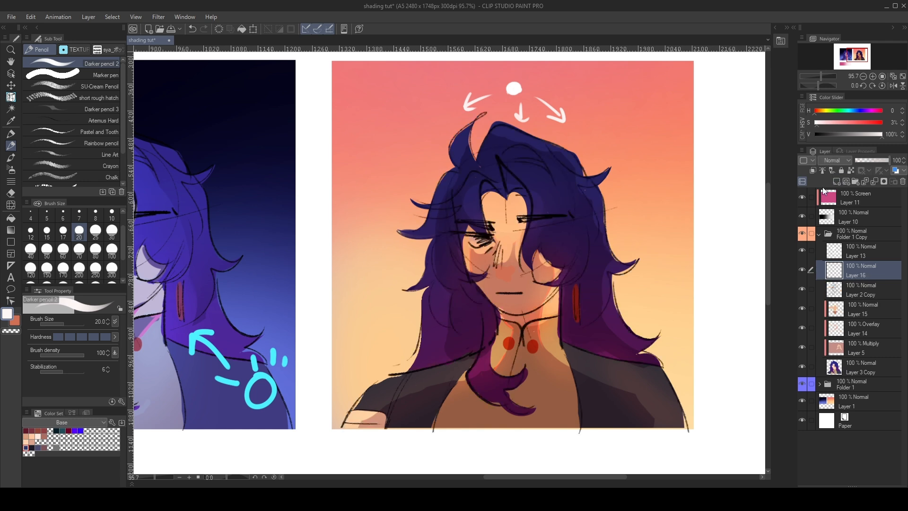
- Sample light orange (H 33, S 41%, V 98%) as the secondary colour and set Darker pencil 2 to size 15, undoing the trial stroke
key(x)
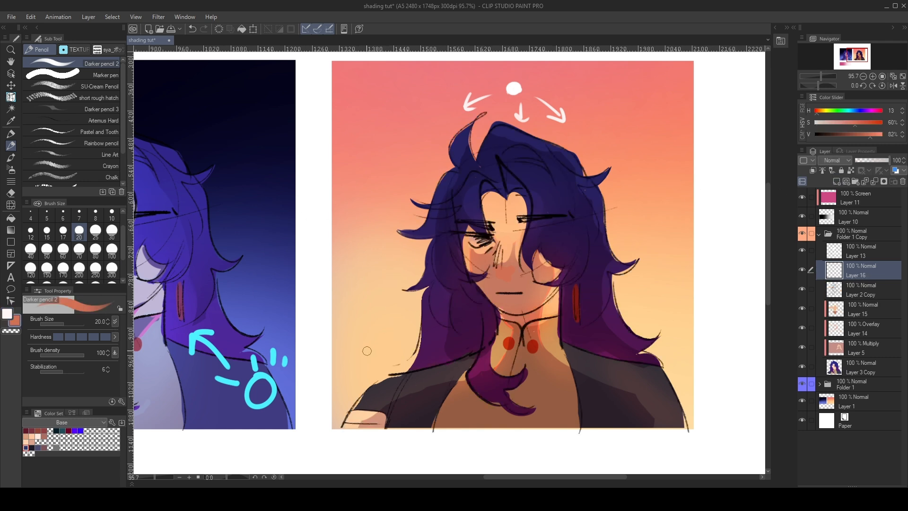
key(x)
click(46, 231)
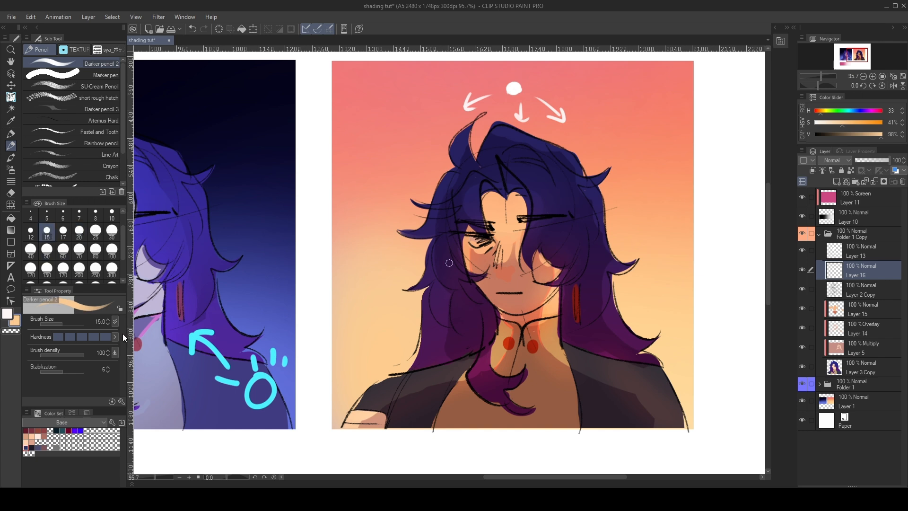
key(x)
key(x)
drag(533, 58, 486, 431)
key(ctrl+z)
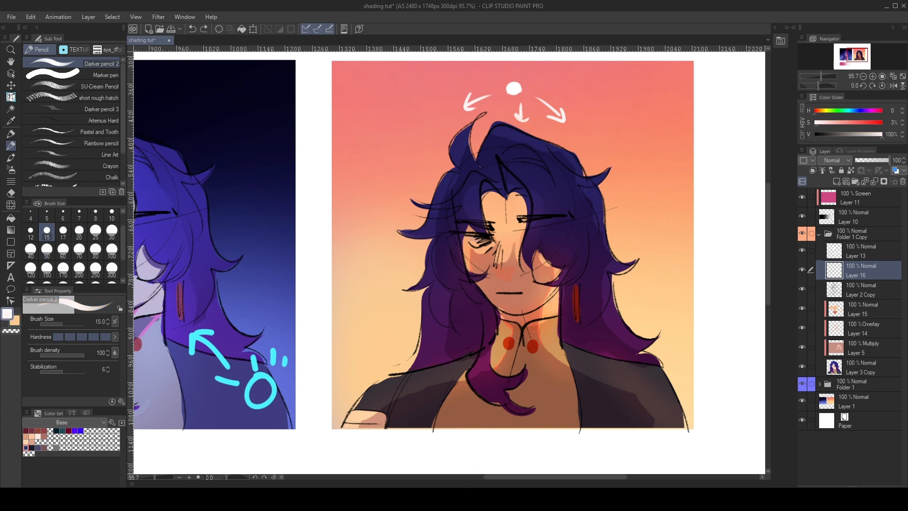
- Undo the pencil strokes on the forelock and switch to the watercolour brush カスレかしペン at size 12 with off-white
drag(466, 125, 457, 171)
key(ctrl+z)
key(ctrl+z)
key(b)
click(78, 64)
- Draw thin off-white rim lines along the forelock and the outer hair edges on the scribbled-eye side, undoing unwanted strokes
key(ctrl+z)
drag(464, 132, 458, 171)
mouse_move(458, 168)
mouse_down()
mouse_move(429, 201)
mouse_move(466, 170)
mouse_move(452, 198)
mouse_move(485, 176)
mouse_up()
key(ctrl+z)
drag(410, 203, 450, 196)
key(ctrl+z)
mouse_move(404, 233)
mouse_down()
mouse_move(434, 228)
mouse_move(450, 293)
mouse_up()
key(ctrl+z)
drag(436, 234, 457, 285)
drag(457, 286, 472, 301)
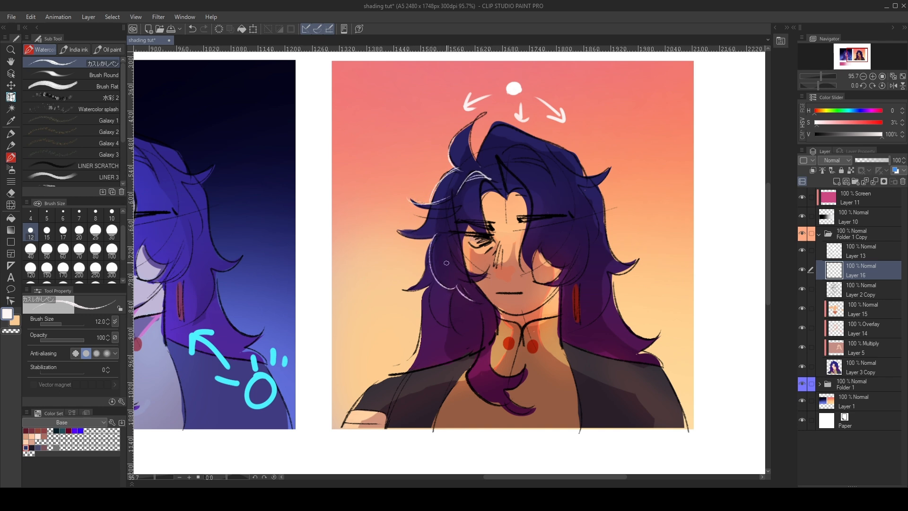
- Add thin off-white rim strokes to the fringe above the scribbled eye, undoing the unwanted ones
drag(444, 230, 456, 259)
key(ctrl+z)
drag(458, 209, 481, 230)
mouse_move(461, 207)
mouse_down()
mouse_move(471, 224)
mouse_move(468, 188)
mouse_move(491, 174)
mouse_move(479, 172)
mouse_move(493, 180)
mouse_up()
key(e)
key(p)
key(e)
key(p)
drag(480, 171, 493, 182)
key(ctrl+z)
drag(470, 134, 478, 163)
key(ctrl+z)
- Trace the outer curl beside the scribbled-eye cheek with a thin off-white rim line, redoing it until it fits
mouse_move(430, 240)
mouse_down()
mouse_move(425, 275)
mouse_move(410, 286)
mouse_up()
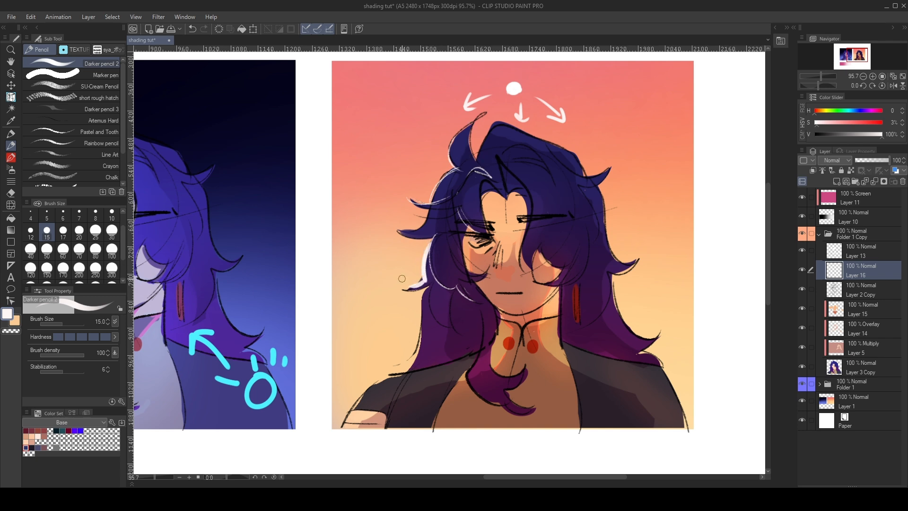
key(ctrl+z)
key(b)
mouse_move(431, 244)
mouse_down()
mouse_move(425, 278)
mouse_move(409, 289)
mouse_up()
key(ctrl+z)
key(ctrl+z)
drag(432, 243, 413, 283)
key(ctrl+z)
drag(432, 238, 411, 276)
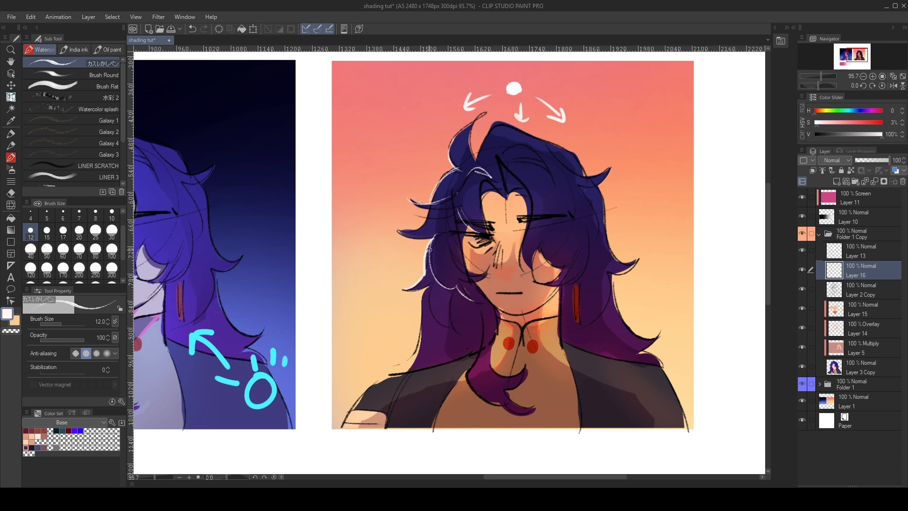
key(ctrl+z)
mouse_move(431, 240)
mouse_down()
mouse_move(425, 261)
mouse_move(437, 283)
mouse_up()
key(ctrl+z)
- Draw off-white rim lines on the long hair above the shoulder and on the curled lock over the chest, undoing unwanted strokes
key(p)
key(p)
key(b)
drag(403, 373, 422, 329)
mouse_move(410, 369)
mouse_down()
mouse_move(438, 340)
mouse_move(479, 351)
mouse_move(466, 372)
mouse_up()
key(ctrl+z)
key(ctrl+z)
key(ctrl+z)
drag(483, 326, 467, 377)
key(ctrl+z)
mouse_move(483, 327)
mouse_down()
mouse_move(467, 376)
mouse_move(495, 408)
mouse_up()
- Trace the shoulder and sleeve edge on the scribbled-eye side with thin off-white rim lines, undoing the unwanted strokes
key(ctrl+z)
drag(355, 387, 453, 360)
key(ctrl+z)
drag(389, 377, 462, 356)
key(ctrl+z)
mouse_move(379, 376)
mouse_down()
mouse_move(361, 401)
mouse_move(391, 378)
mouse_move(348, 418)
mouse_up()
key(ctrl+z)
drag(390, 378, 338, 427)
key(ctrl+z)
- Sample light orange (H 31, S 47%, V 100%) from the background and draw thin rim lines along the central fringe and earring-side hair
key(ctrl+z)
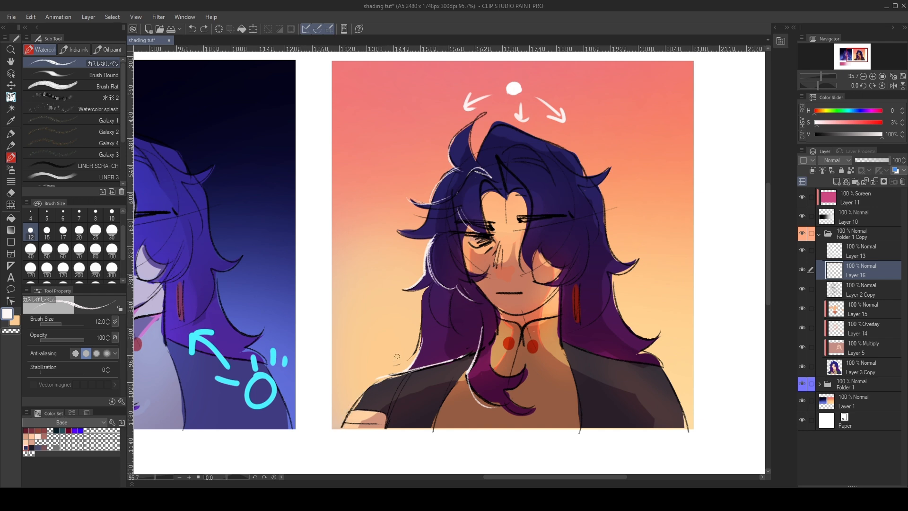
alt+click(397, 357)
mouse_move(503, 162)
mouse_down()
mouse_move(537, 214)
mouse_move(530, 219)
mouse_up()
key(ctrl+z)
key(ctrl+z)
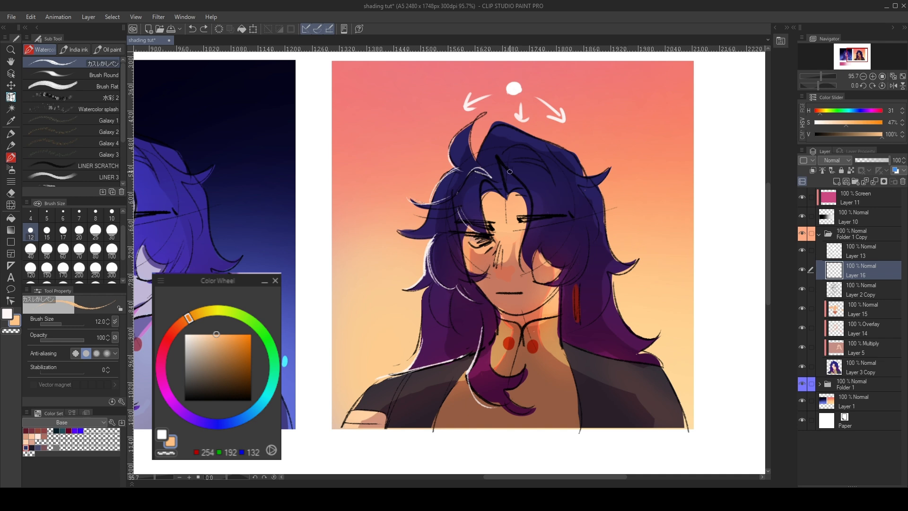
key(x)
drag(640, 255, 656, 307)
key(ctrl+z)
key(x)
mouse_move(510, 164)
mouse_down()
mouse_move(535, 200)
mouse_move(525, 245)
mouse_up()
key(ctrl+z)
- Draw thin light-orange rim lines along the crown and upper hair on the earring side, undoing unwanted strokes
key(ctrl+z)
key(ctrl+z)
drag(560, 156, 605, 171)
key(ctrl+z)
mouse_move(560, 159)
mouse_down()
mouse_move(593, 175)
mouse_move(599, 217)
mouse_move(591, 242)
mouse_up()
key(ctrl+z)
drag(591, 188, 593, 239)
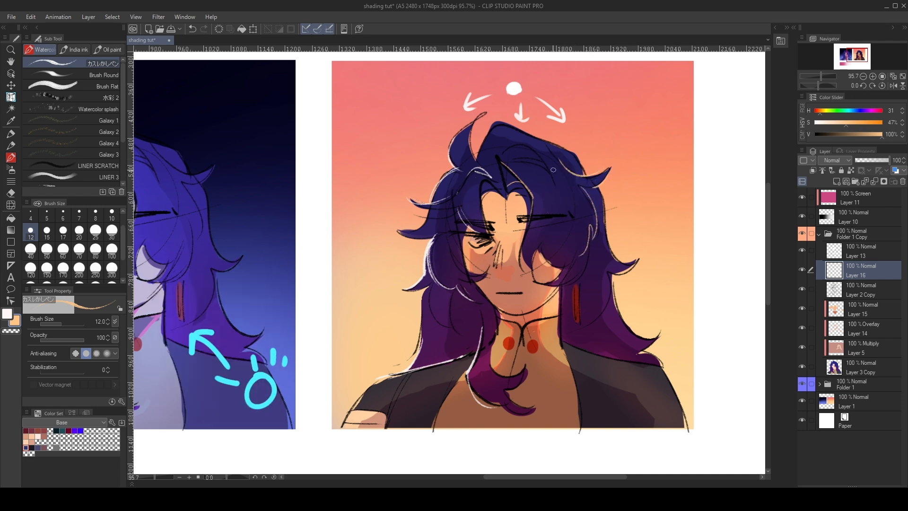
drag(494, 140, 527, 147)
- Trace the long lower hair and the shoulder edge on the earring side with thin light-orange rim lines, undoing unwanted strokes
mouse_move(601, 263)
mouse_down()
mouse_move(580, 330)
mouse_move(648, 365)
mouse_up()
key(ctrl+z)
drag(576, 342, 654, 362)
key(ctrl+z)
key(ctrl+z)
drag(593, 346, 659, 362)
key(ctrl+z)
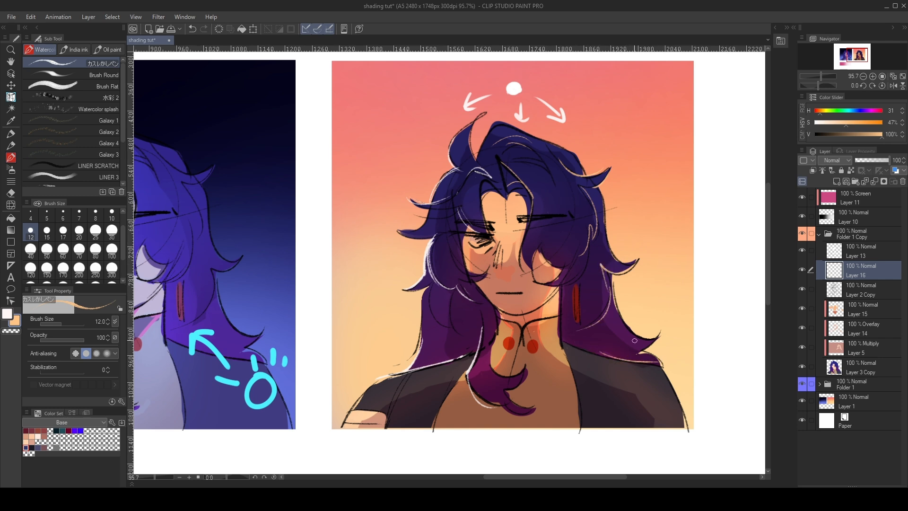
- Compare the sunset portrait's rim lines and overall shading with the night portrait, both in overview and up close
scroll(588, 230, down, 3)
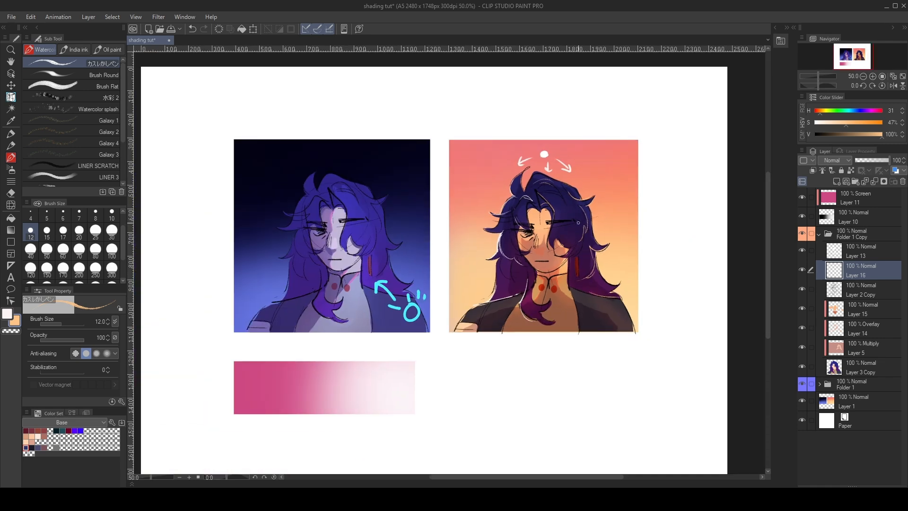
scroll(606, 219, up, 3)
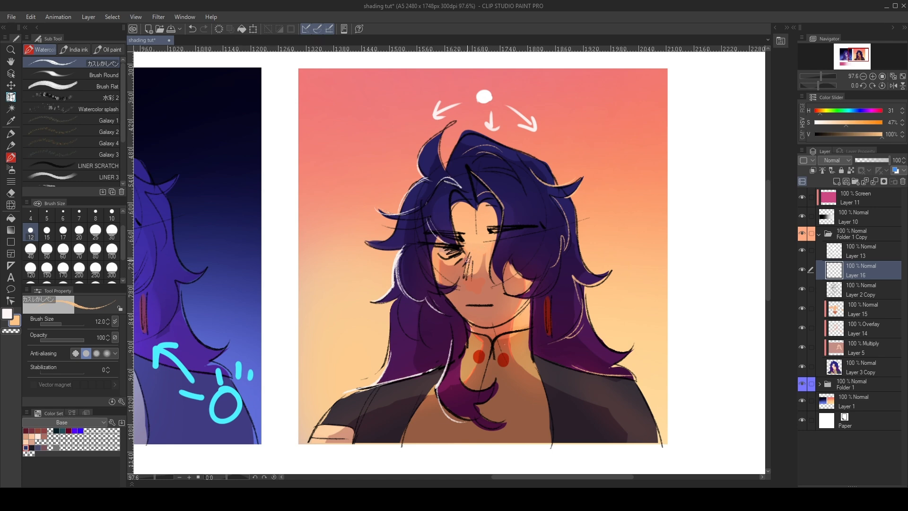
scroll(467, 260, down, 6)
scroll(377, 251, up, 3)
scroll(492, 265, up, 2)
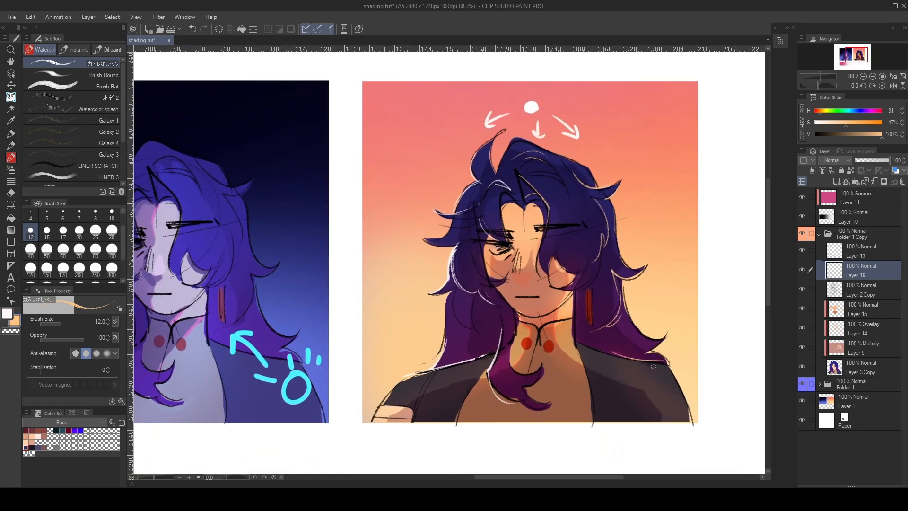
scroll(649, 366, down, 3)
scroll(531, 277, up, 2)
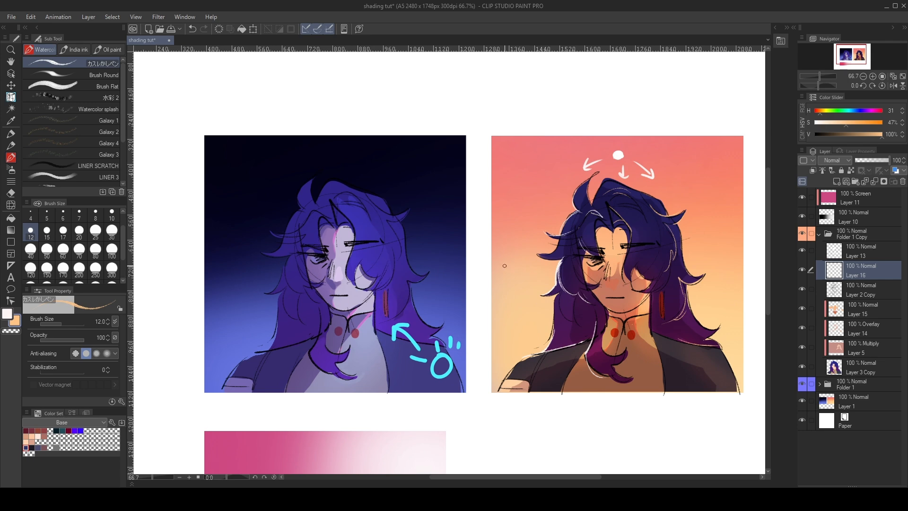
scroll(533, 276, up, 1)
scroll(484, 306, down, 1)
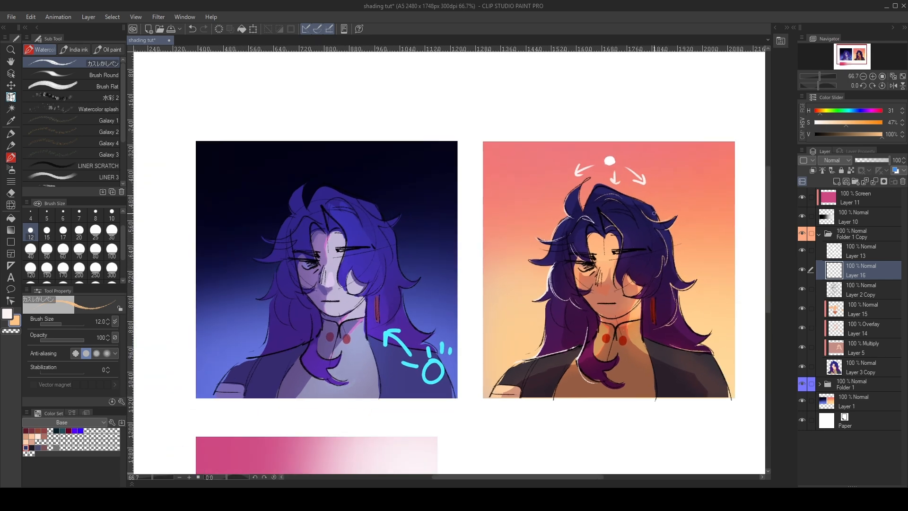
scroll(544, 294, up, 1)
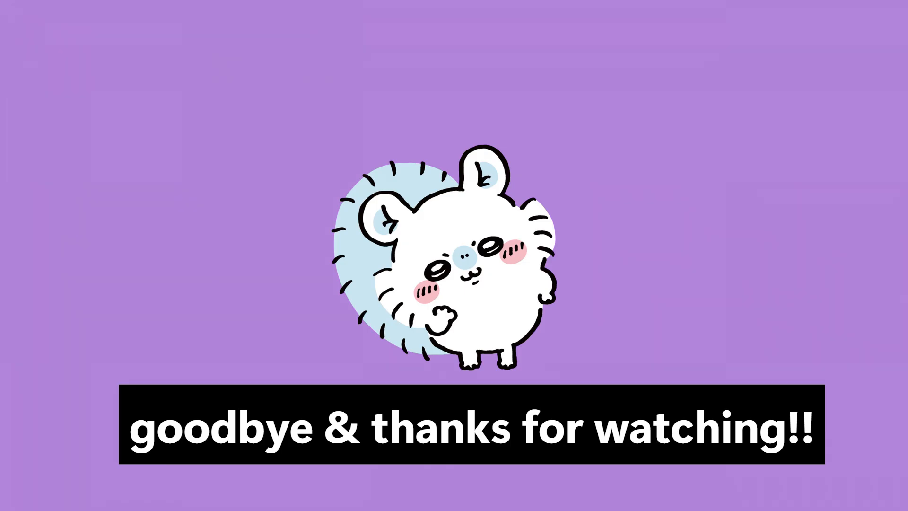